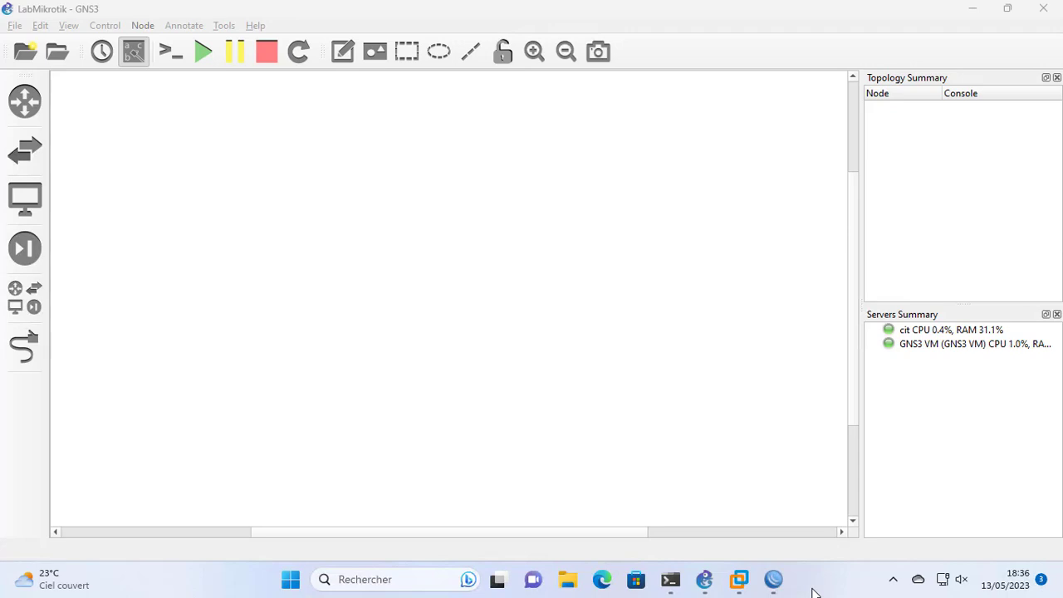
Place a MikroTik router on the canvas and add a Cloud node to its right, hosted on the GNS3 VM server.
left_click(46, 305)
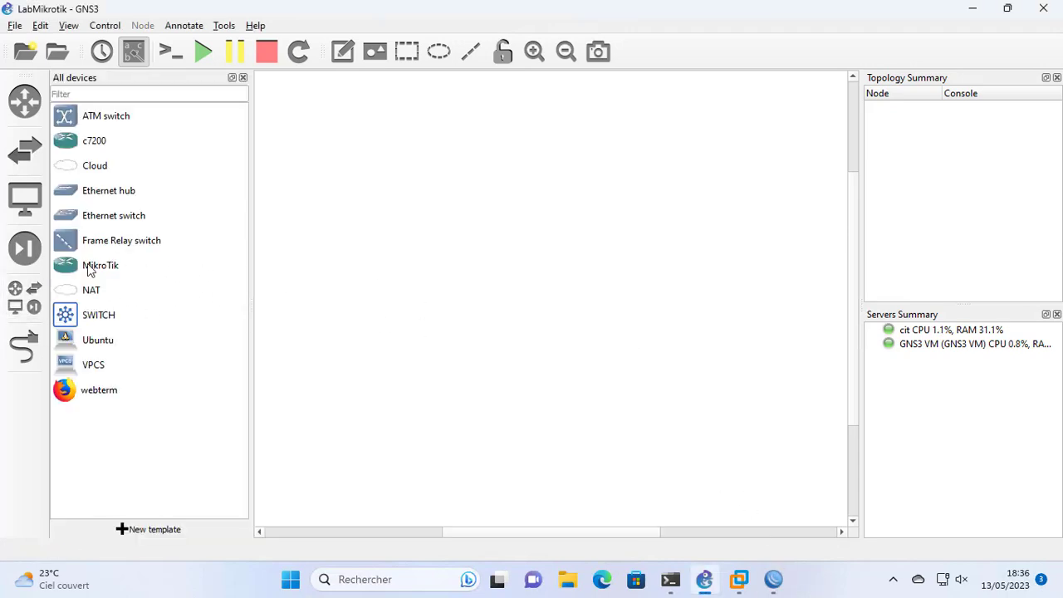
left_click_drag(89, 270, 513, 279)
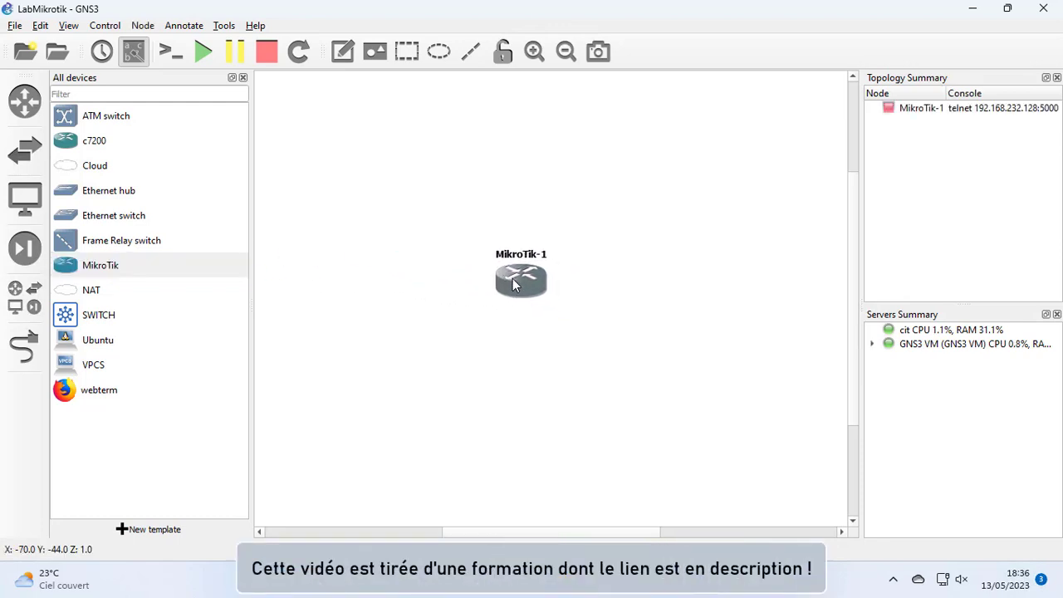
left_click_drag(108, 171, 693, 285)
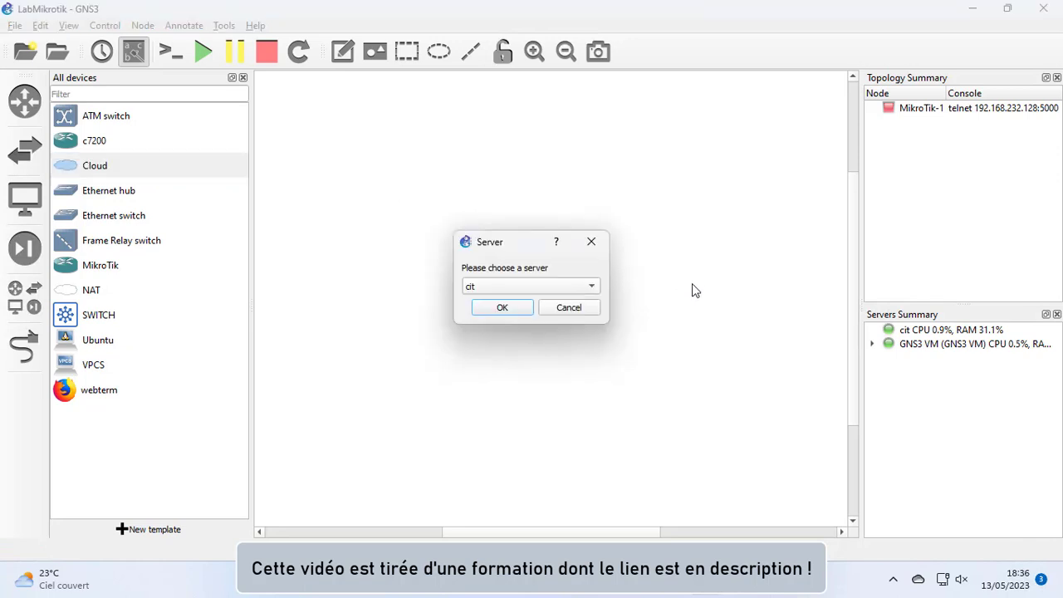
left_click(532, 286)
left_click(507, 302)
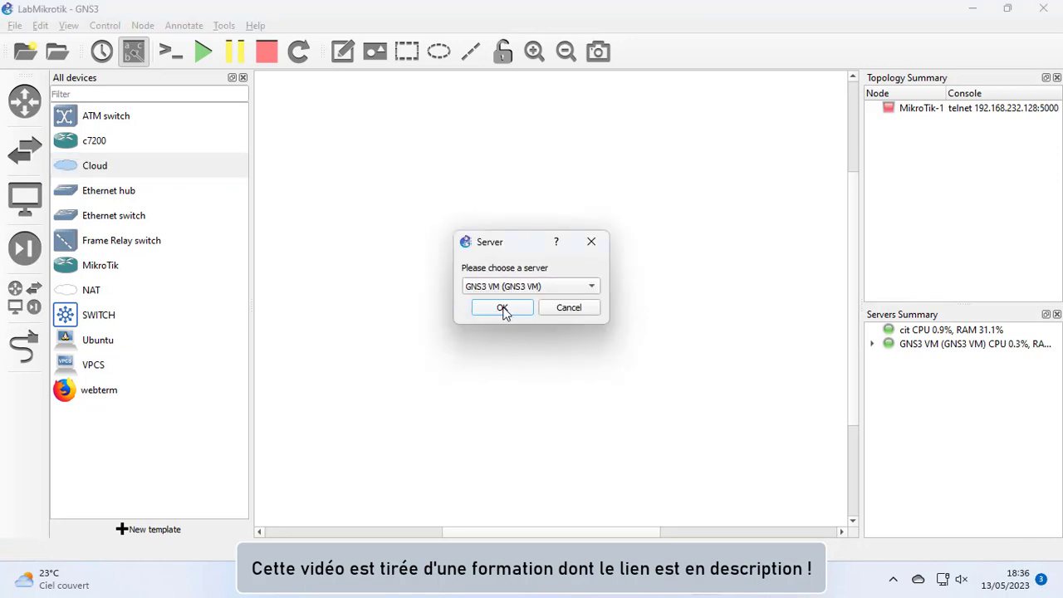
left_click(502, 308)
left_click_drag(732, 300, 717, 280)
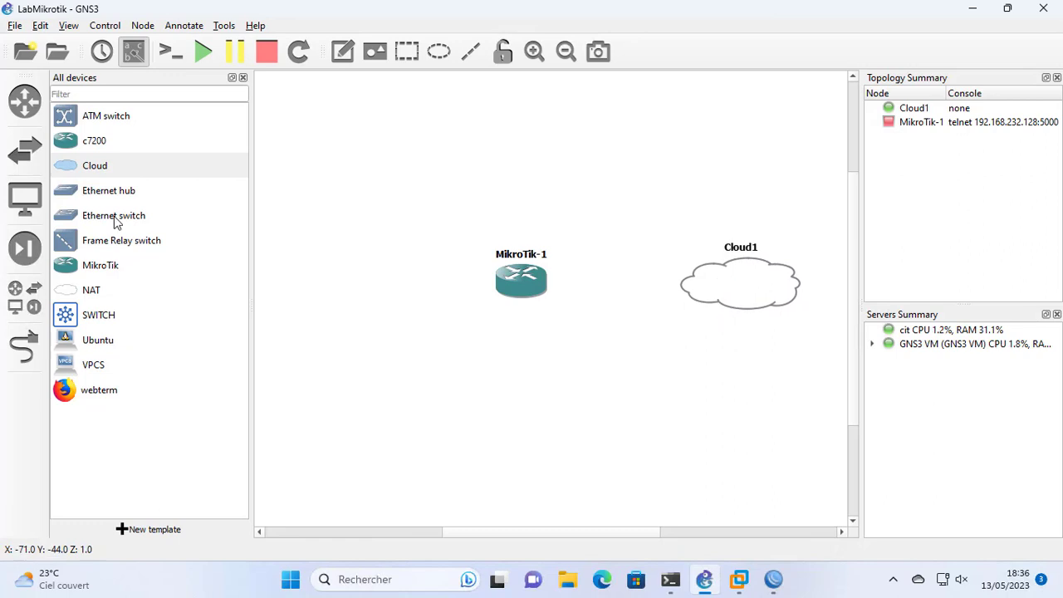
Add an Ethernet switch on the GNS3 VM server to the left of the router, and space the switch and router apart.
left_click_drag(114, 221, 396, 292)
left_click(493, 287)
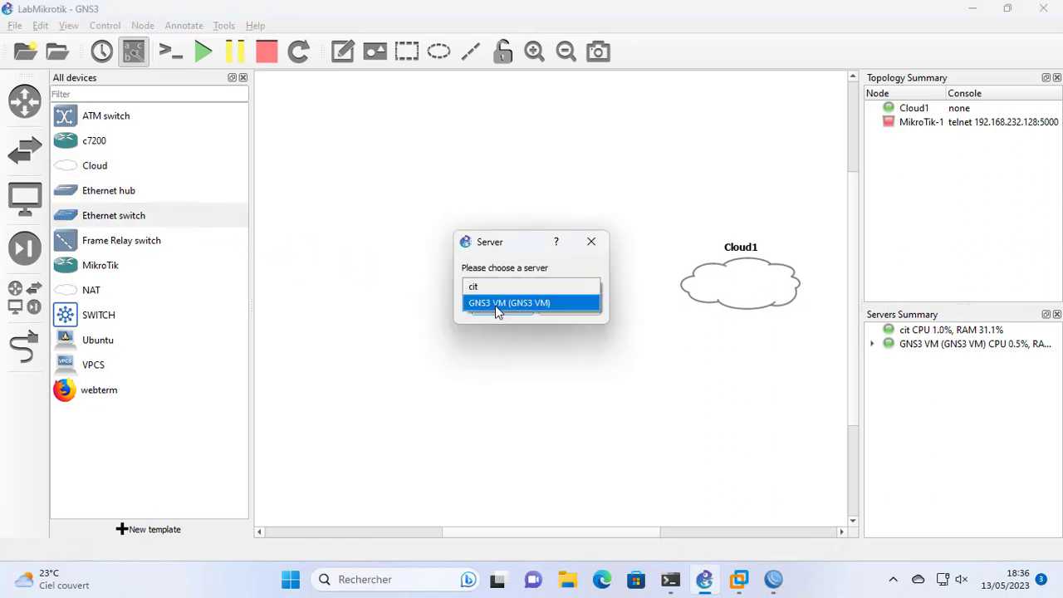
left_click(495, 304)
left_click(501, 307)
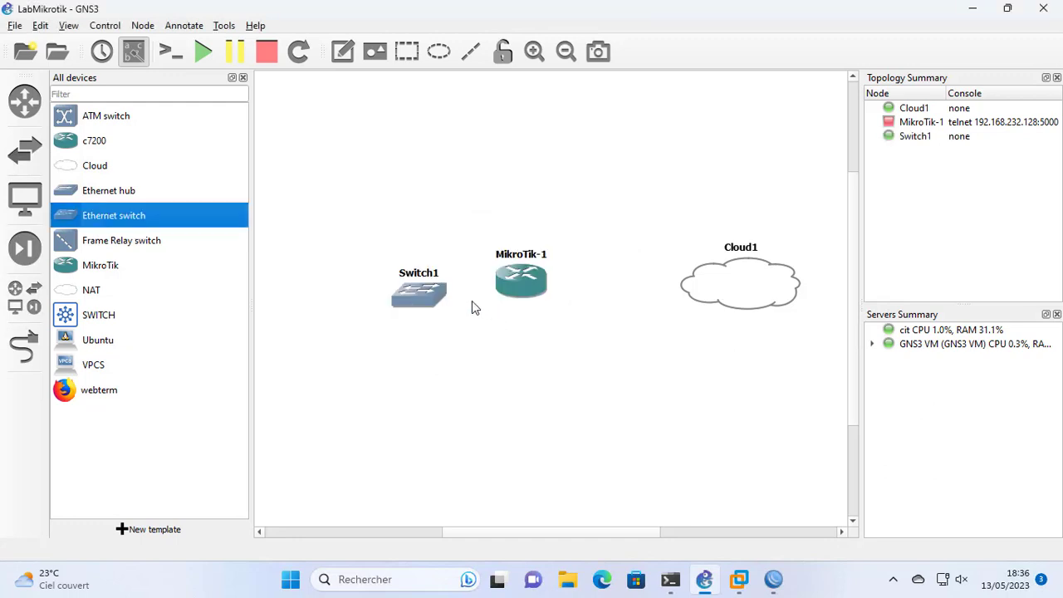
left_click_drag(421, 296, 394, 284)
left_click_drag(522, 289, 545, 286)
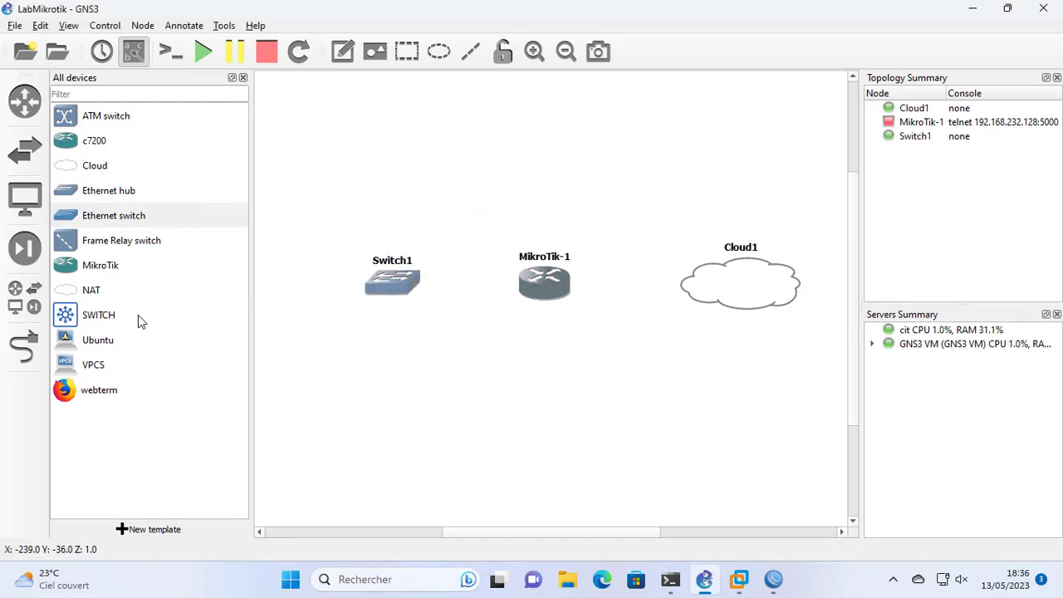
Add a VPCS host on the GNS3 VM server above and to the left of Switch1.
left_click_drag(92, 364, 316, 180)
left_click(477, 288)
left_click(493, 303)
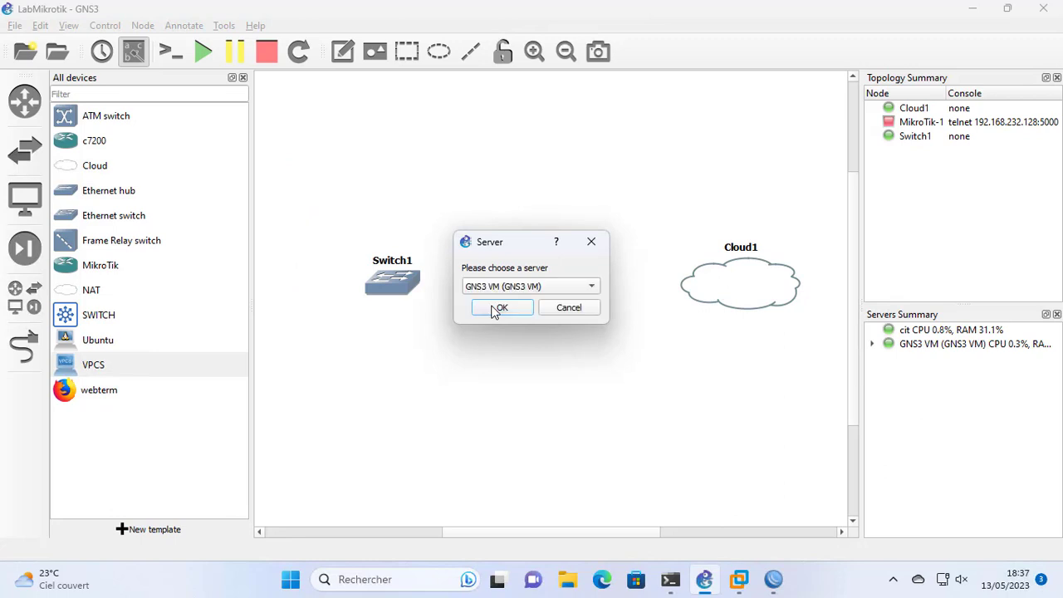
left_click(498, 308)
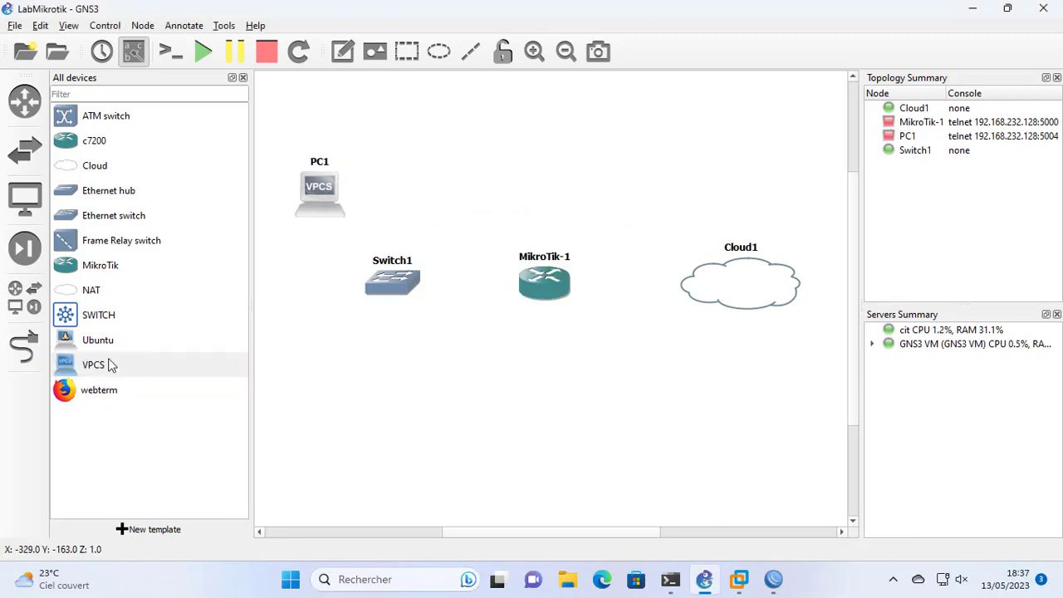
Add a second VPCS host on the GNS3 VM server below Switch1, align it under PC1, and close the device list.
left_click_drag(110, 365, 325, 410)
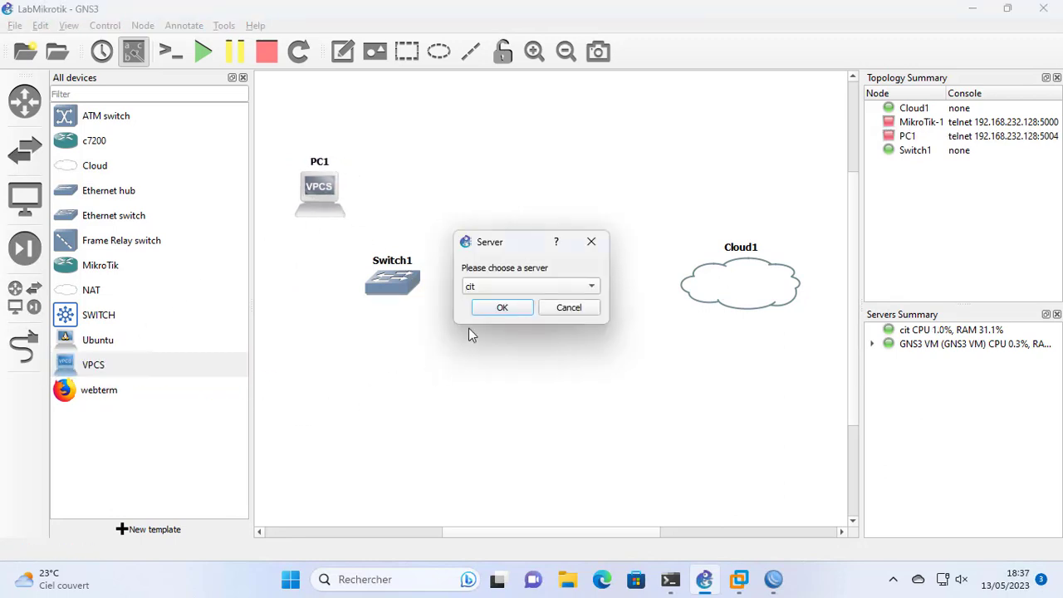
left_click(484, 291)
left_click(486, 302)
left_click(488, 309)
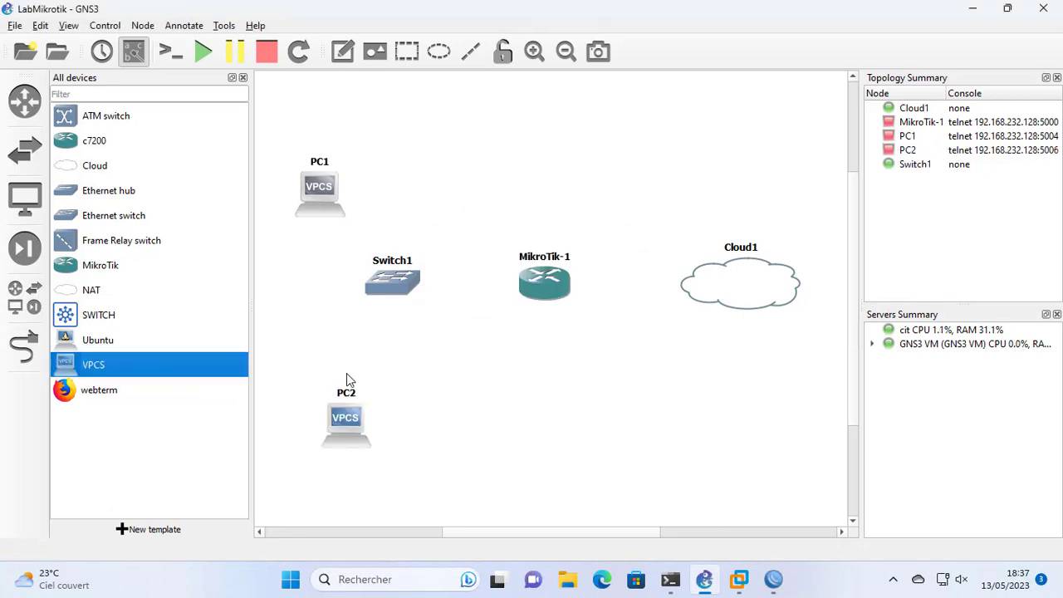
left_click_drag(347, 379, 323, 354)
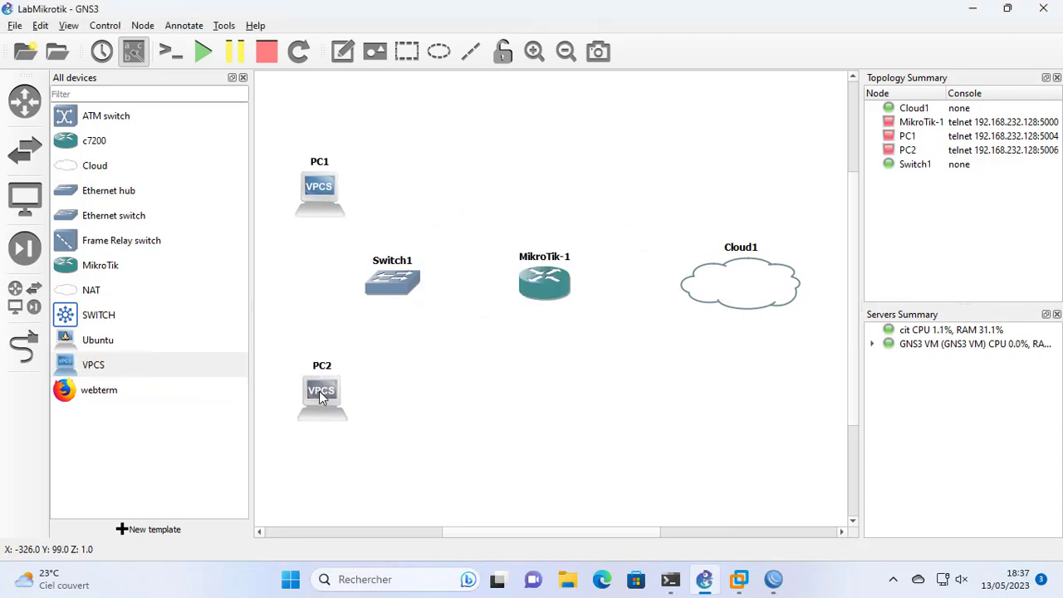
left_click(242, 78)
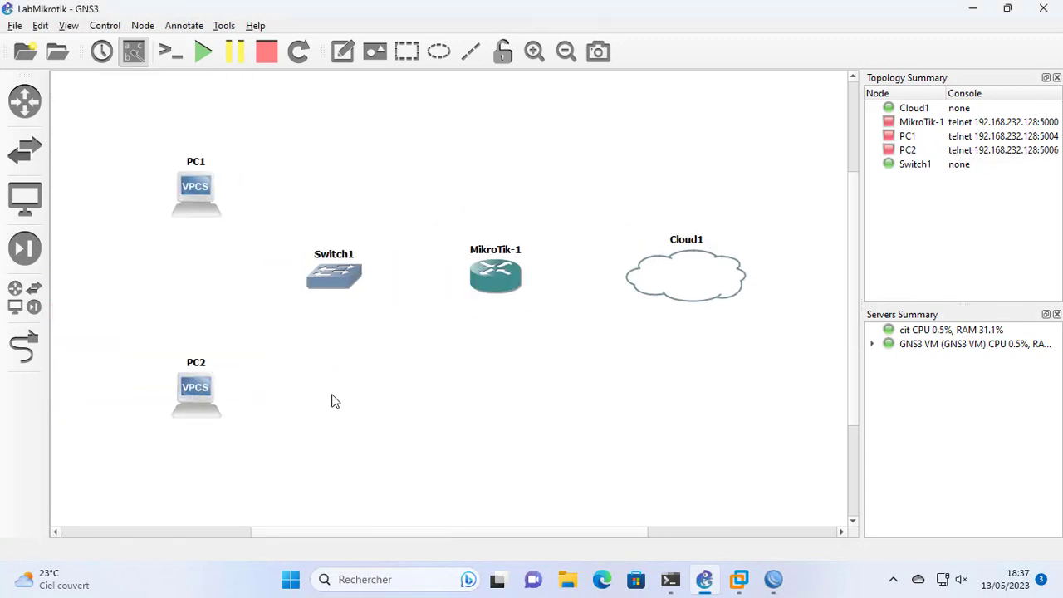
Link the ether1 interface of MikroTik-1 to the eth1 interface of Cloud1.
left_click(11, 345)
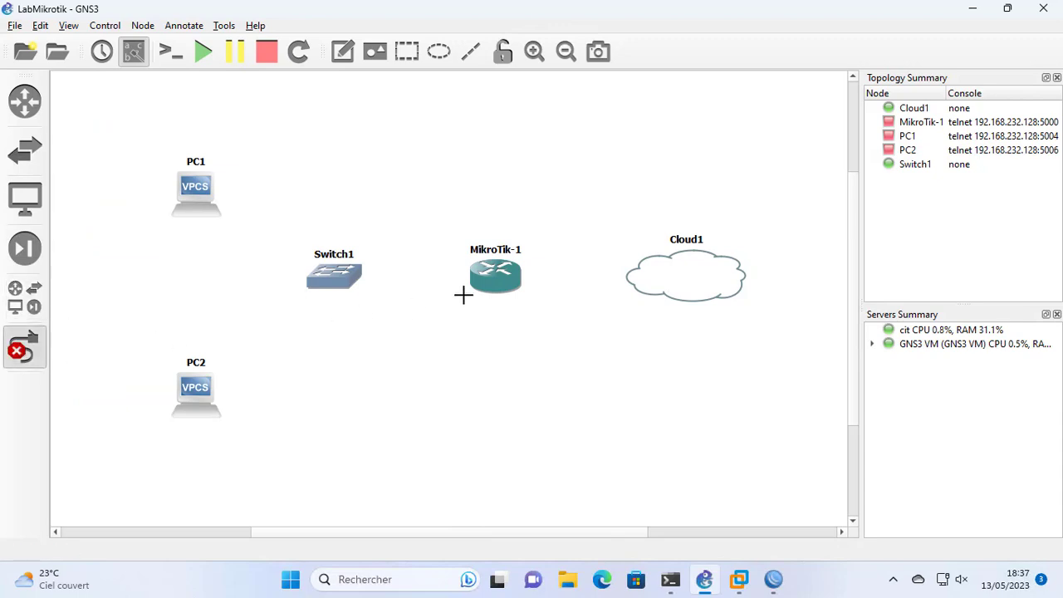
left_click(509, 282)
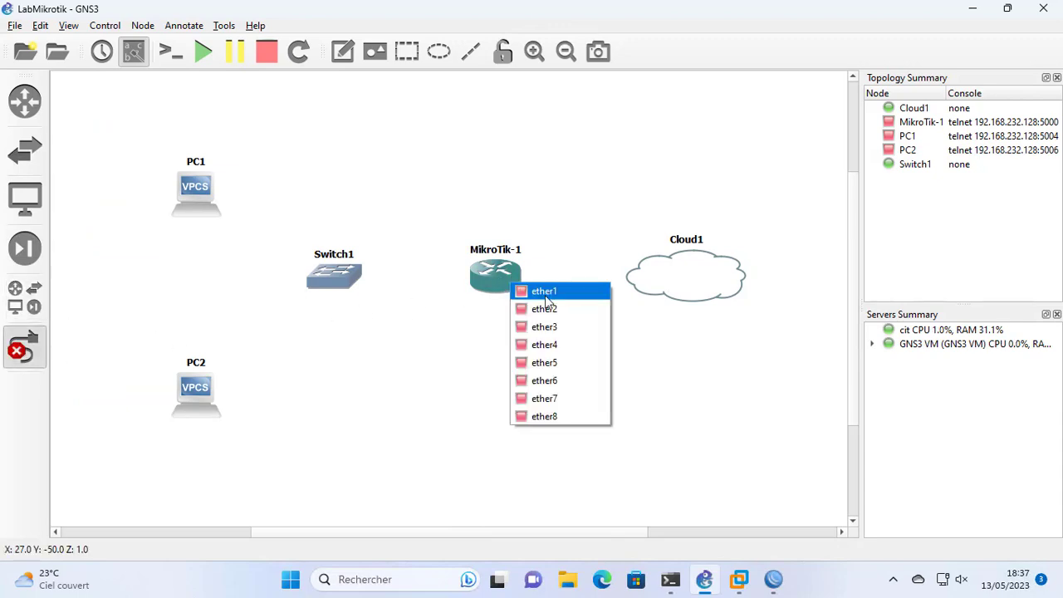
left_click(545, 292)
left_click(631, 280)
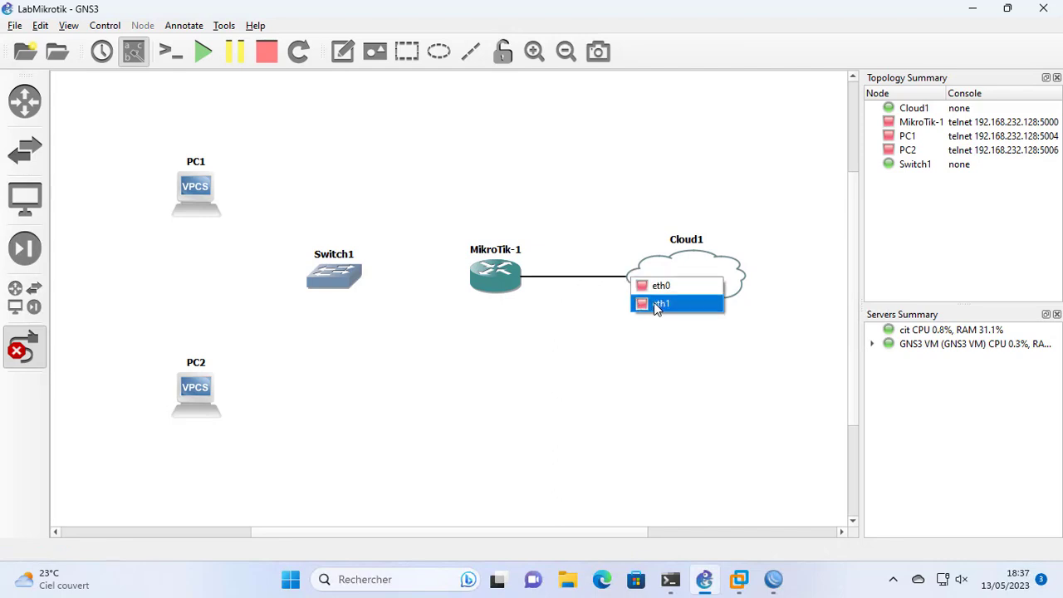
left_click(656, 305)
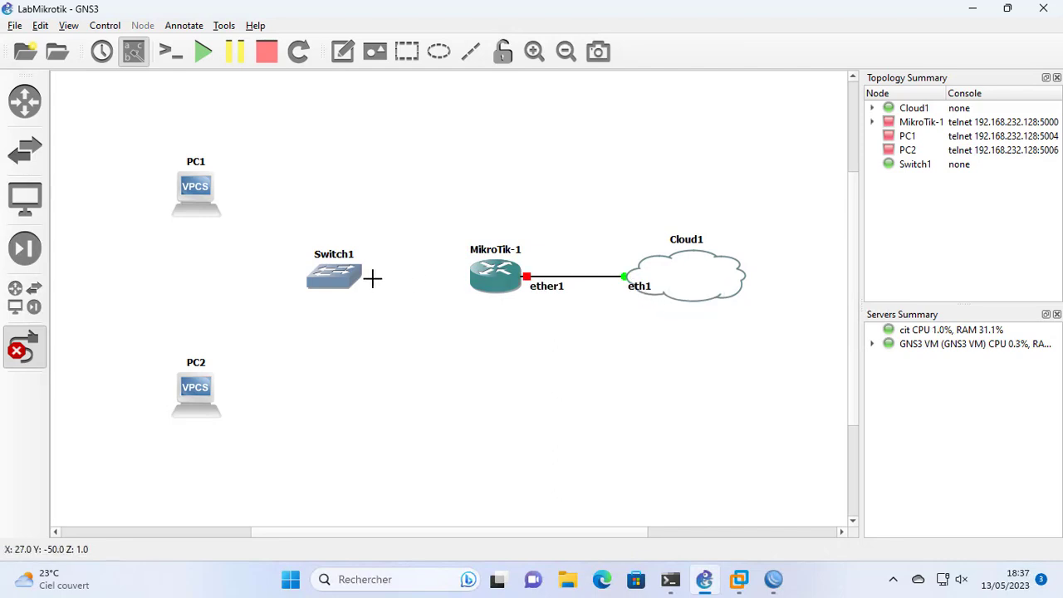
Link the ether2 interface of MikroTik-1 to the Ethernet0 port of Switch1.
left_click(493, 283)
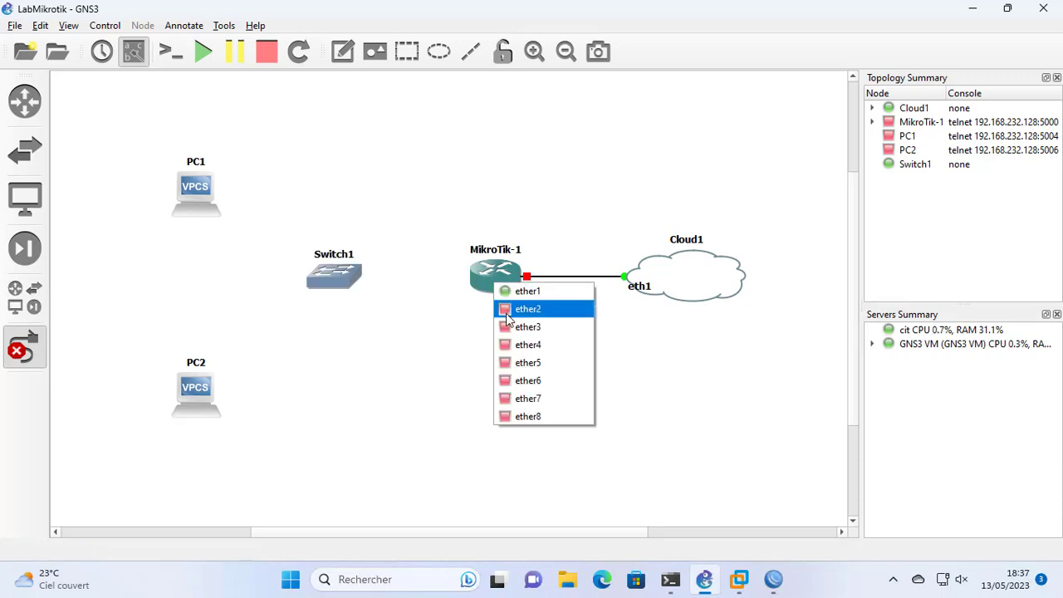
left_click(508, 311)
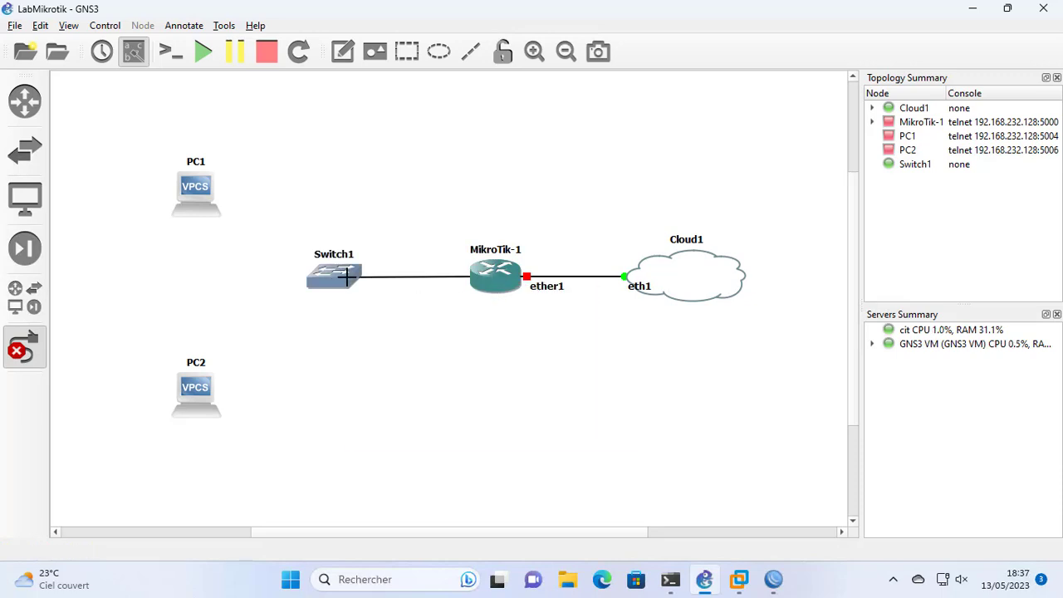
left_click(347, 276)
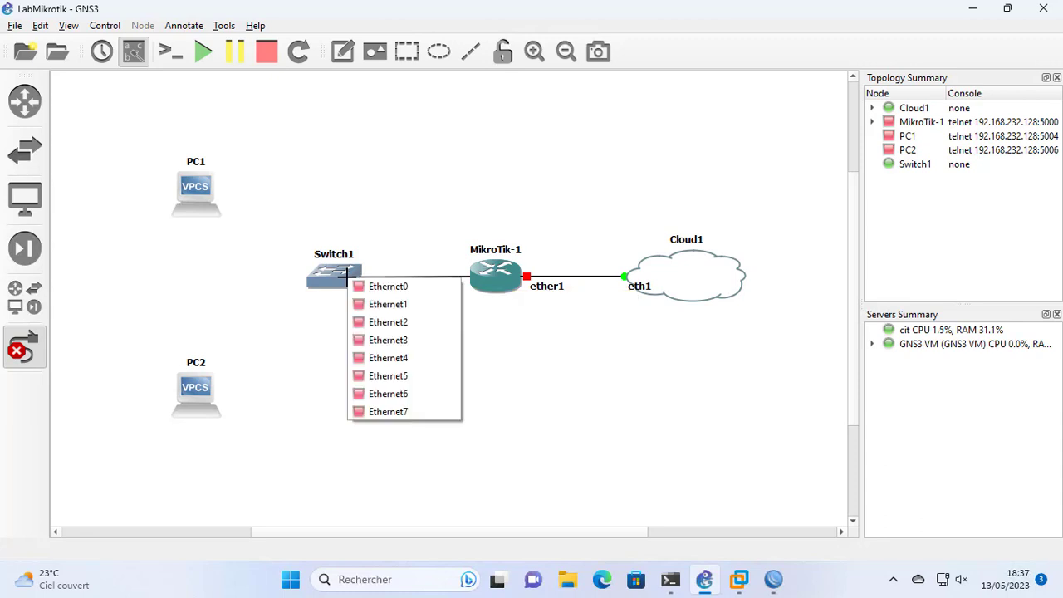
left_click(361, 288)
Link the Ethernet1 port of Switch1 to the Ethernet0 interface of PC1.
left_click(328, 269)
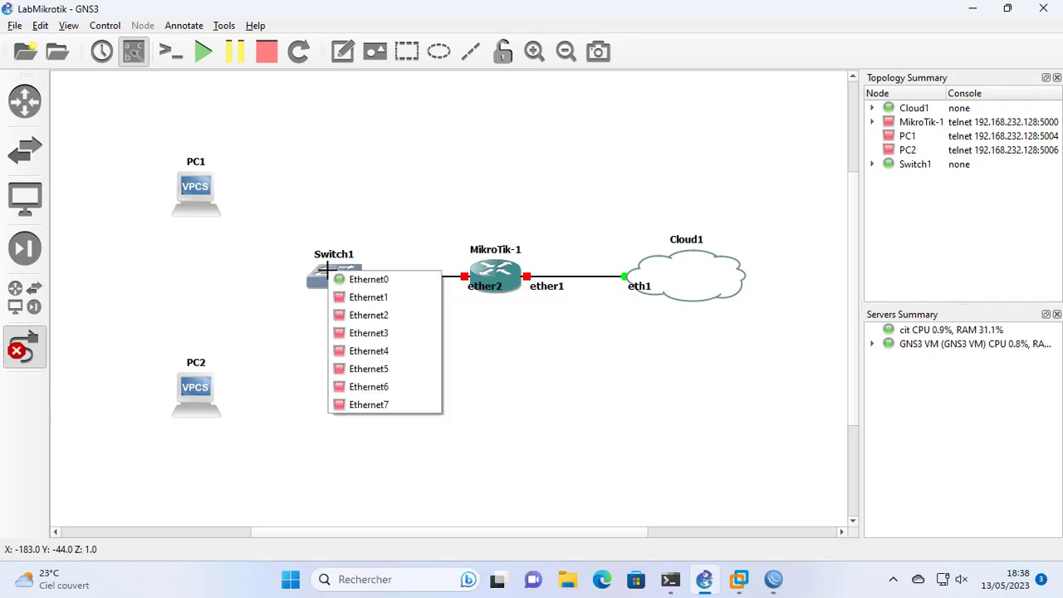
left_click(343, 301)
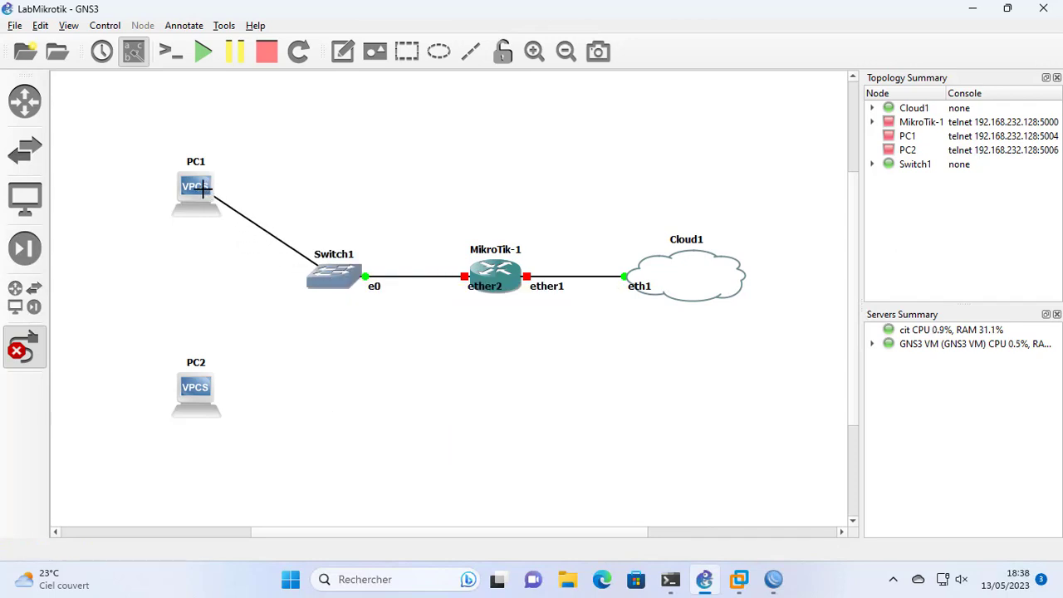
left_click(203, 188)
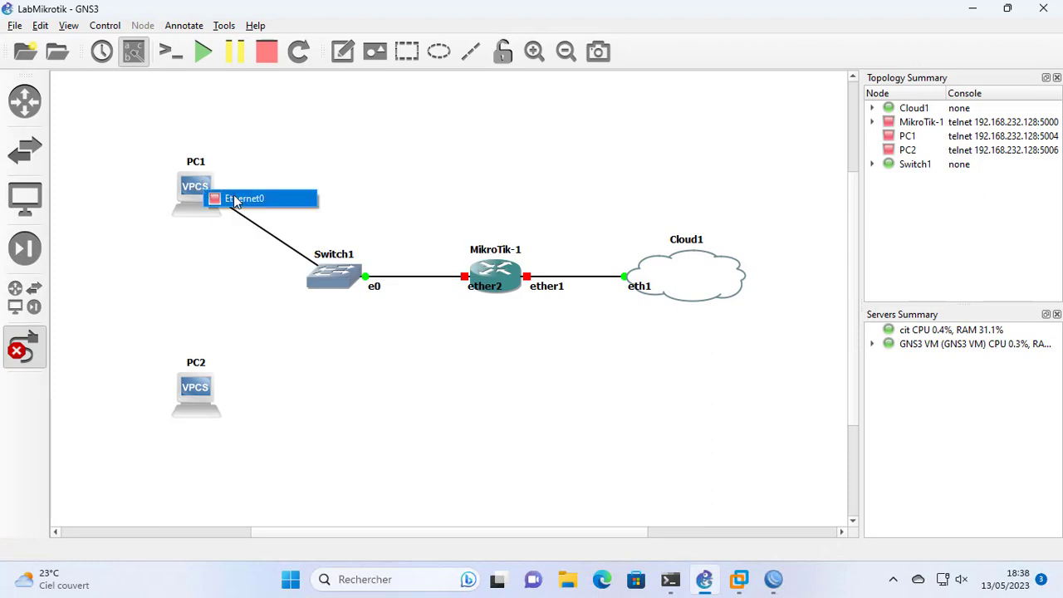
left_click(234, 198)
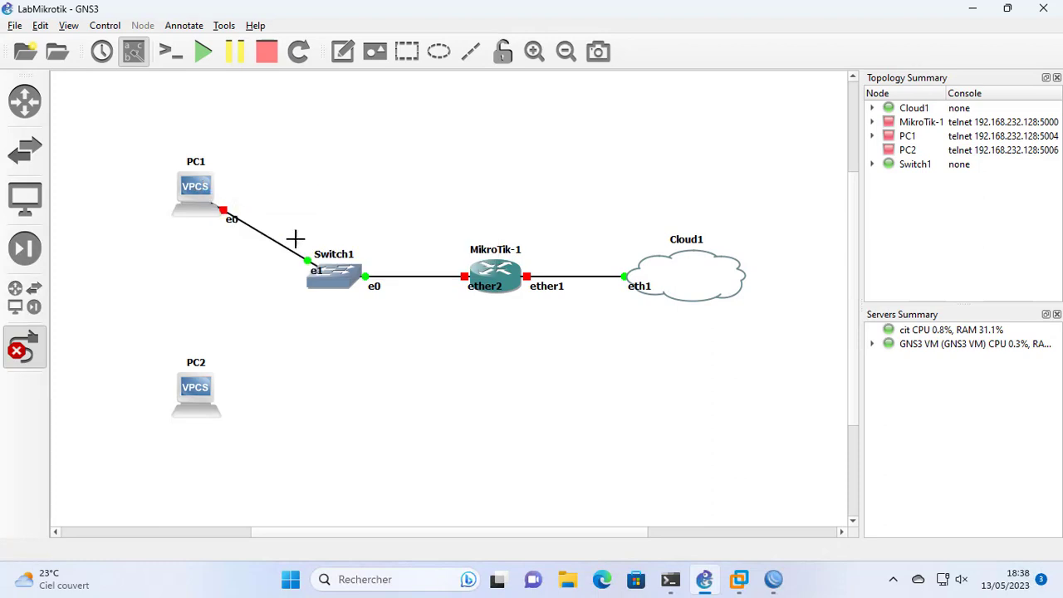
Link the Ethernet2 port of Switch1 to the Ethernet0 interface of PC2.
left_click(311, 279)
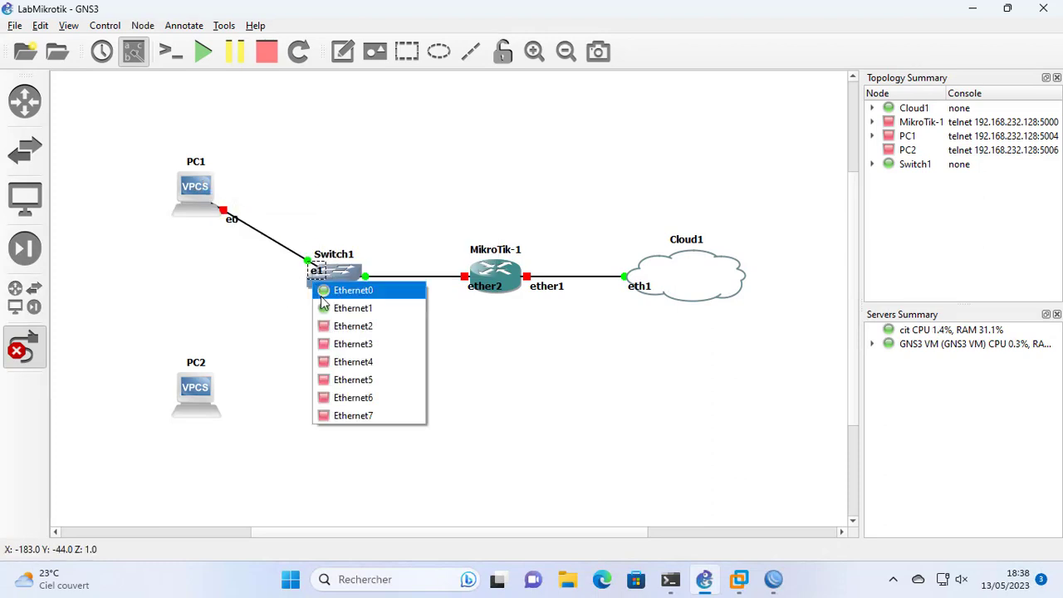
left_click(349, 325)
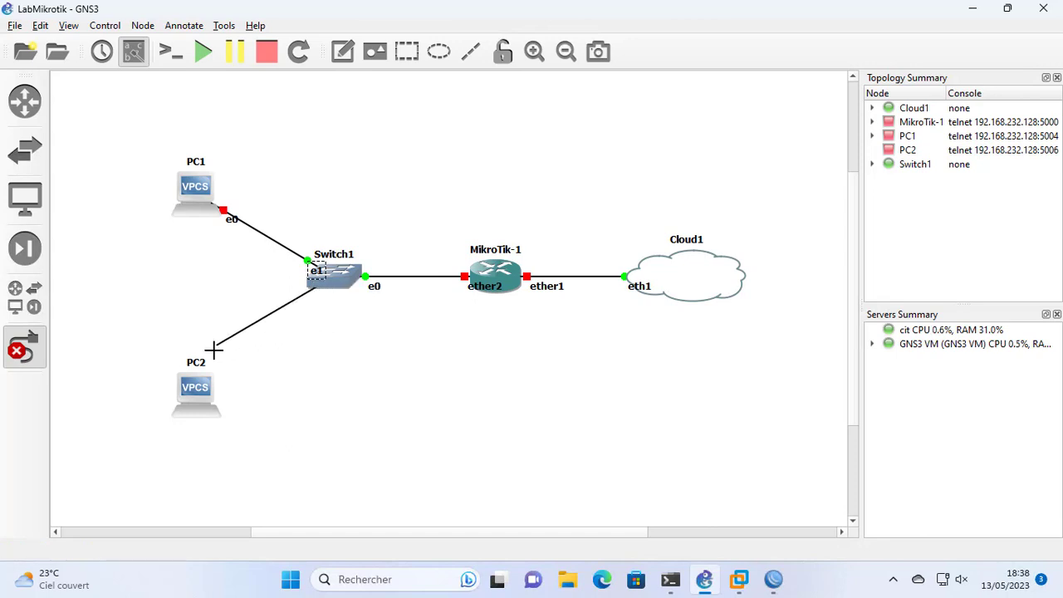
left_click(192, 383)
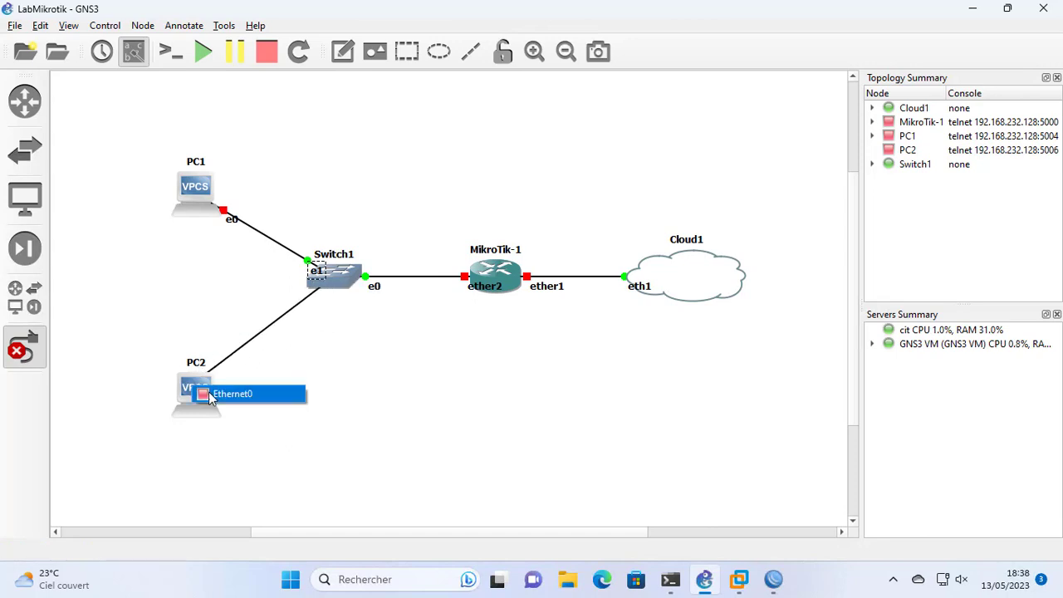
left_click(302, 399)
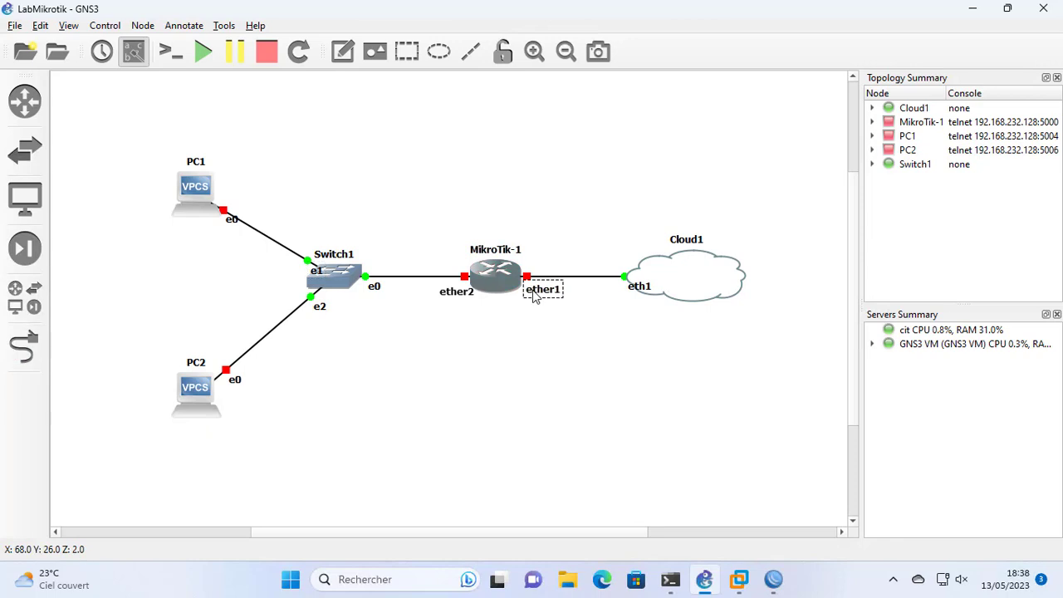
Start the MikroTik-1 router and the two hosts PC1 and PC2 individually.
right_click(497, 290)
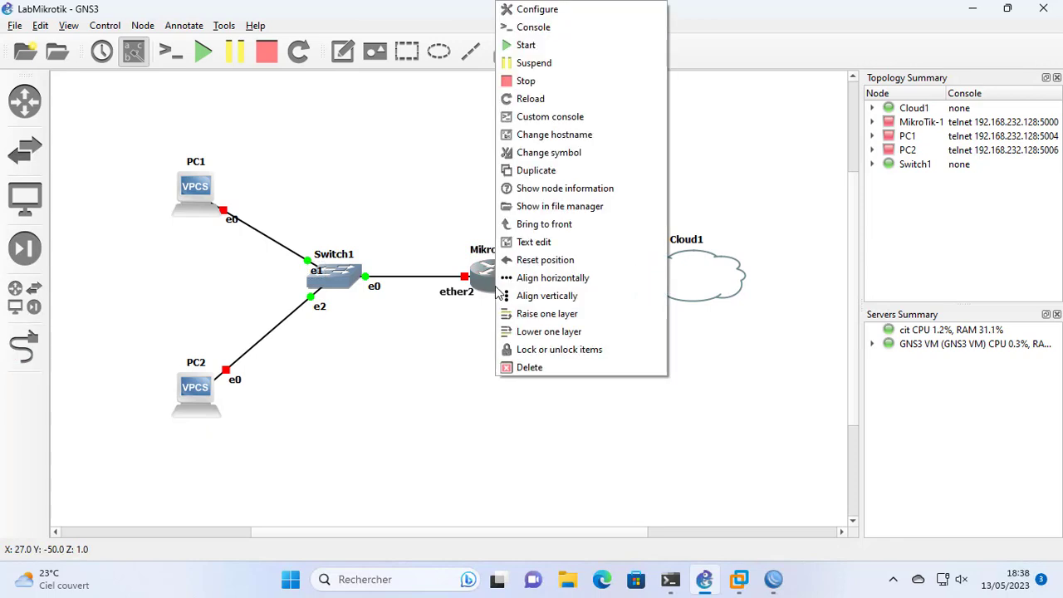
left_click(550, 45)
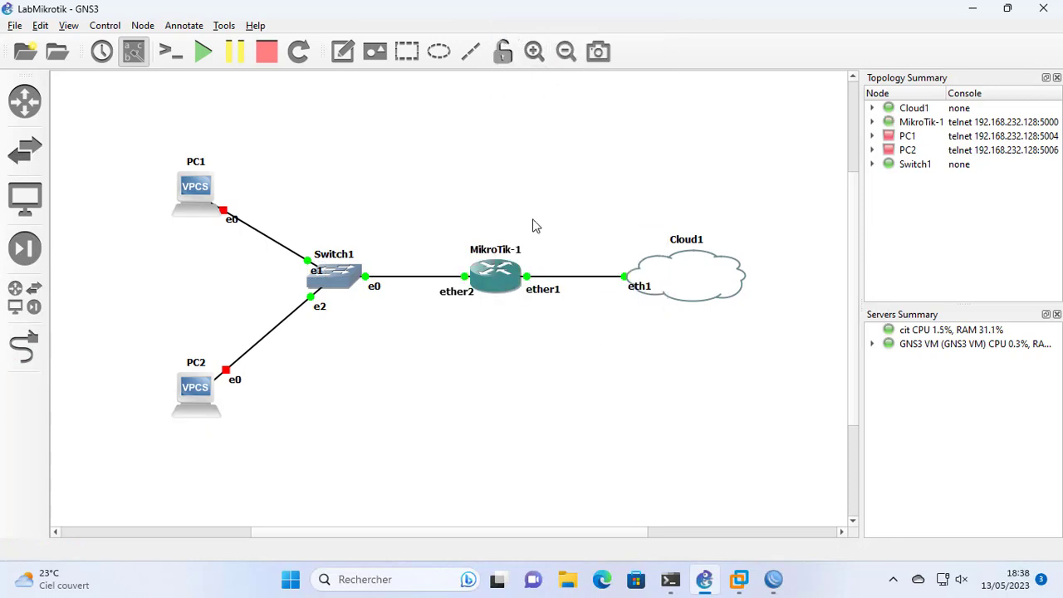
right_click(202, 191)
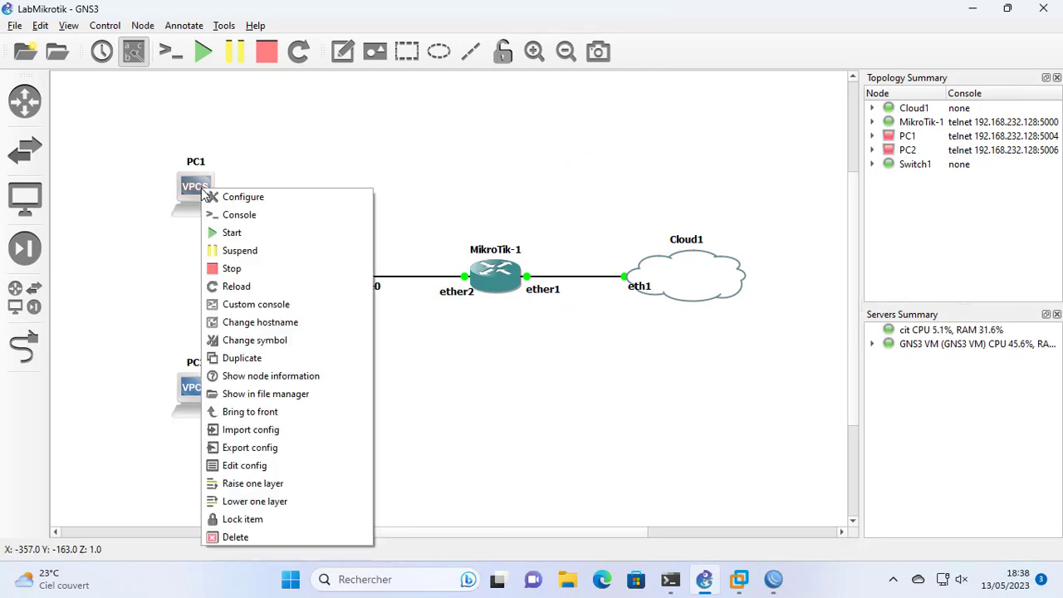
left_click(228, 235)
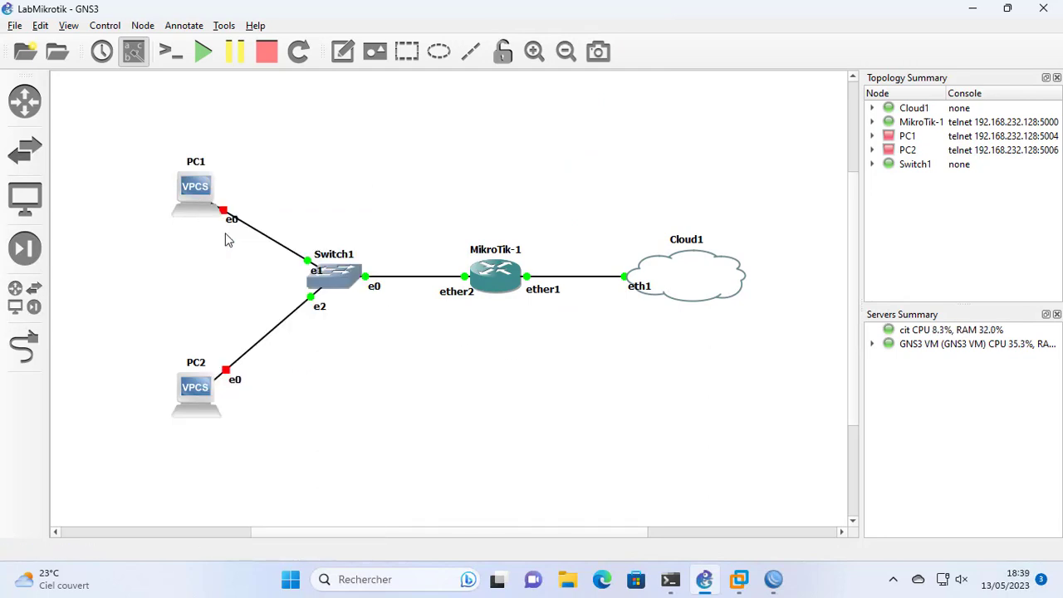
right_click(199, 394)
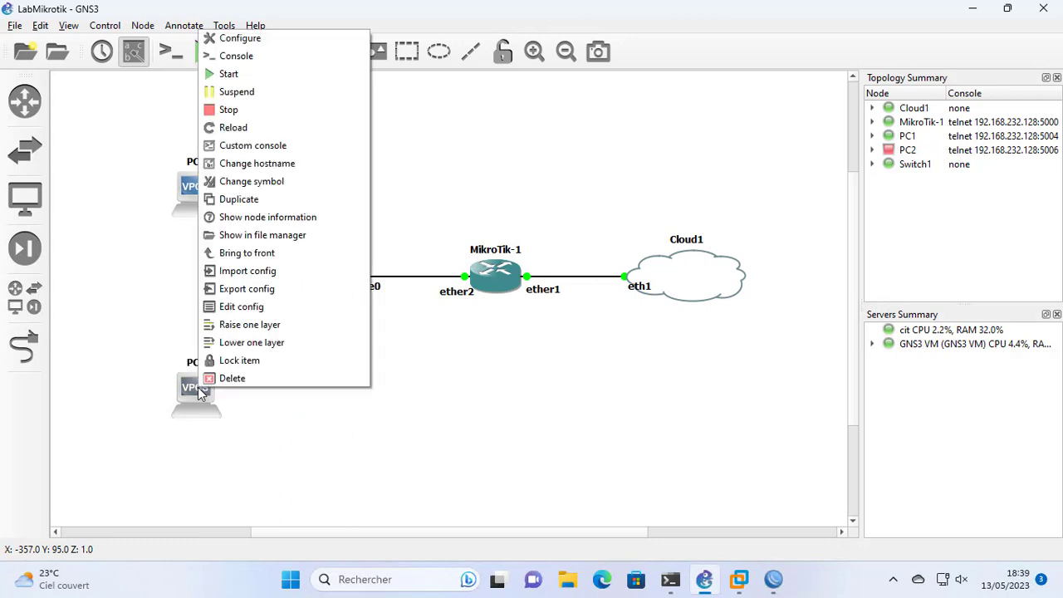
left_click(247, 80)
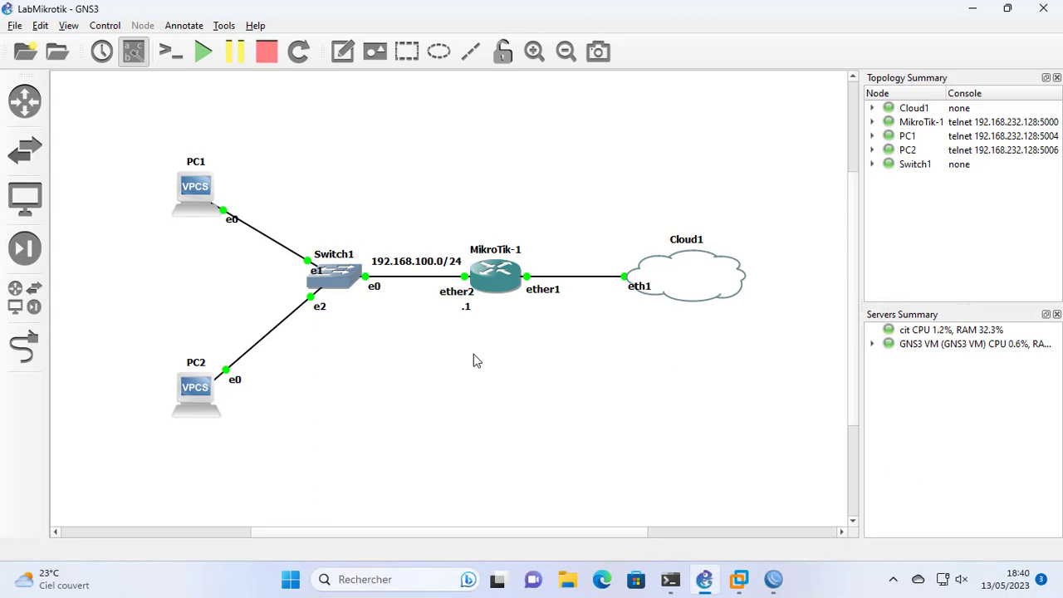
Switch to WinBox and connect to the discovered MikroTik router by its MAC address as admin with an empty password.
left_click(773, 579)
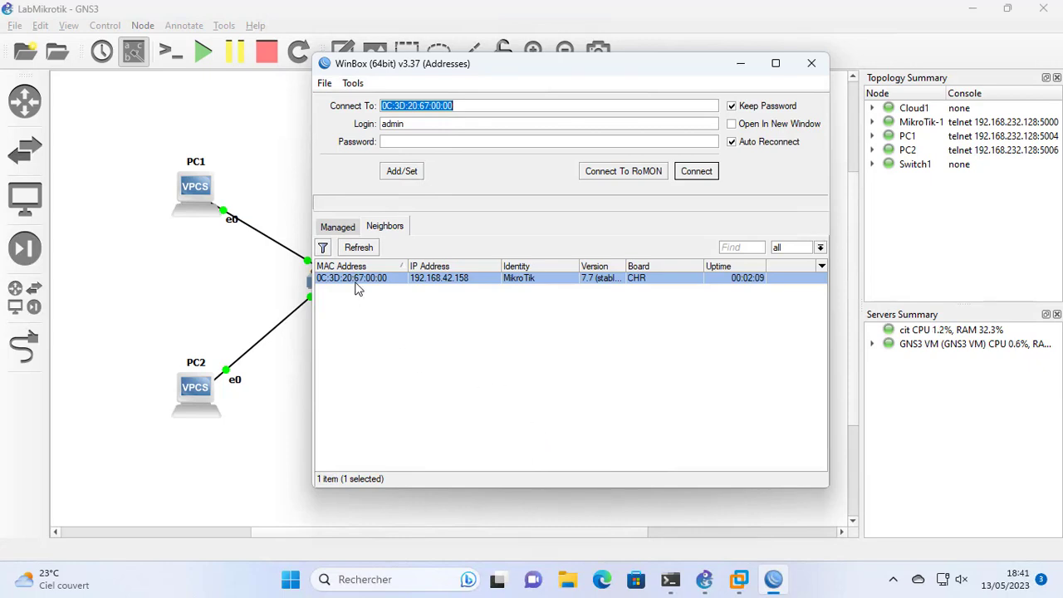
key("Tab")
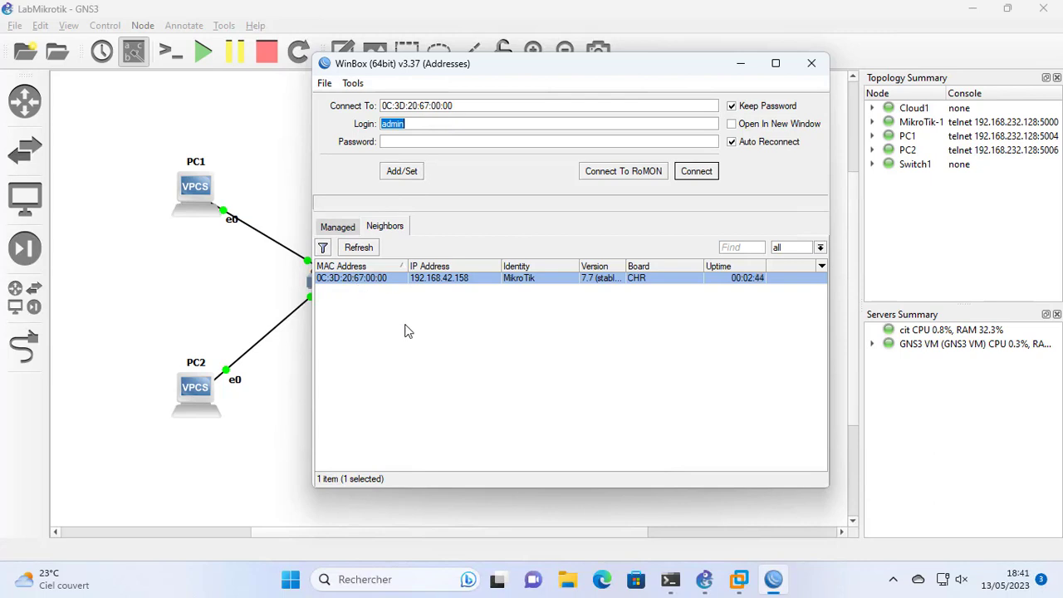
left_click(466, 141)
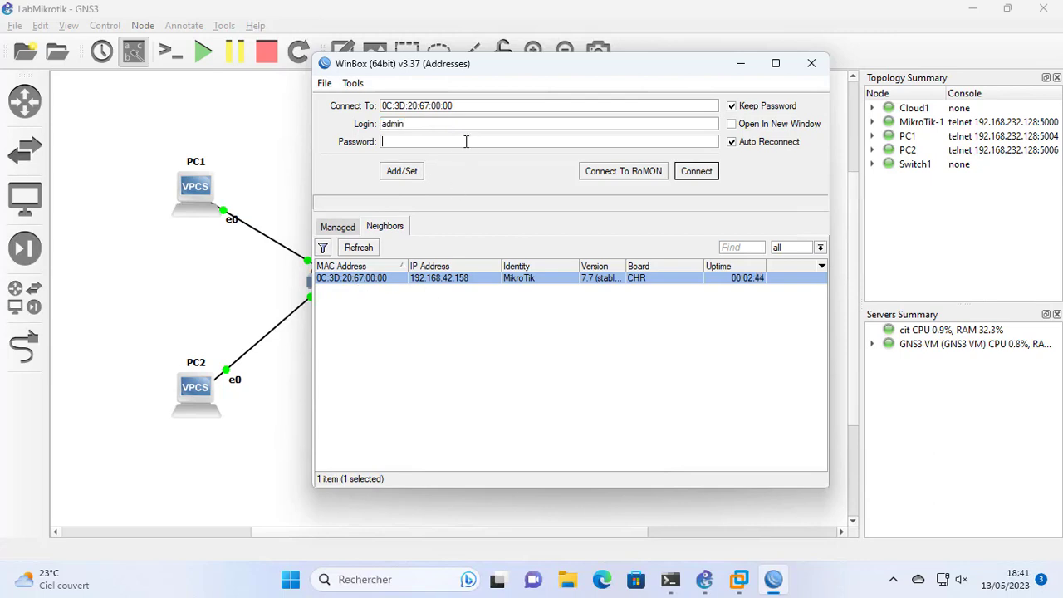
left_click(688, 174)
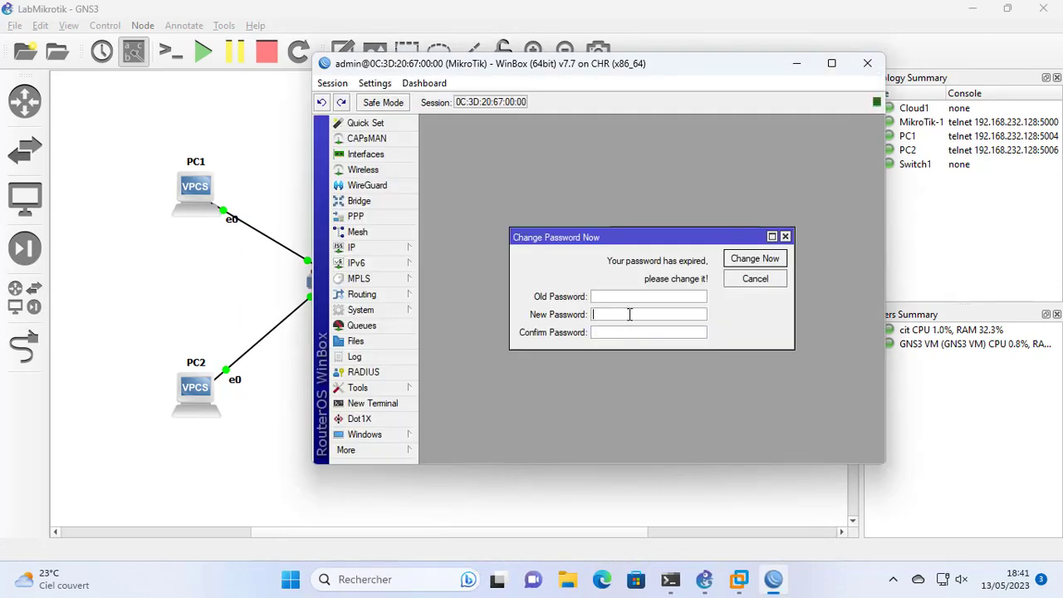
Replace the router's expired admin password by entering and confirming a new password, leaving the old password empty.
type("******")
key("Tab")
type("******")
left_click(742, 264)
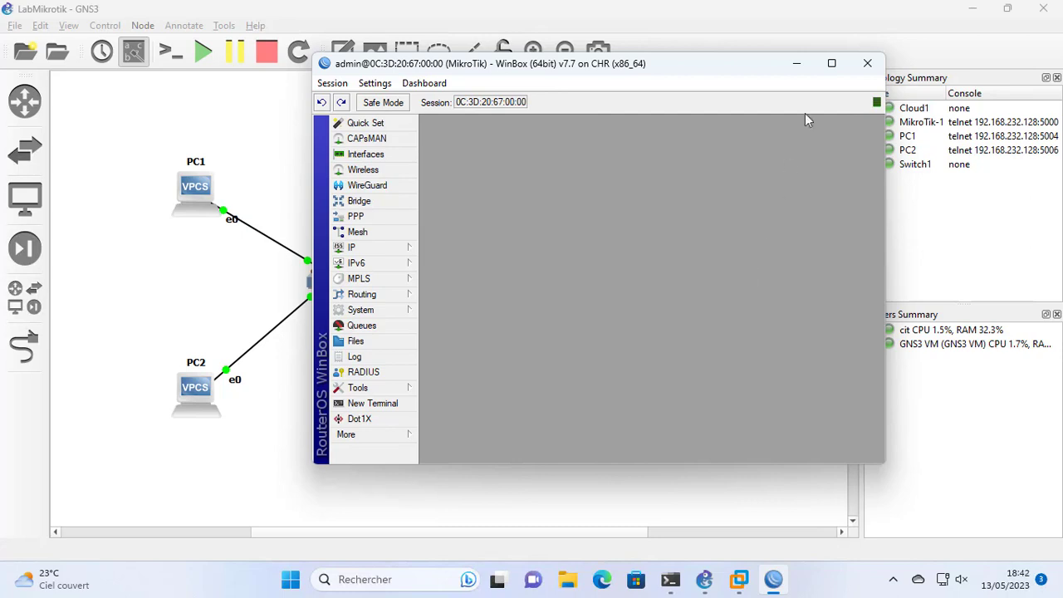
Maximize the WinBox window and zoom its interface in one level.
left_click(831, 63)
left_click(63, 26)
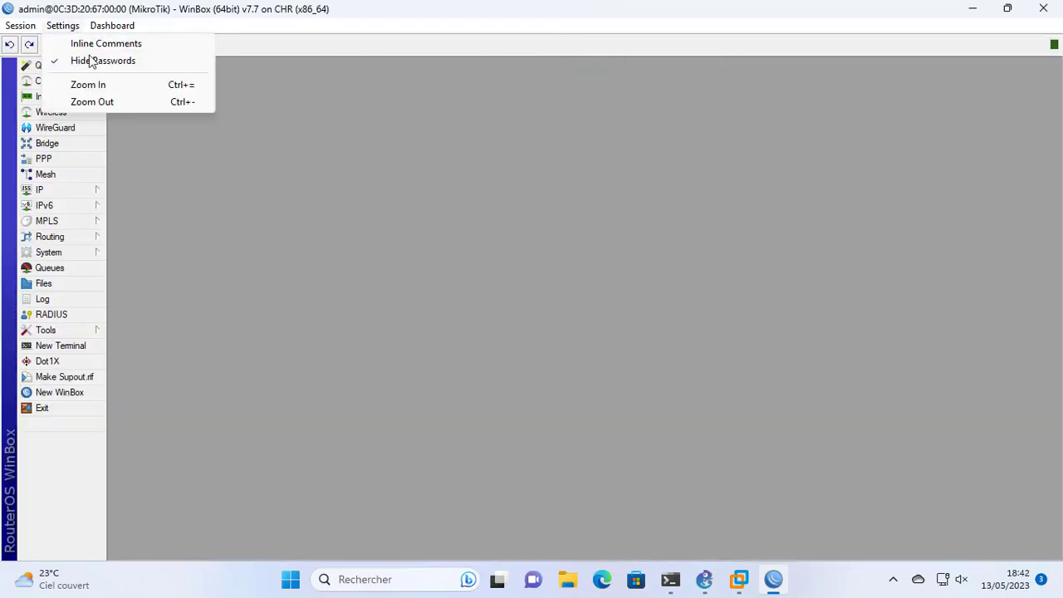
left_click(112, 85)
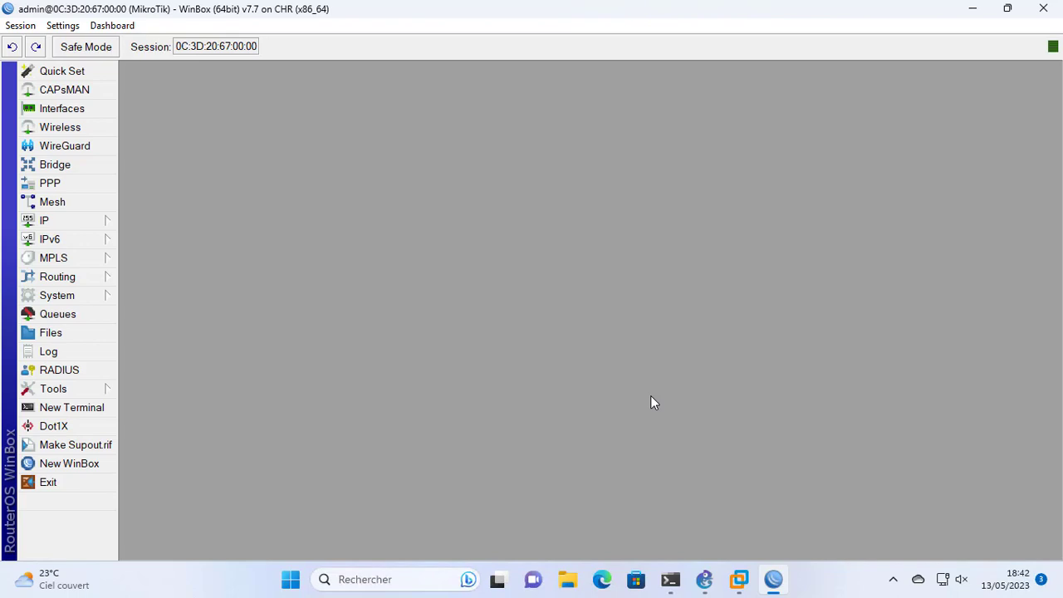
Add the IP address 192.168.100.1/24 to the router's ether2 interface and close the address list.
left_click(105, 221)
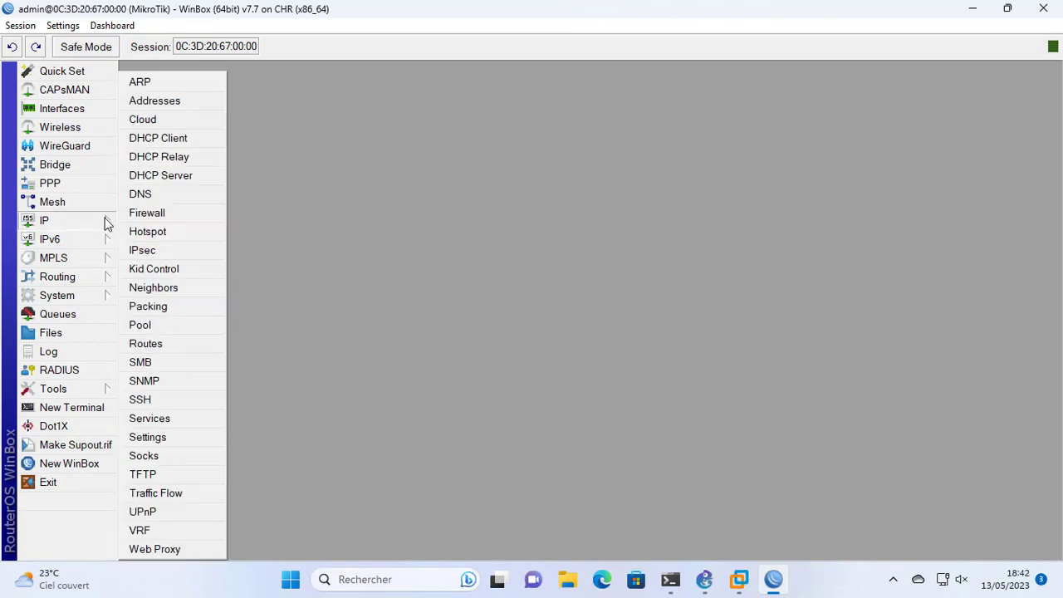
left_click(155, 100)
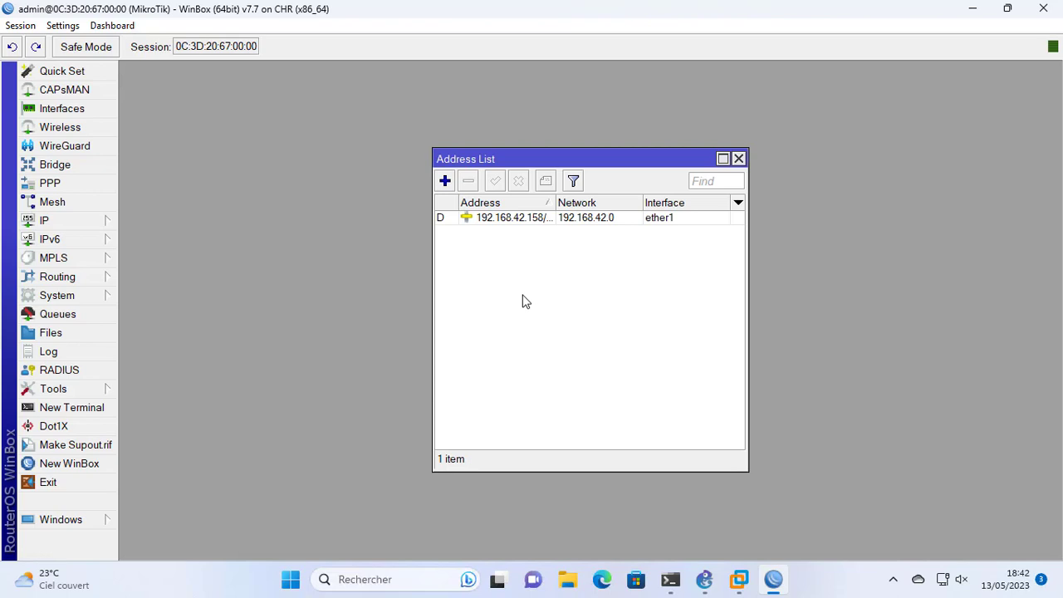
left_click(445, 181)
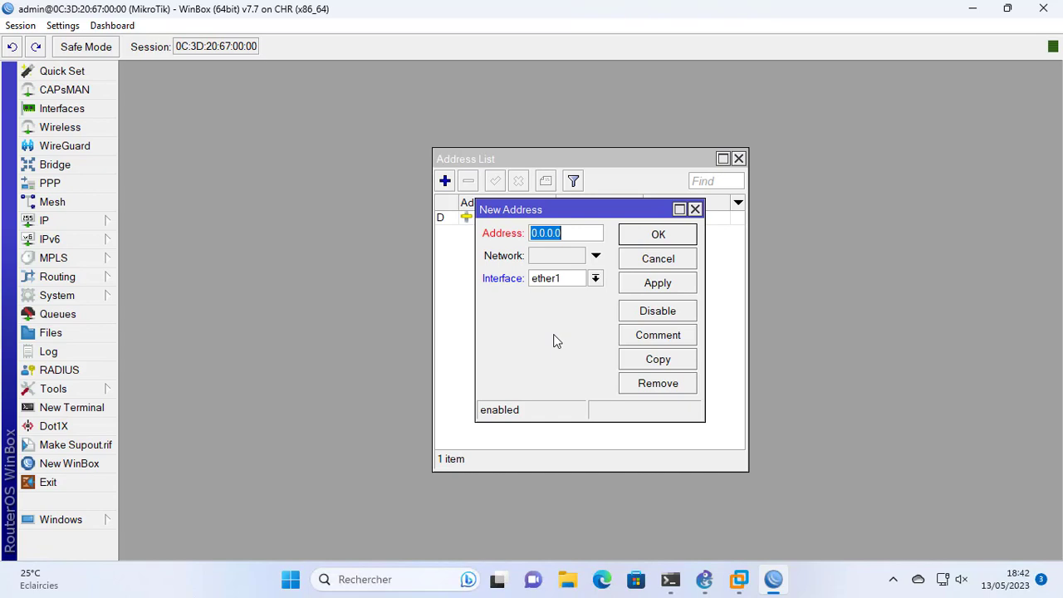
type("1")
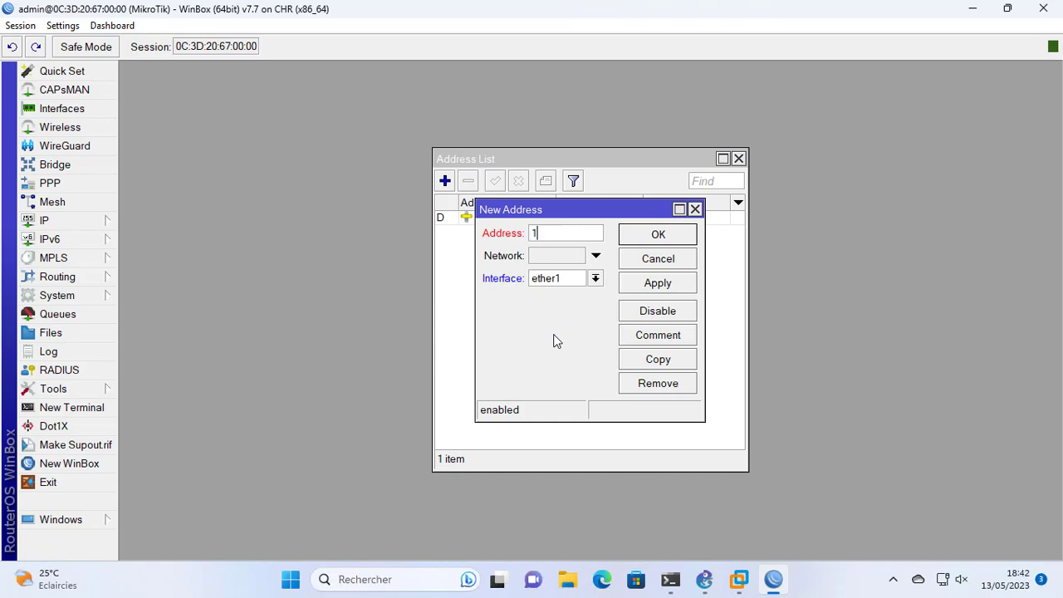
type("92.168.100.1/24")
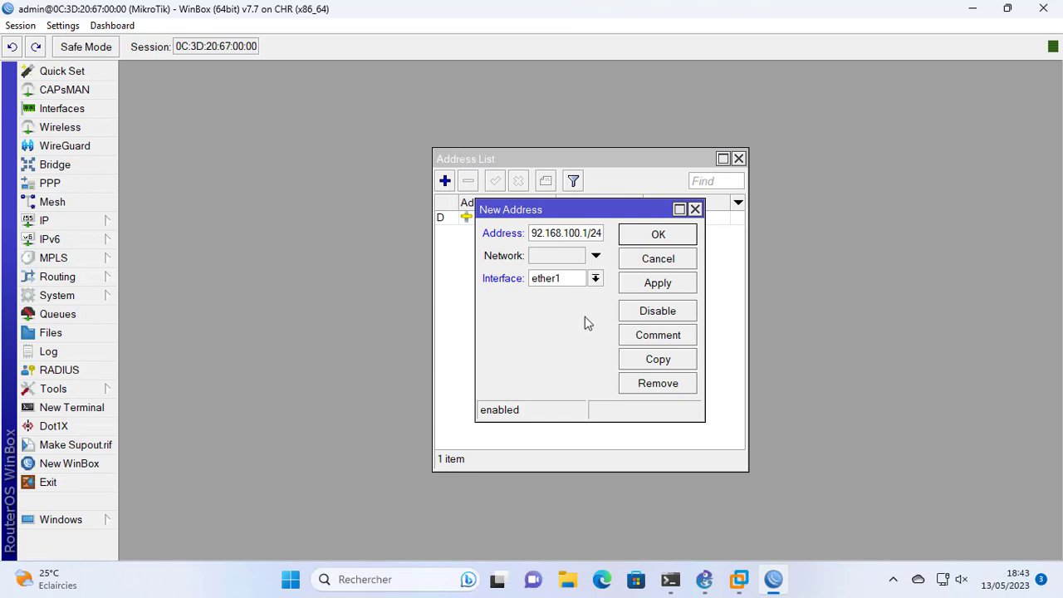
left_click(595, 279)
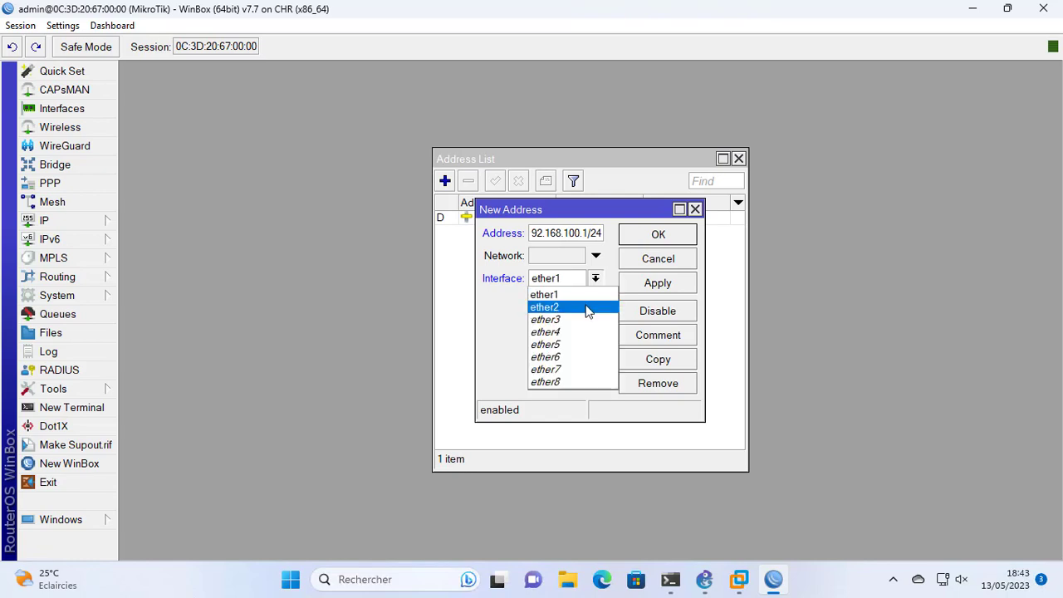
left_click(586, 308)
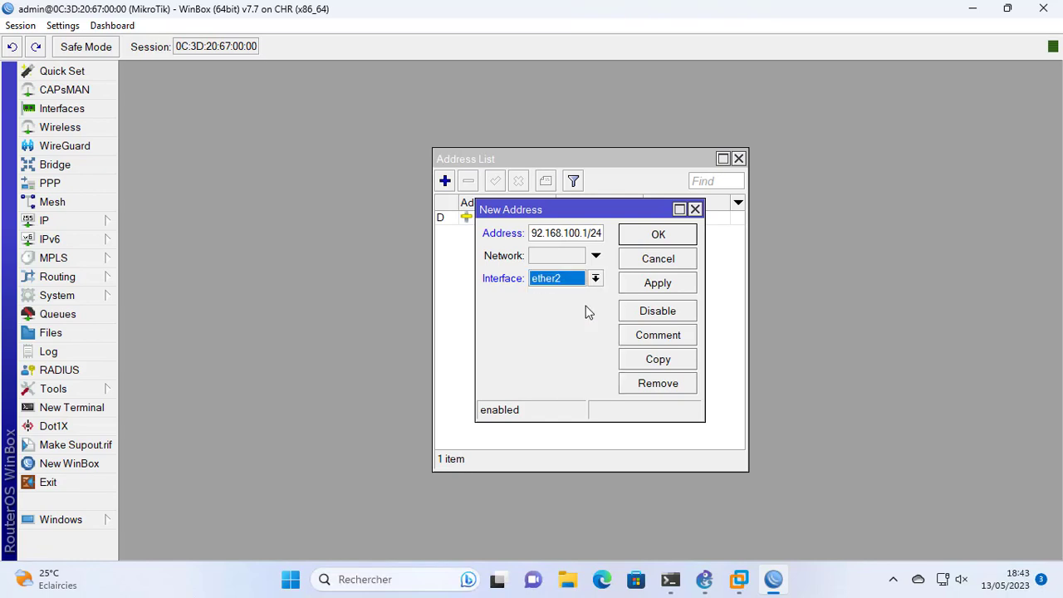
left_click(655, 284)
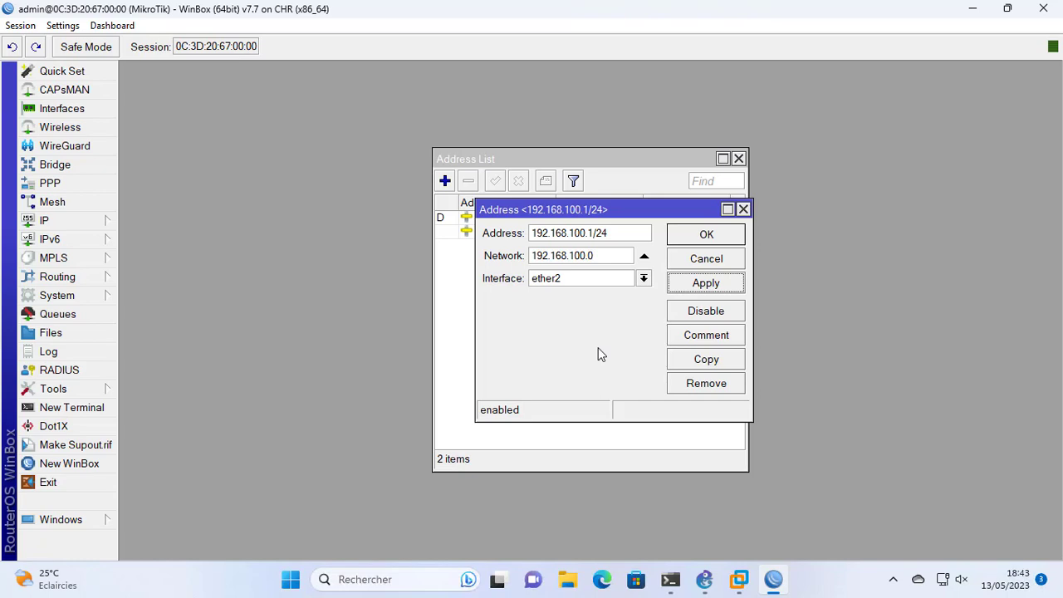
left_click(706, 235)
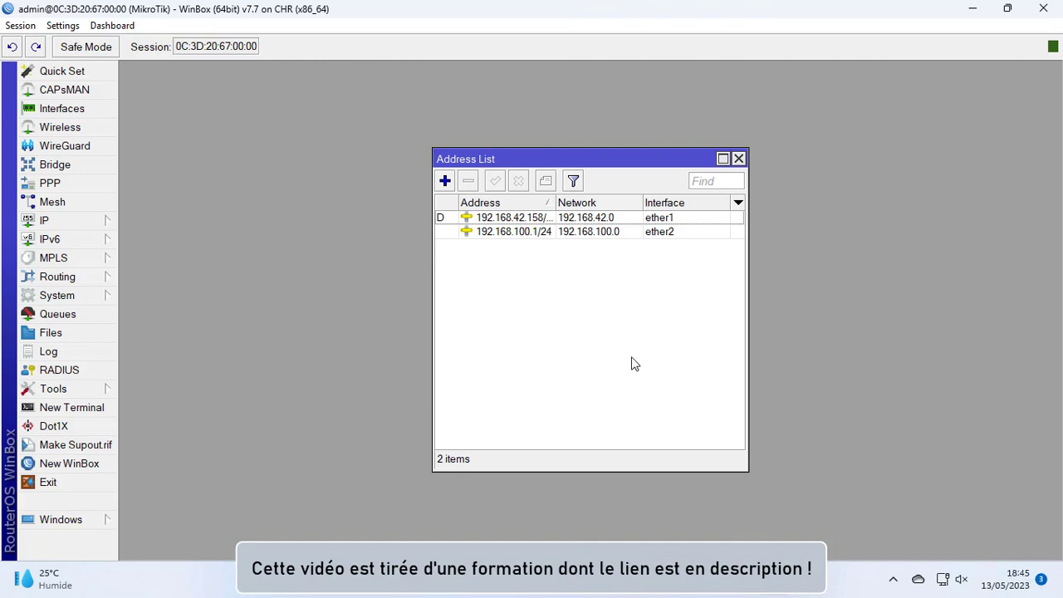
left_click(738, 158)
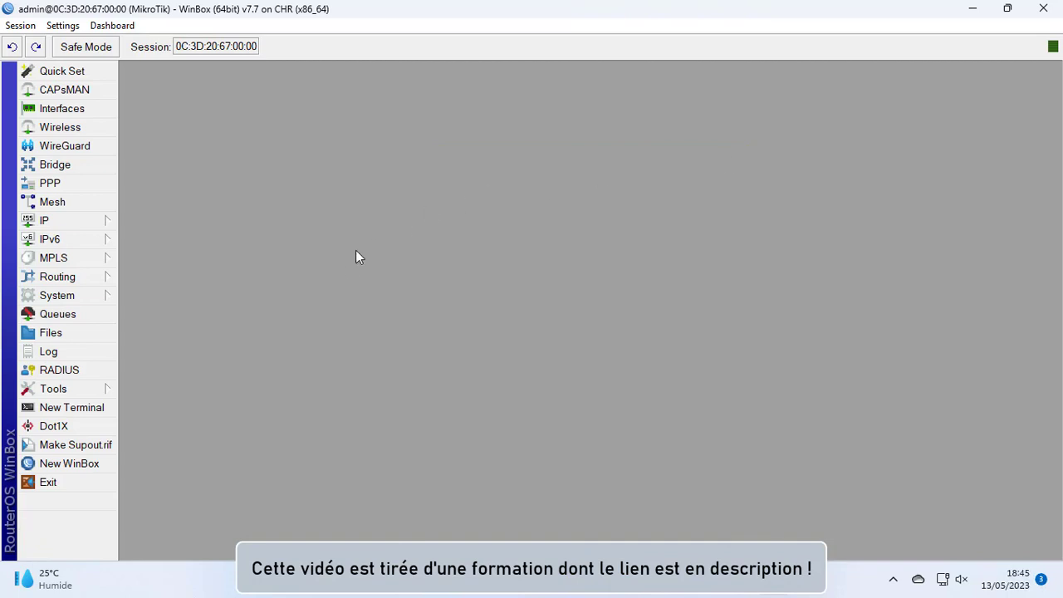
Create an IP pool named LAN with the address range 192.168.100.100-192.168.100.120 and no next pool.
left_click(96, 225)
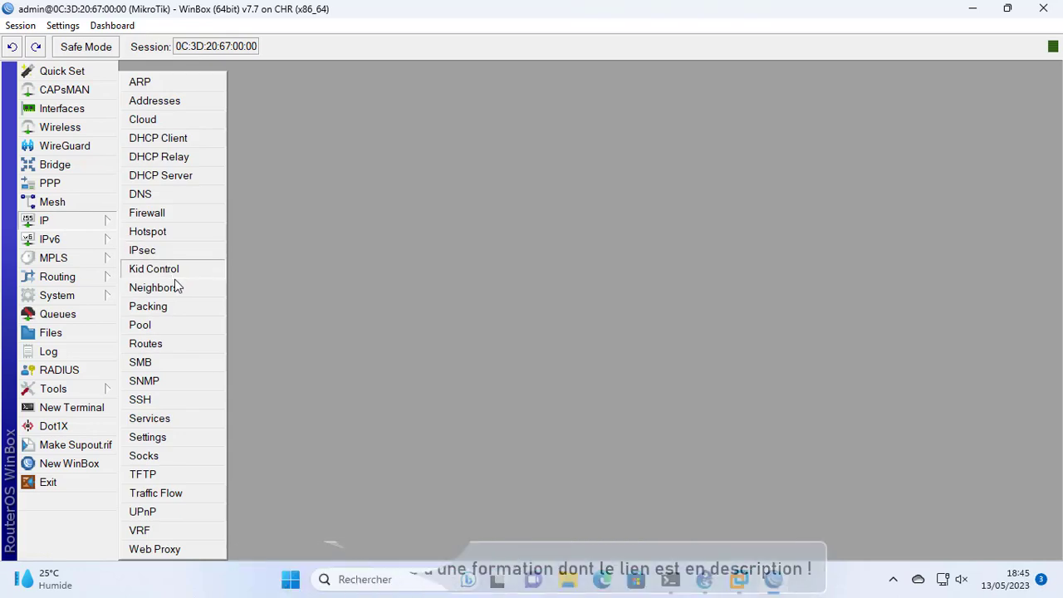
left_click(185, 333)
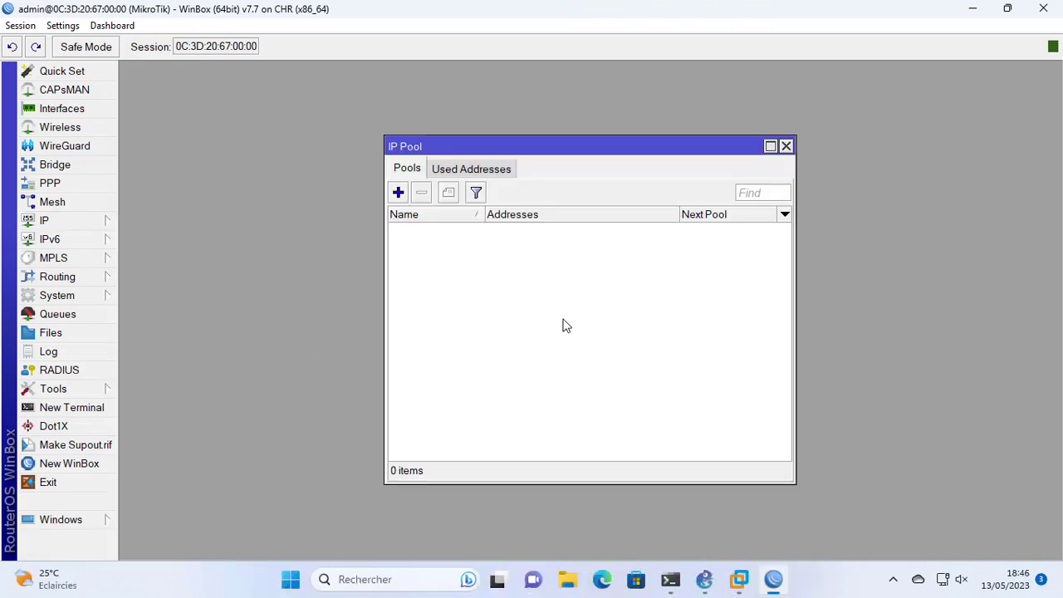
left_click(399, 193)
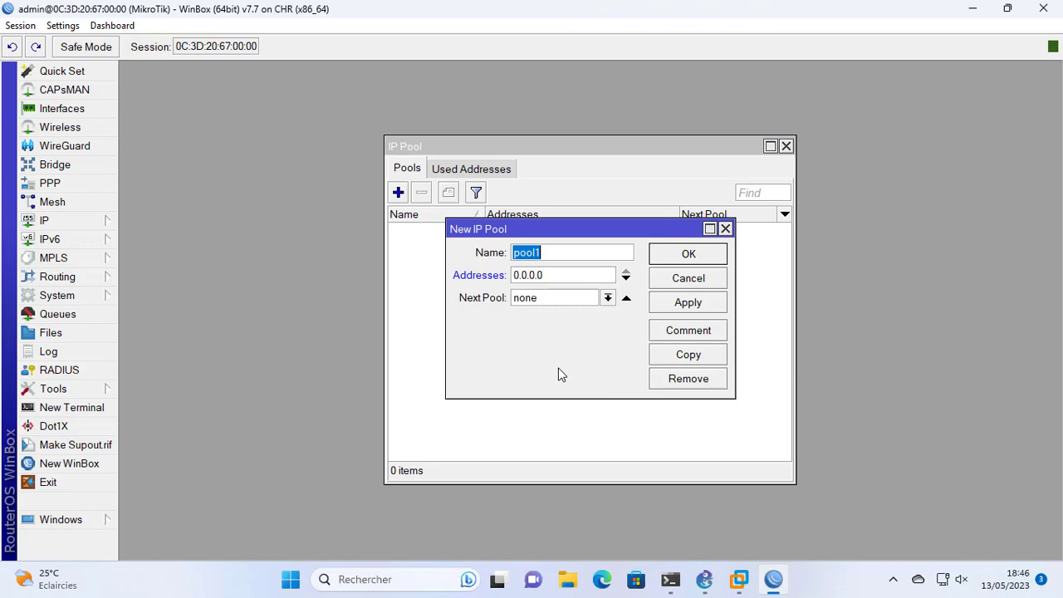
type("LAN")
key("Tab")
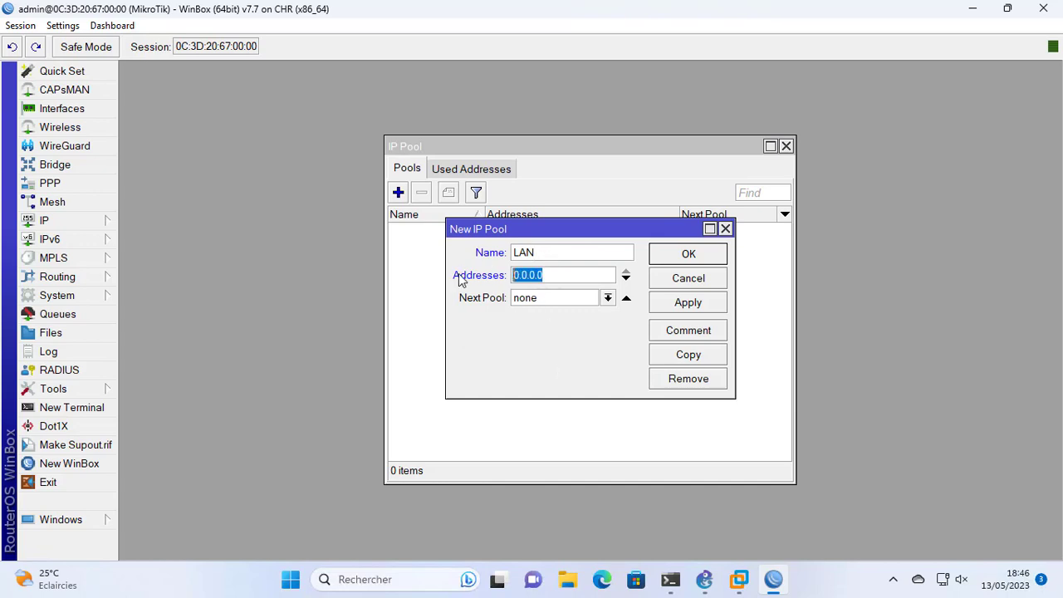
type("192.168.100.100")
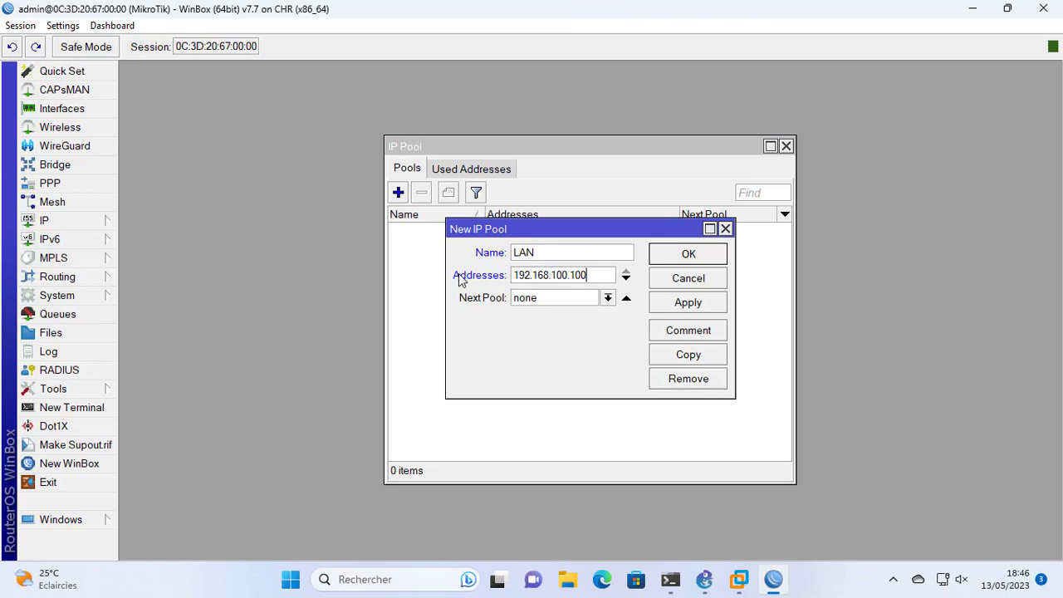
type("-192.168")
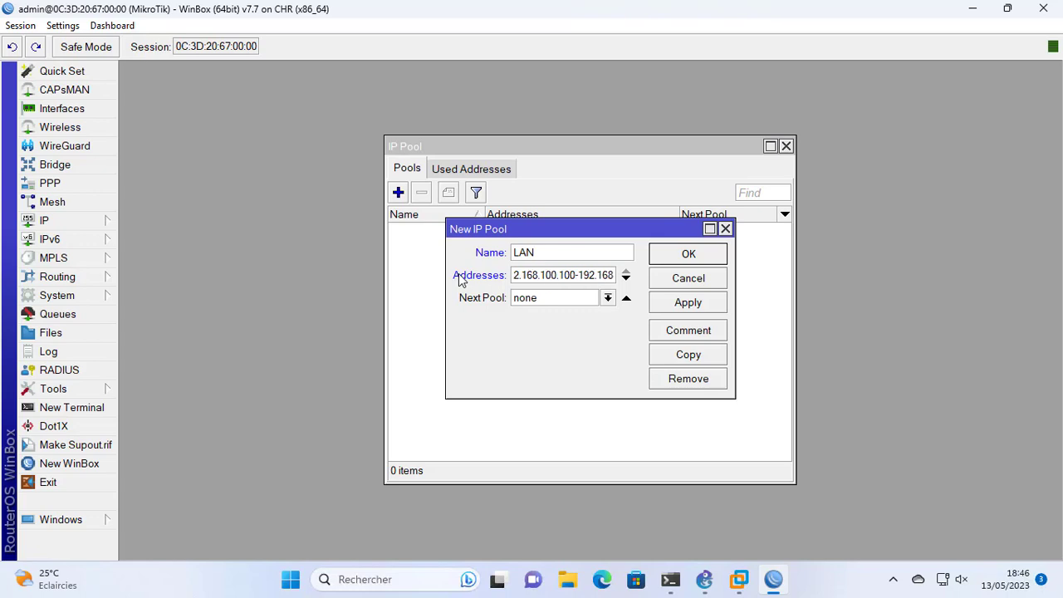
type(".")
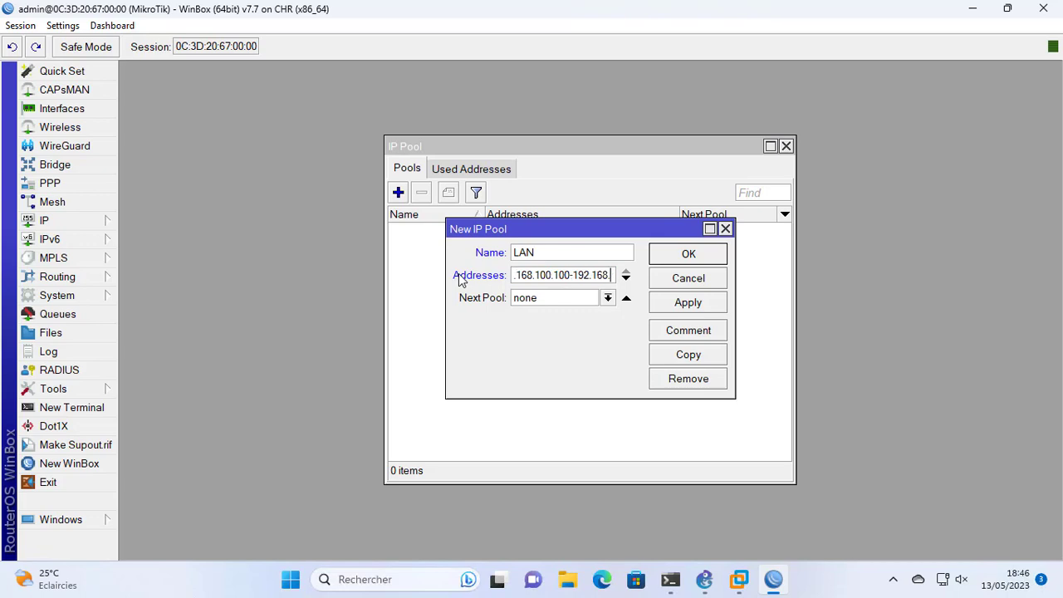
type("100.120")
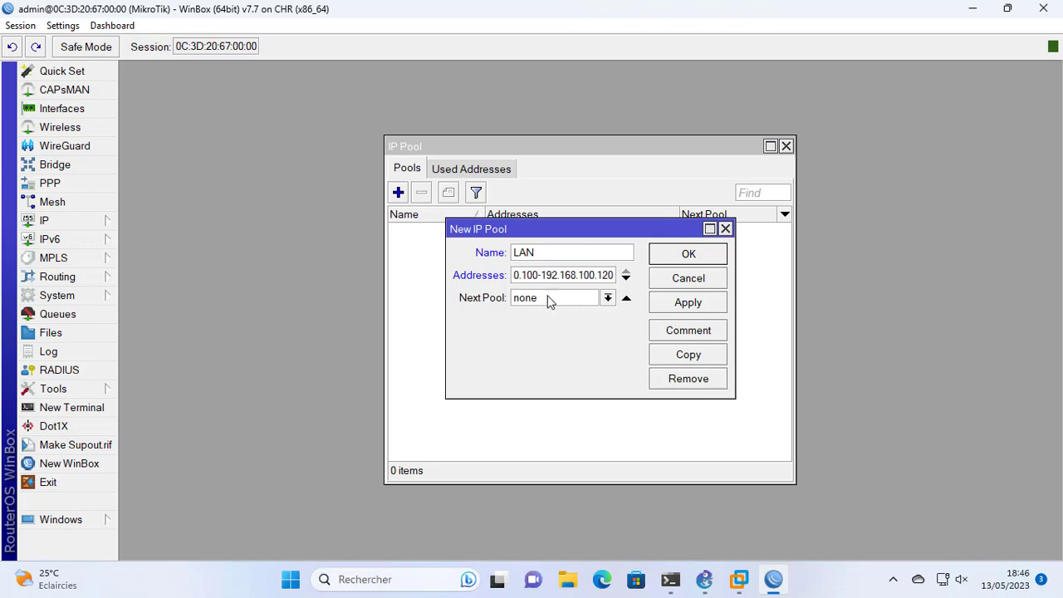
left_click(669, 307)
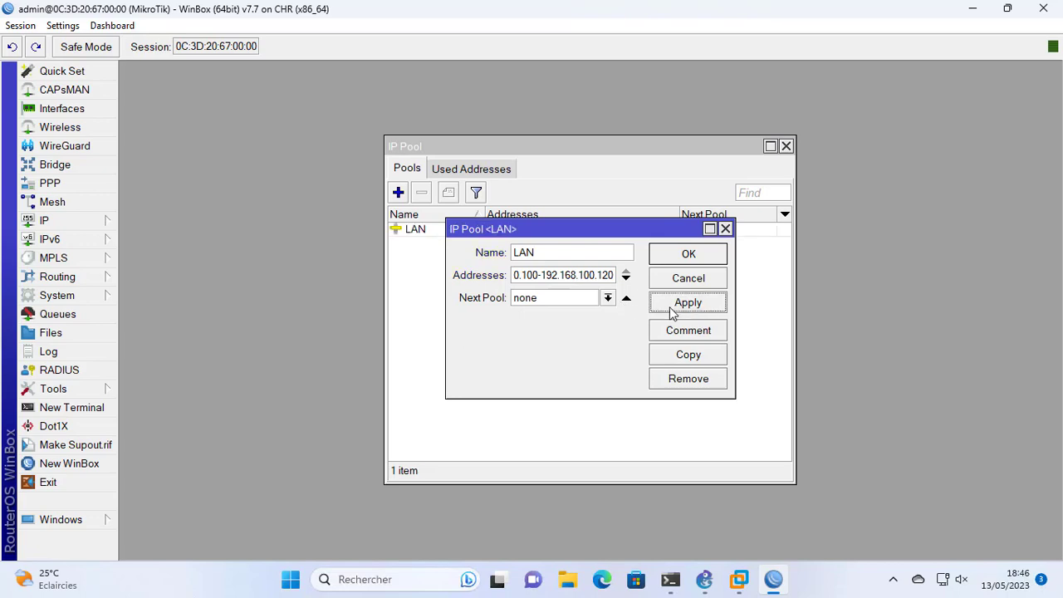
left_click(705, 260)
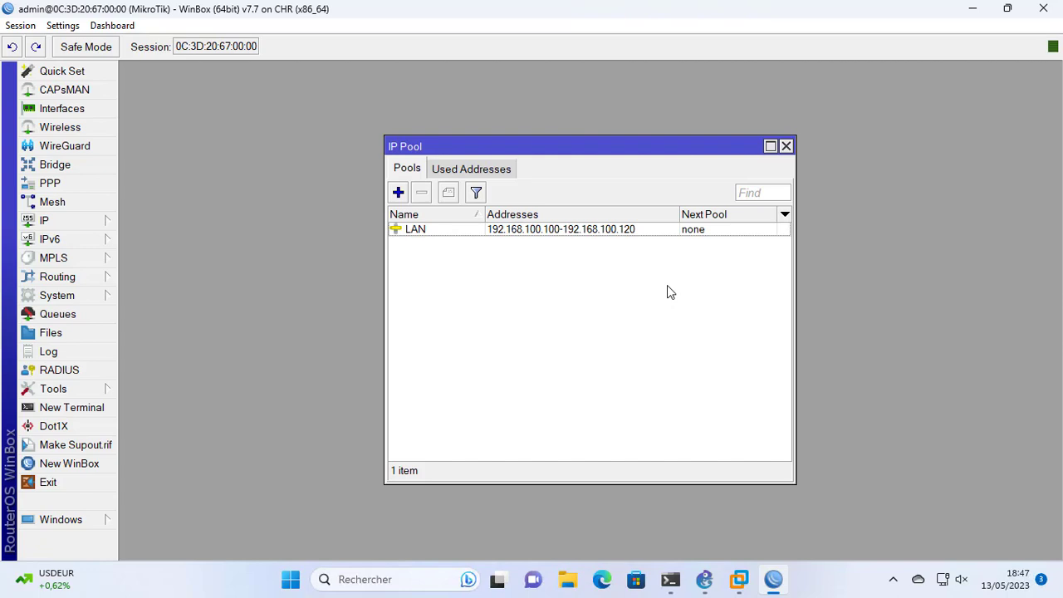
Create a second IP pool named LAN2 with the address range 192.168.100.121-192.168.100.150.
left_click(398, 192)
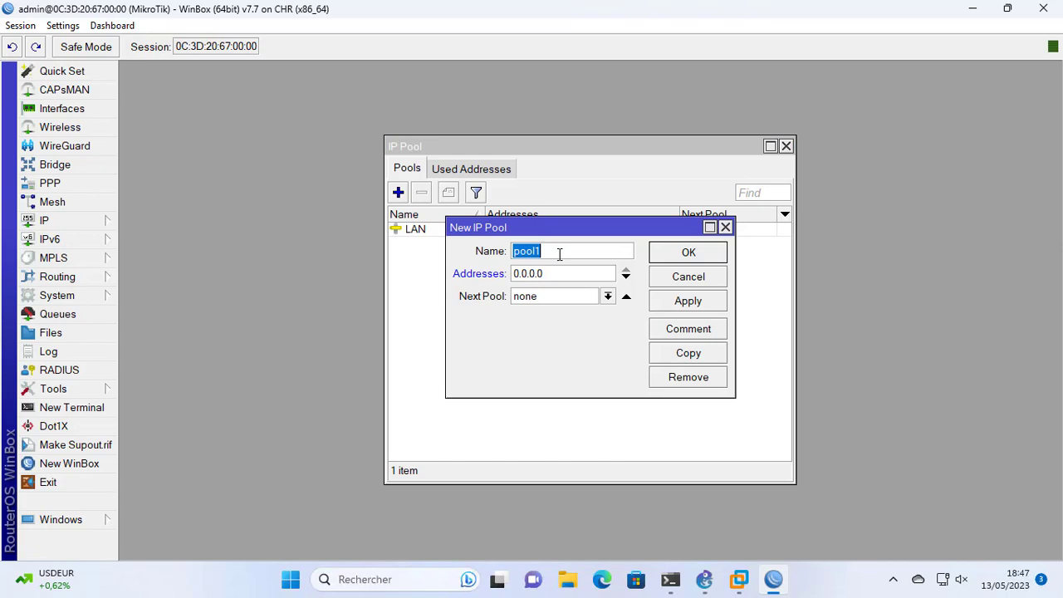
type("LAN")
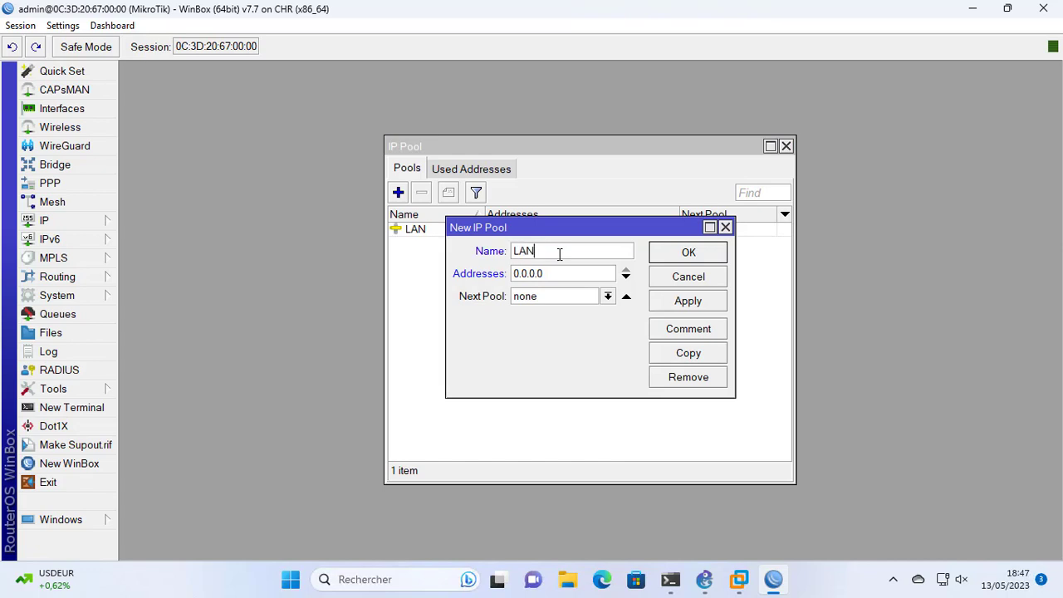
type("2")
left_click_drag(582, 231, 583, 256)
left_click_drag(553, 298, 510, 300)
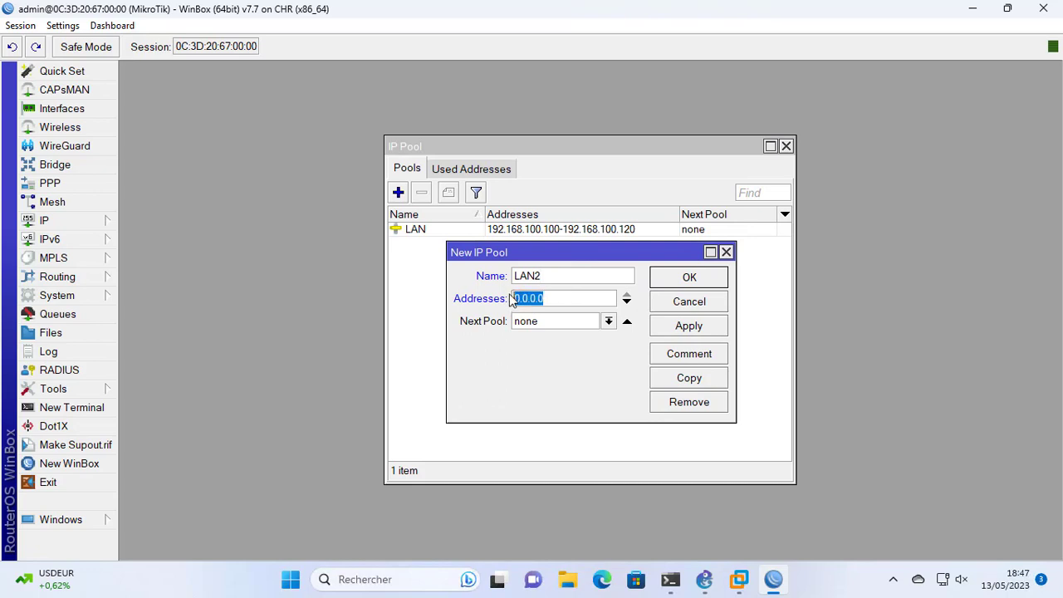
type("192.168")
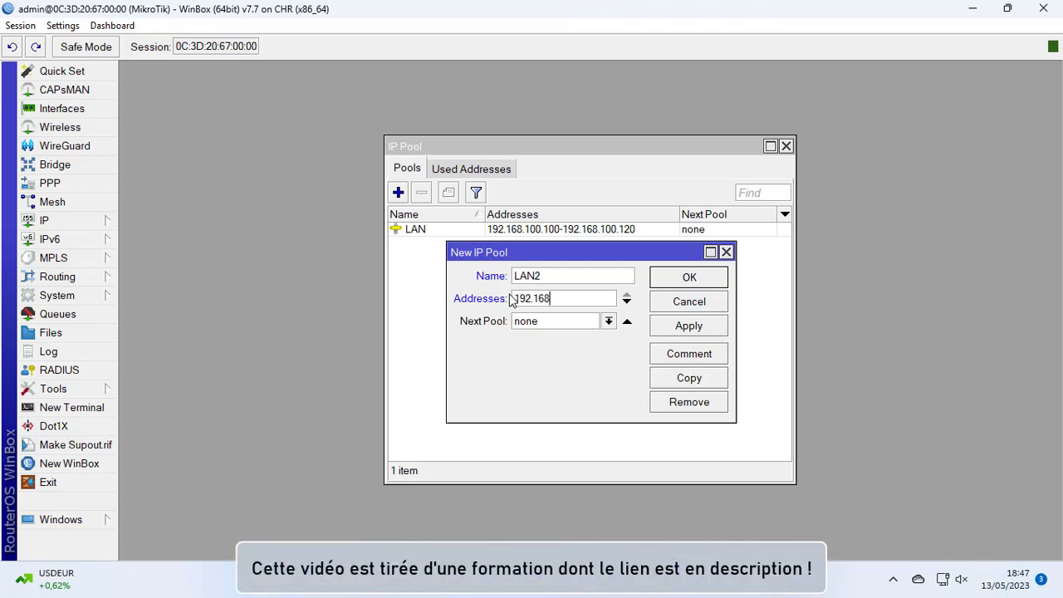
type(".100.121-192.168.100")
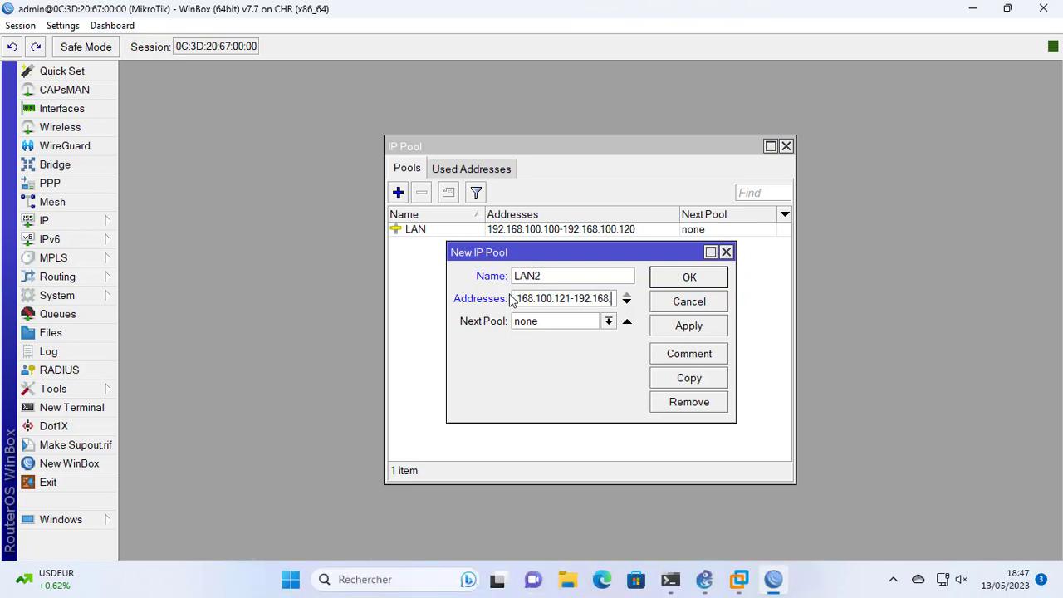
type(".150")
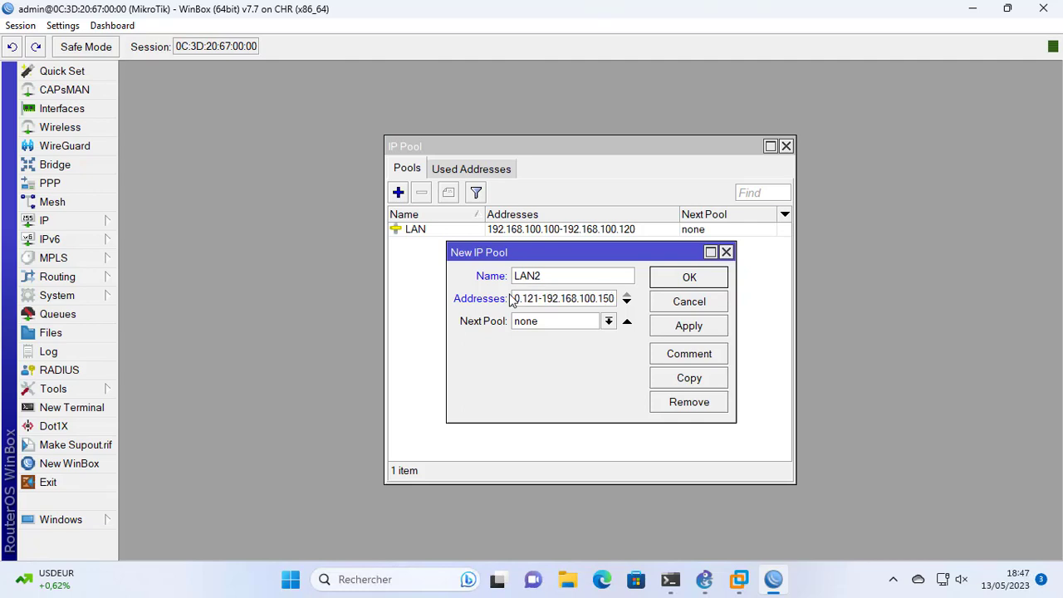
left_click(681, 329)
left_click(694, 279)
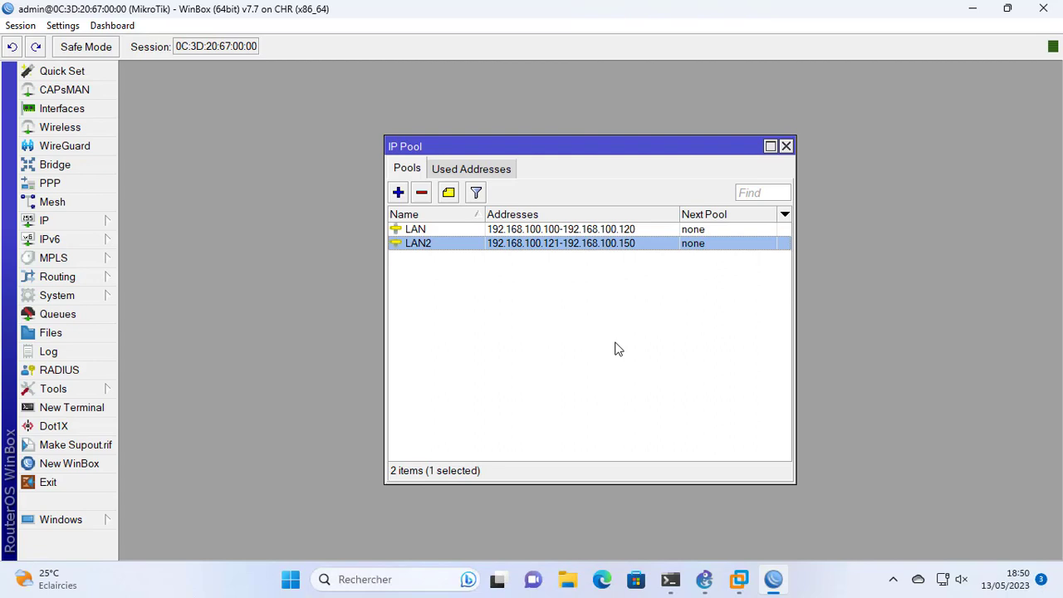
Set LAN2 as the next pool of the LAN address pool, apply the change and close the pool list.
left_click(589, 232)
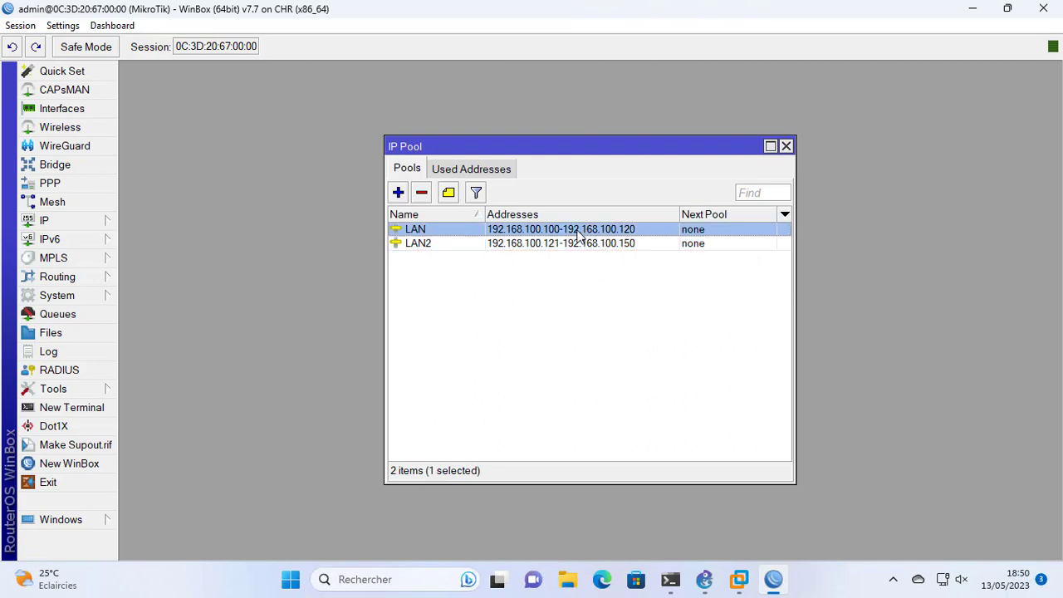
double_click(578, 234)
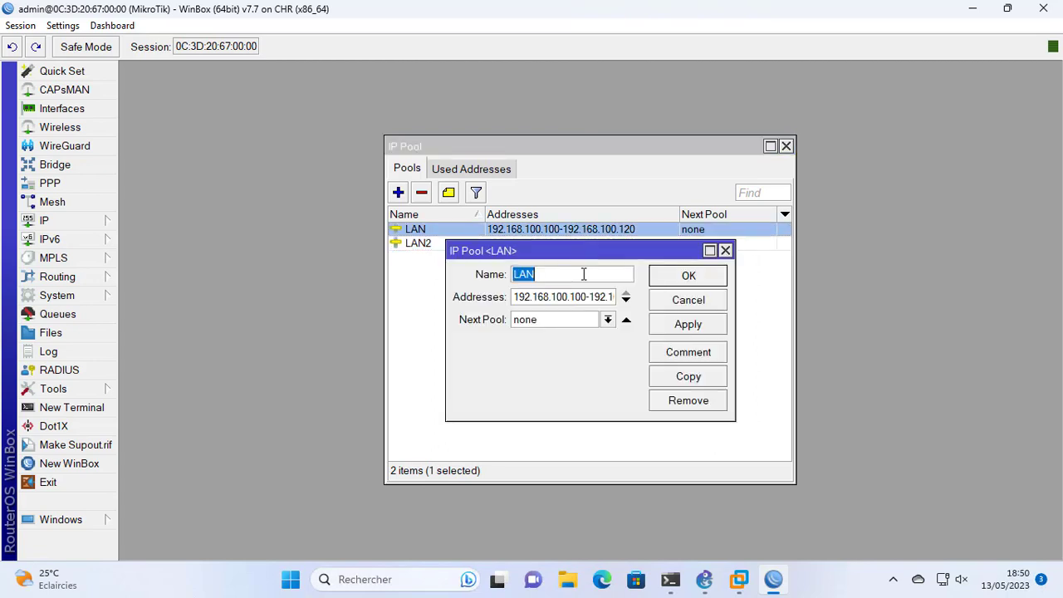
left_click(581, 320)
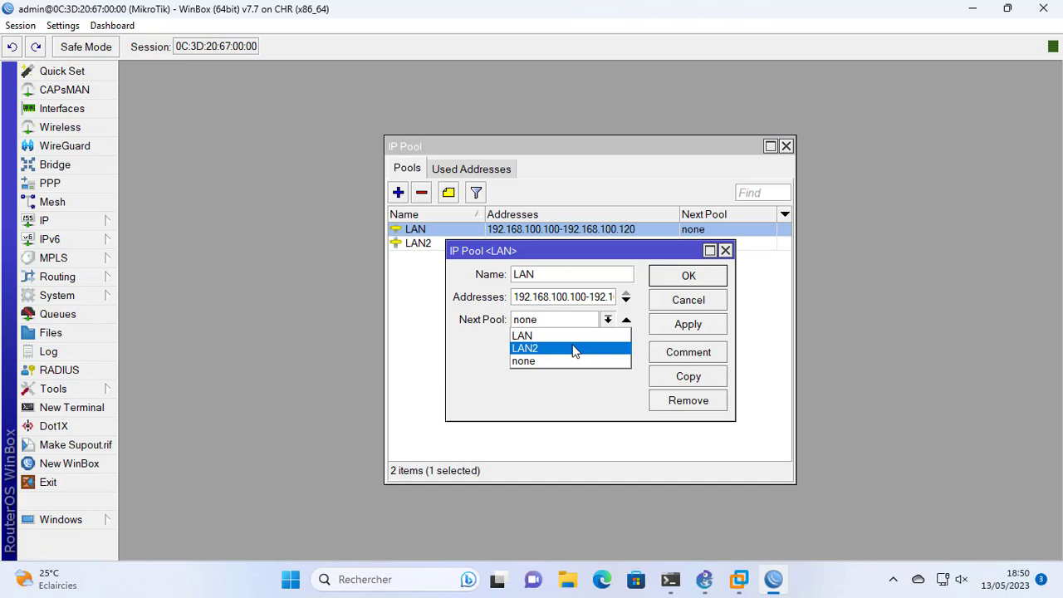
left_click(573, 348)
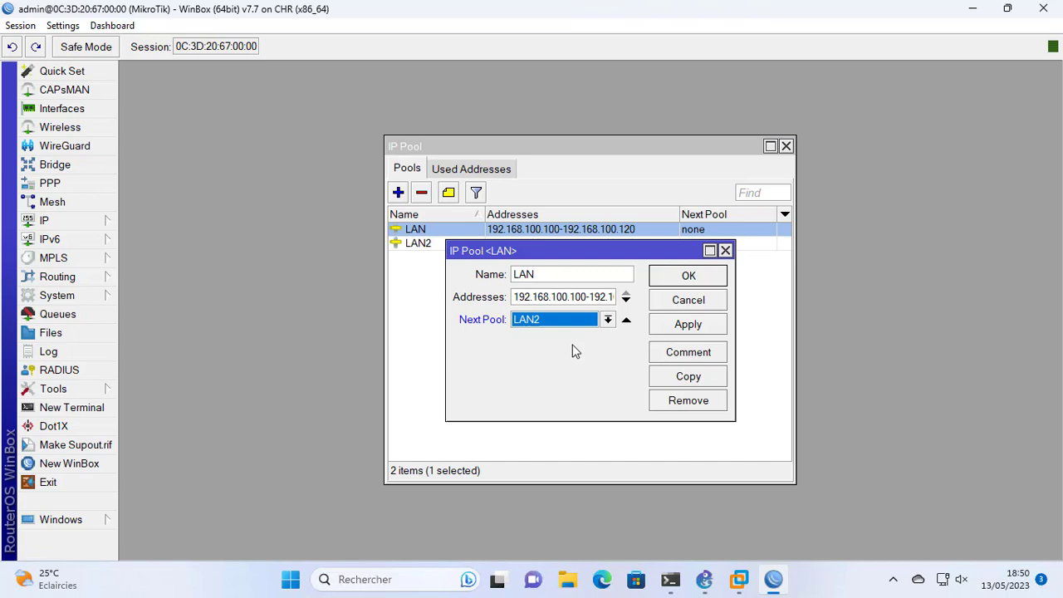
left_click(696, 327)
left_click(697, 281)
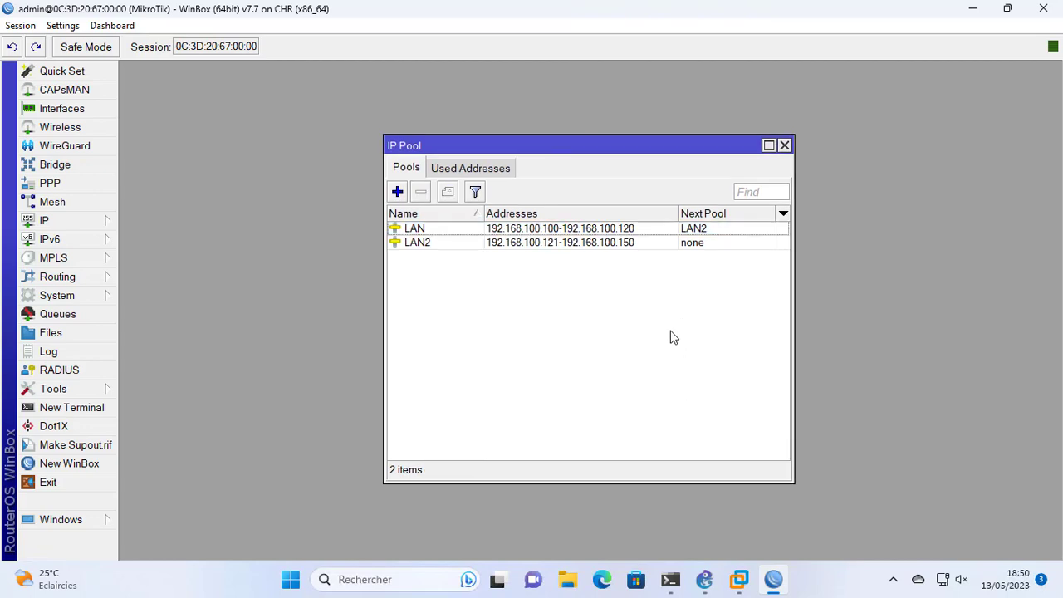
left_click(784, 146)
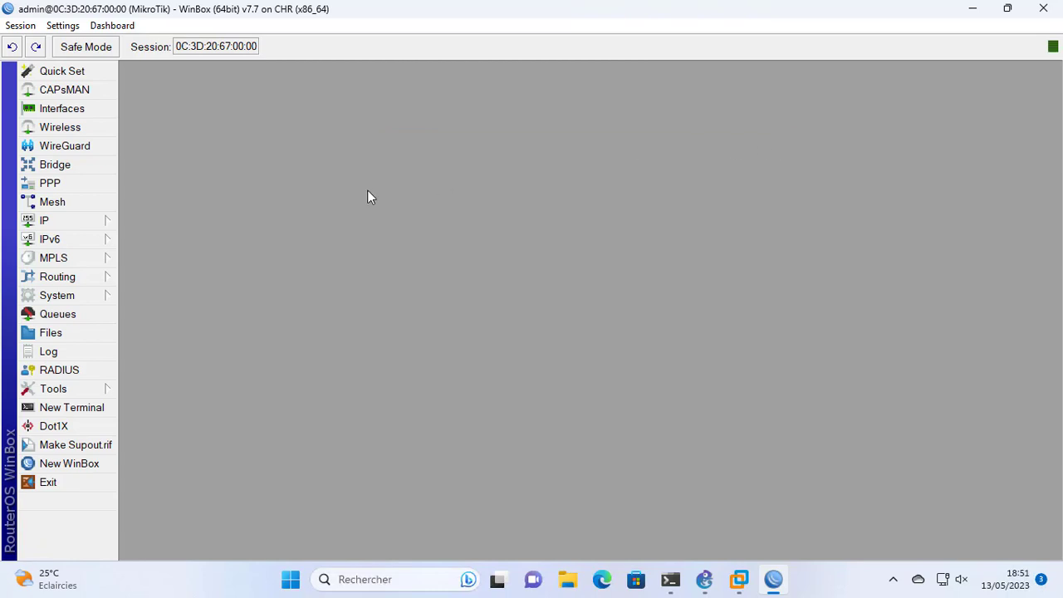
Create a DHCP server named LAN on interface ether2, using the LAN address pool.
left_click(98, 226)
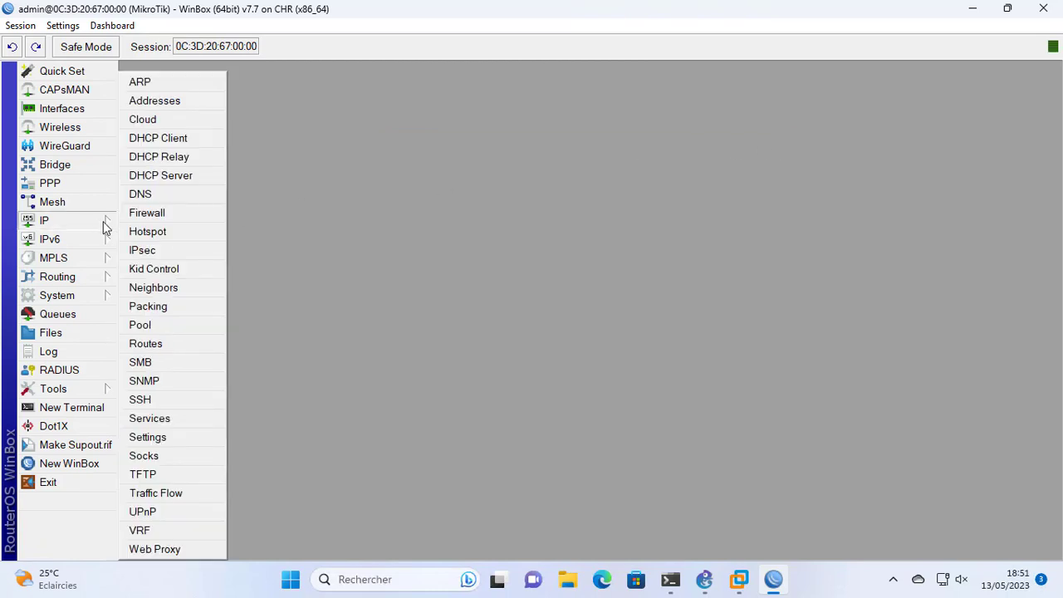
left_click(209, 176)
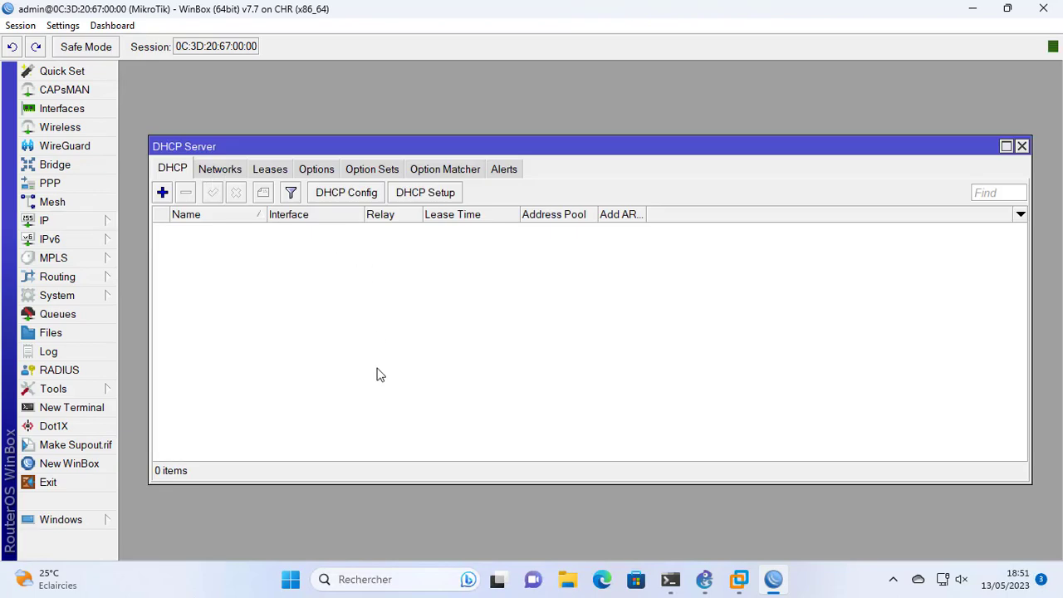
left_click(162, 193)
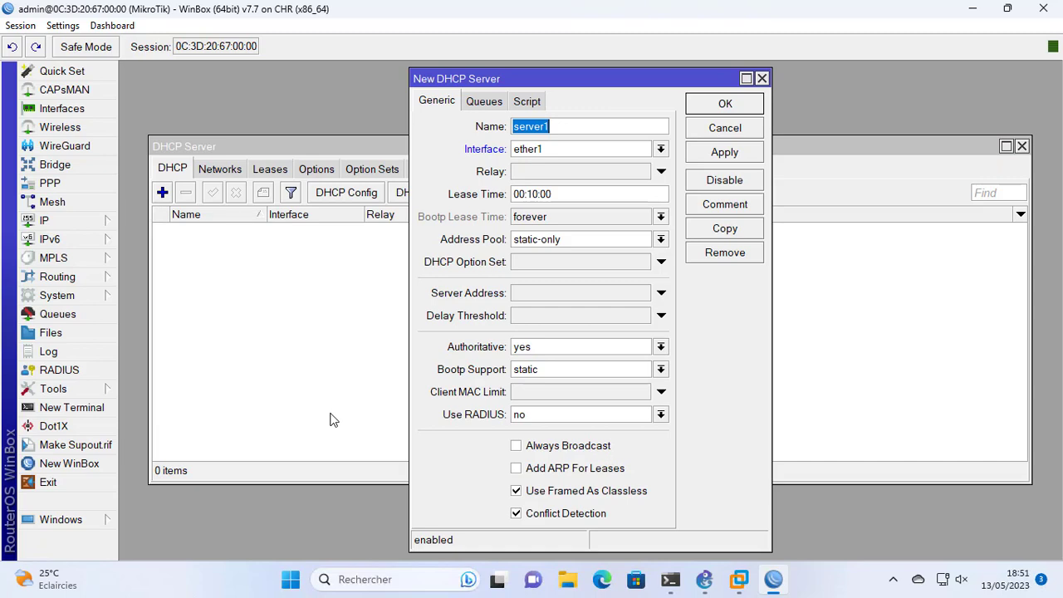
type("LAN")
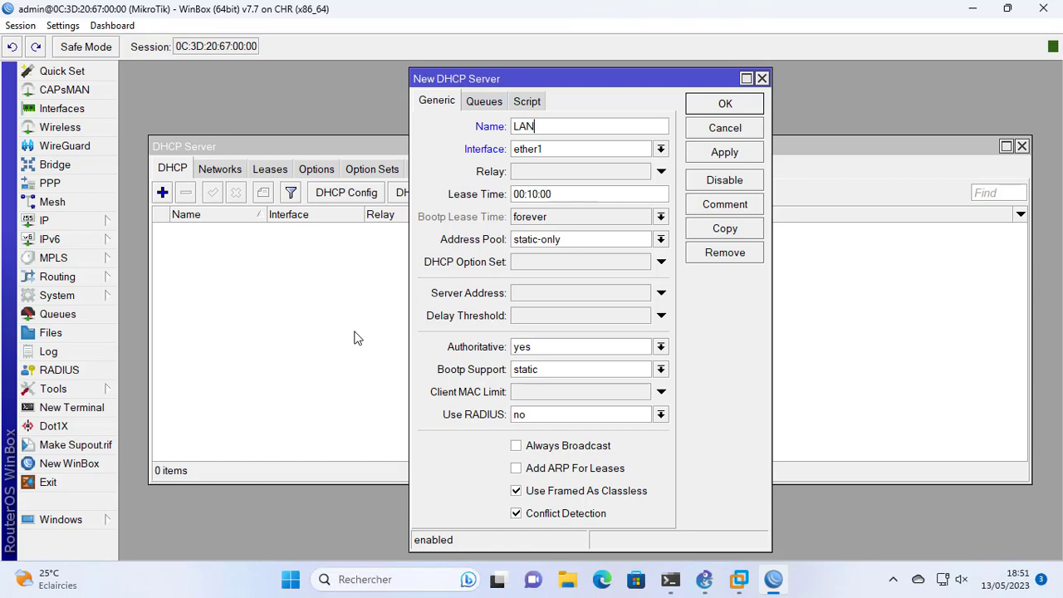
left_click(663, 150)
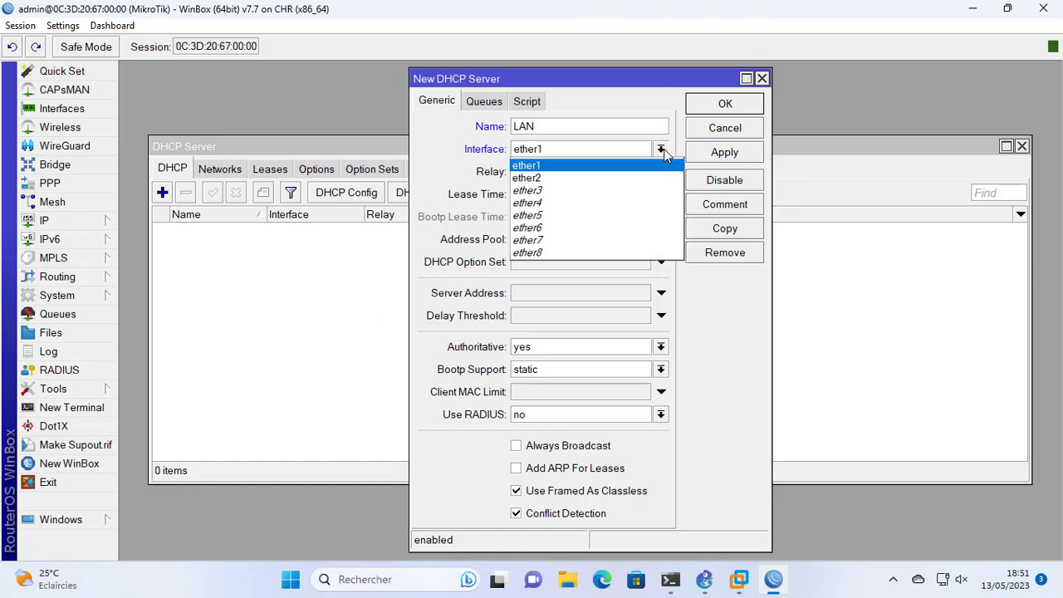
left_click(618, 180)
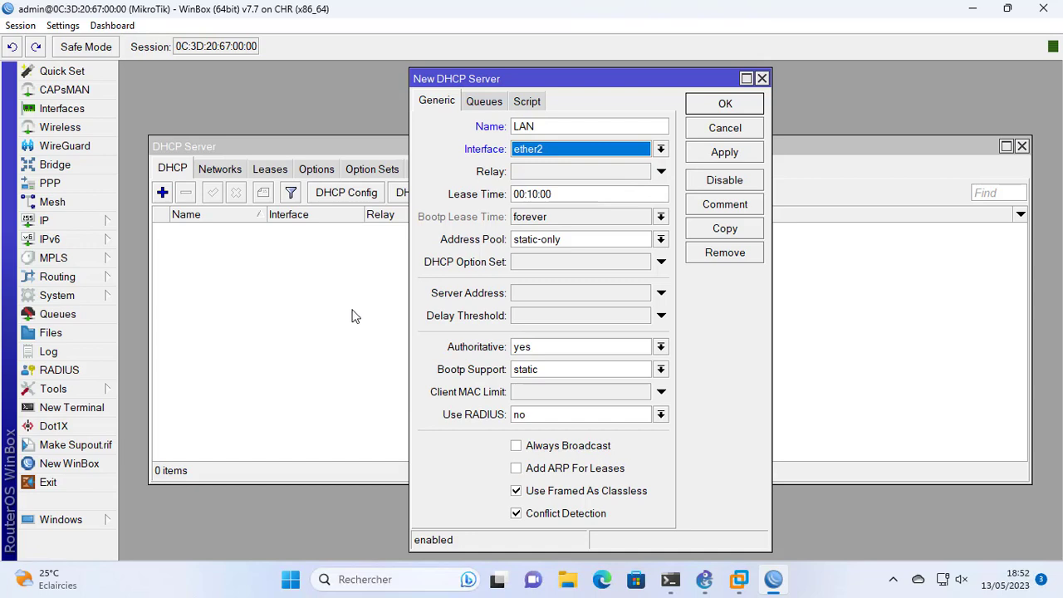
left_click(660, 239)
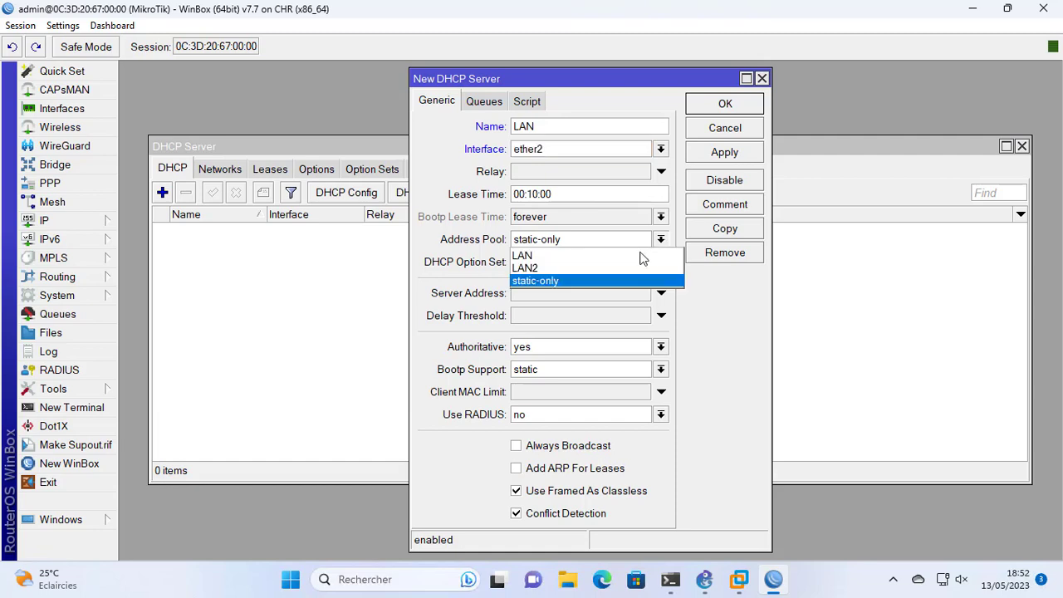
left_click(599, 254)
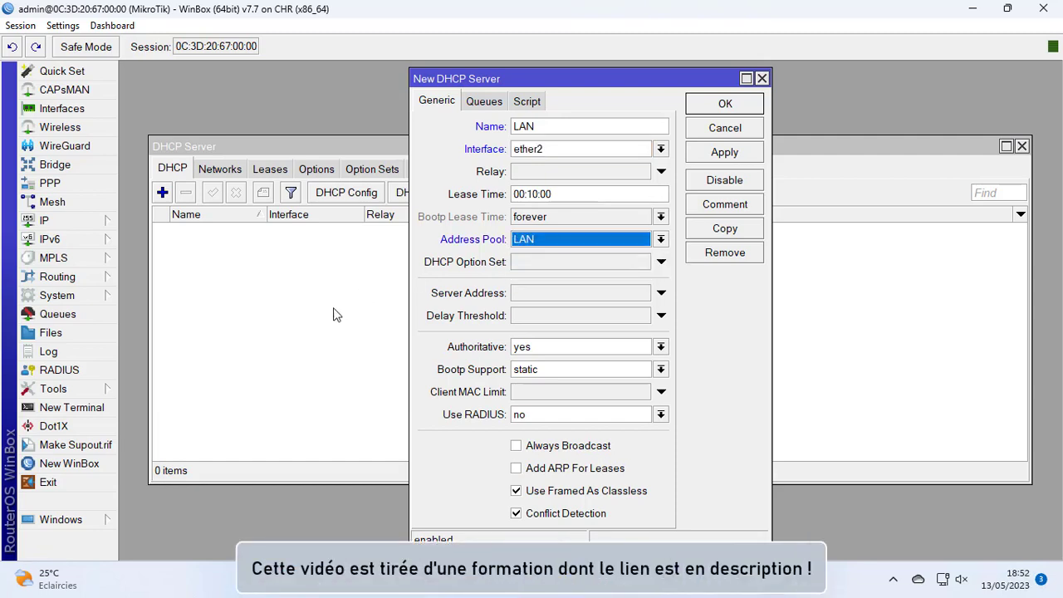
left_click(738, 160)
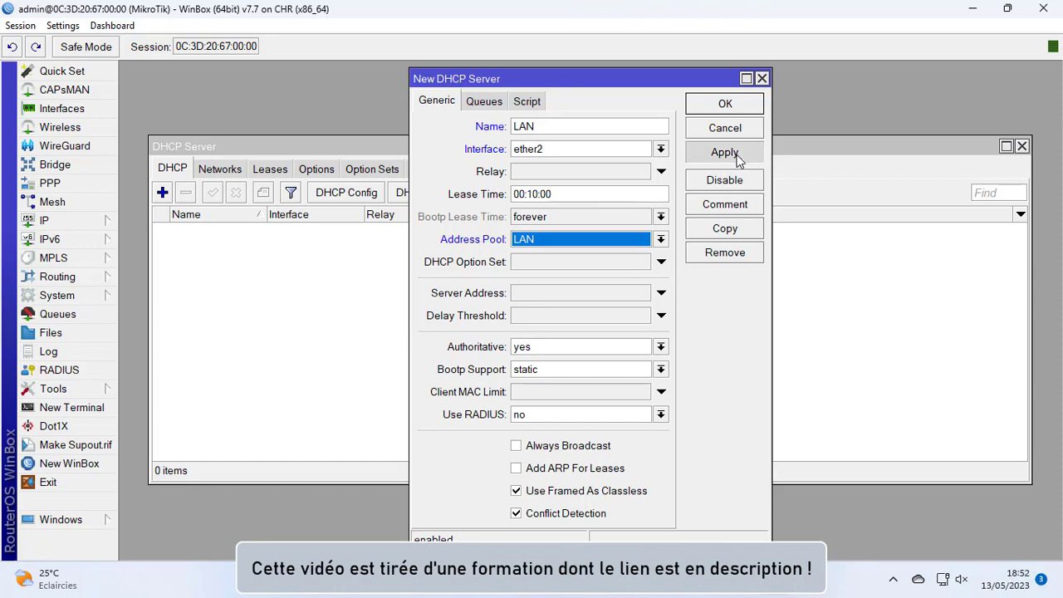
left_click(742, 107)
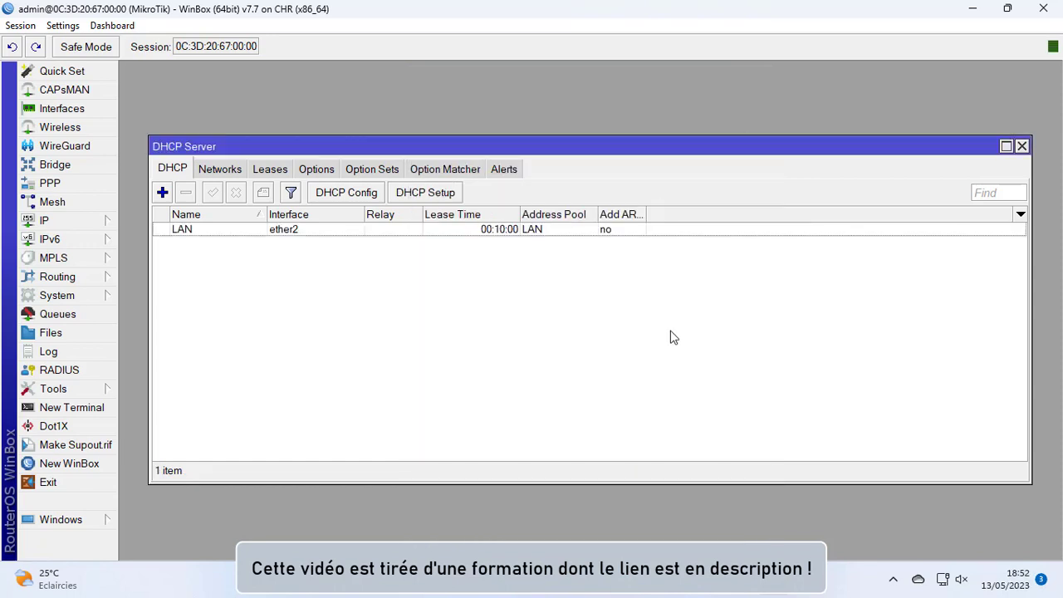
Add a DHCP network for 192.168.100.0/24 with gateway 192.168.100.1 and DNS servers 8.8.8.8 and 8.8.4.4.
left_click(234, 171)
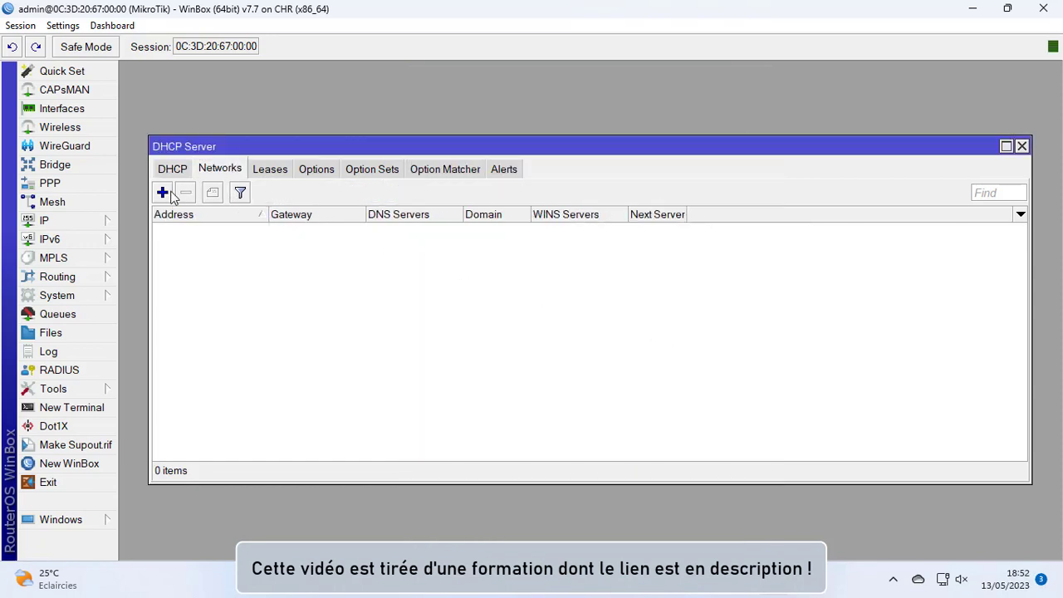
left_click(164, 195)
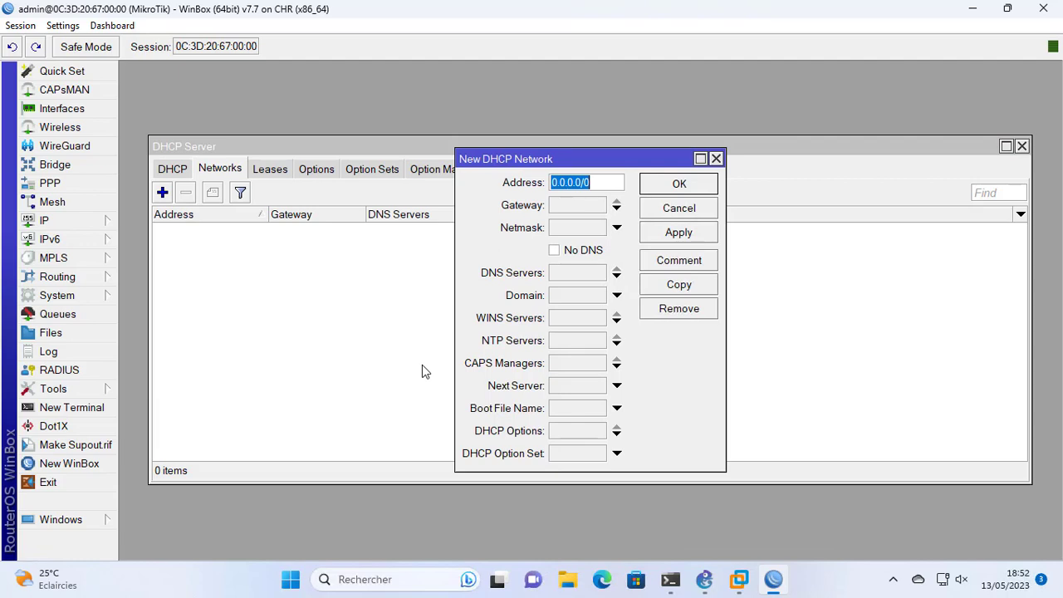
type("1")
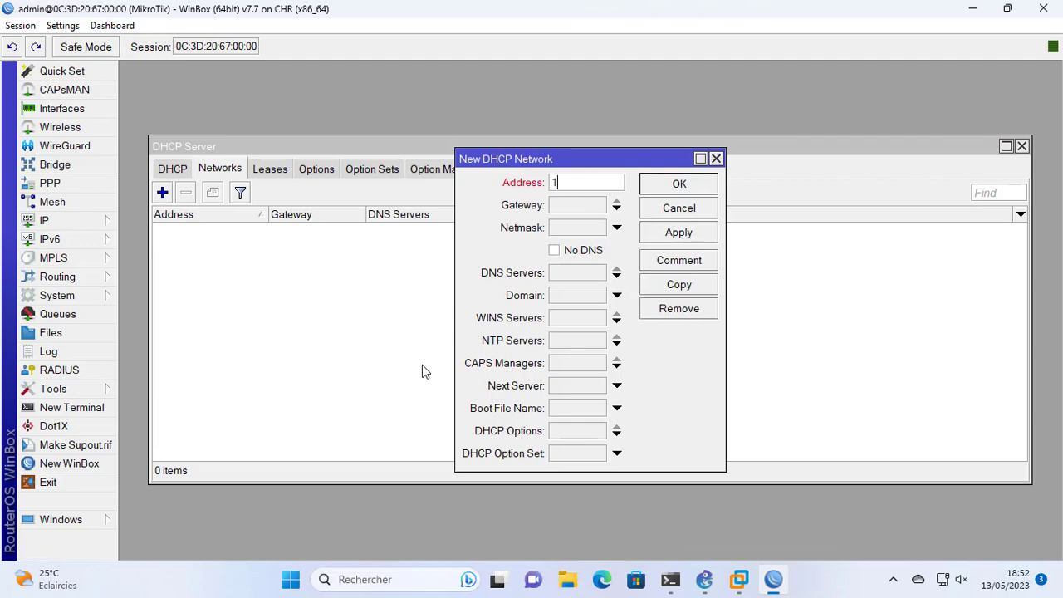
type("92.168.100.0/24")
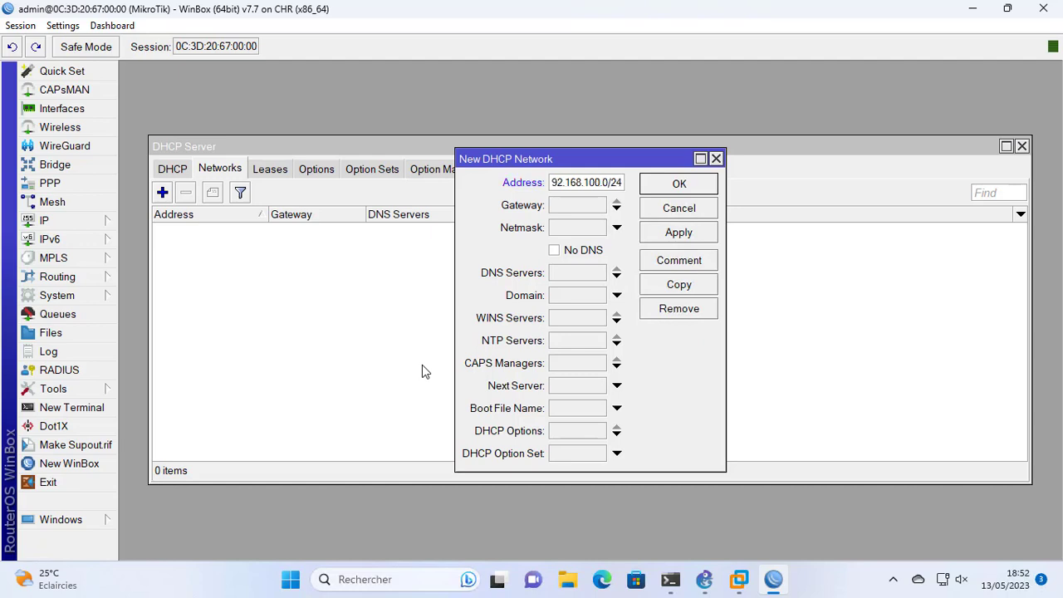
left_click(588, 207)
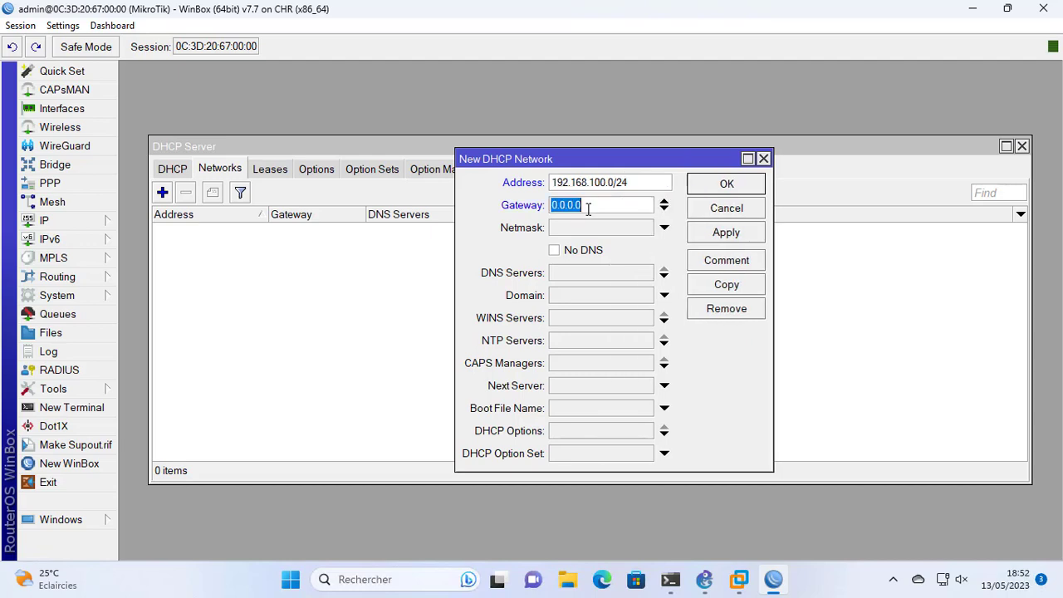
type("192.168.100.1")
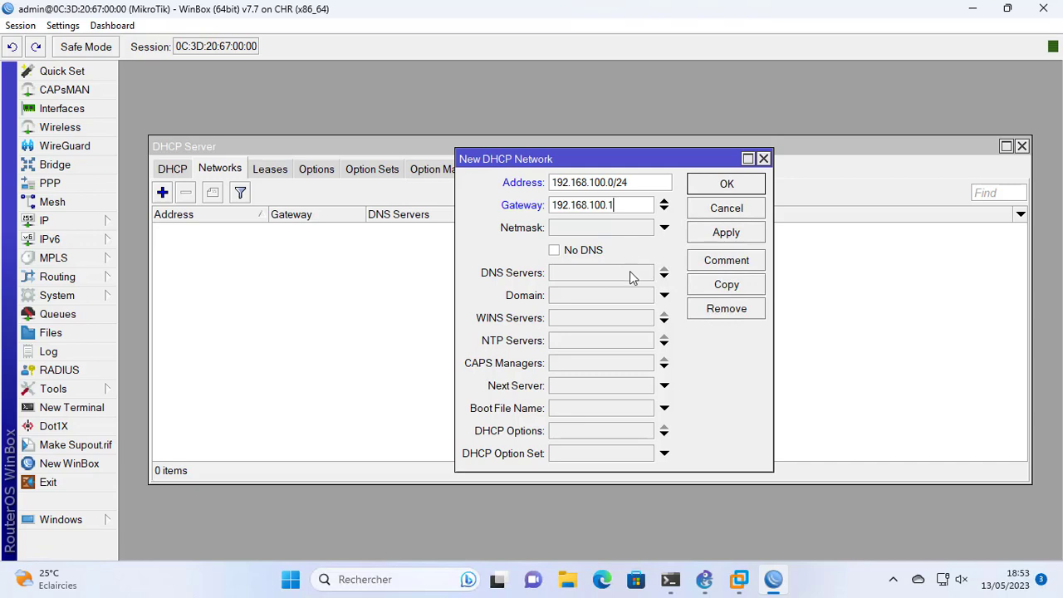
left_click(629, 276)
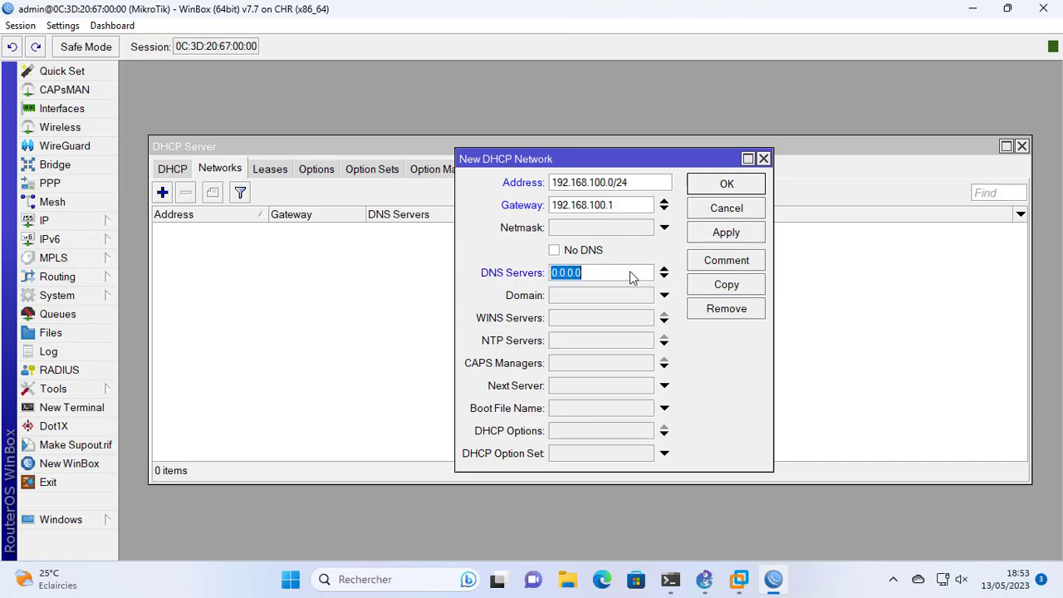
type("8.8.8.8")
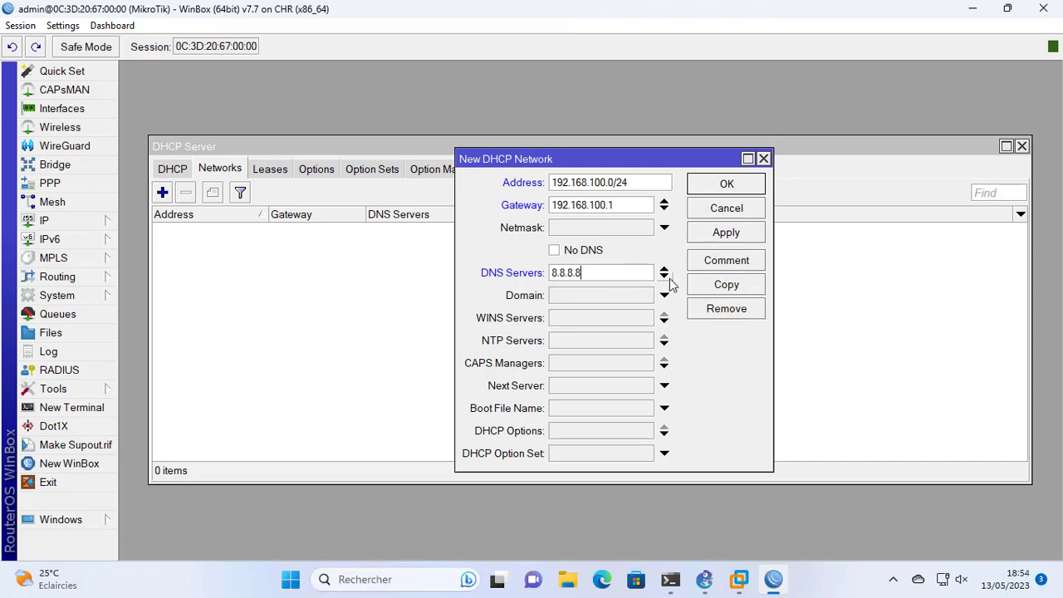
left_click(664, 276)
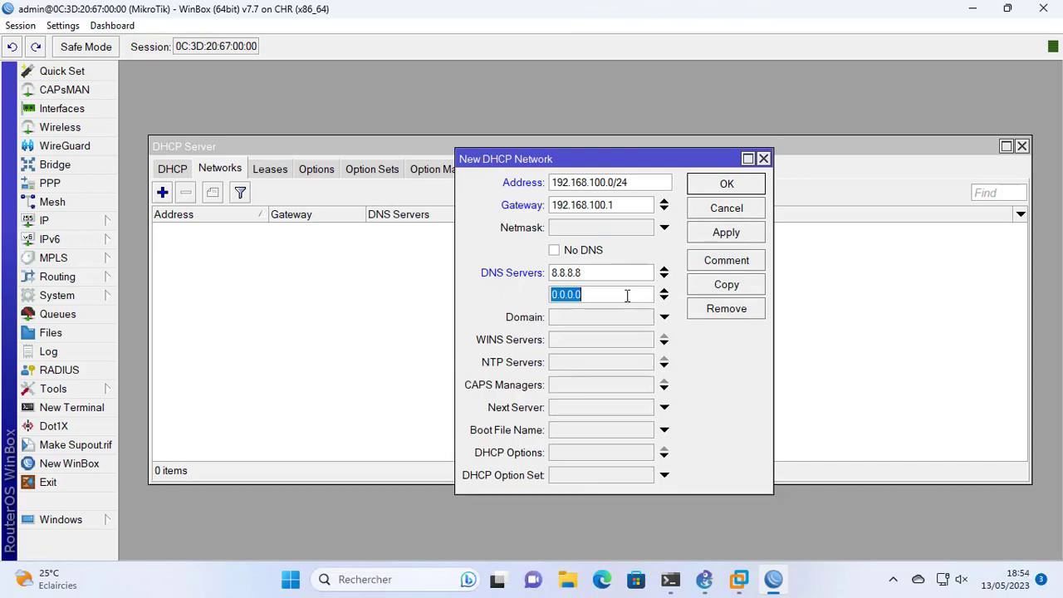
type("8.8.4.4")
left_click(735, 240)
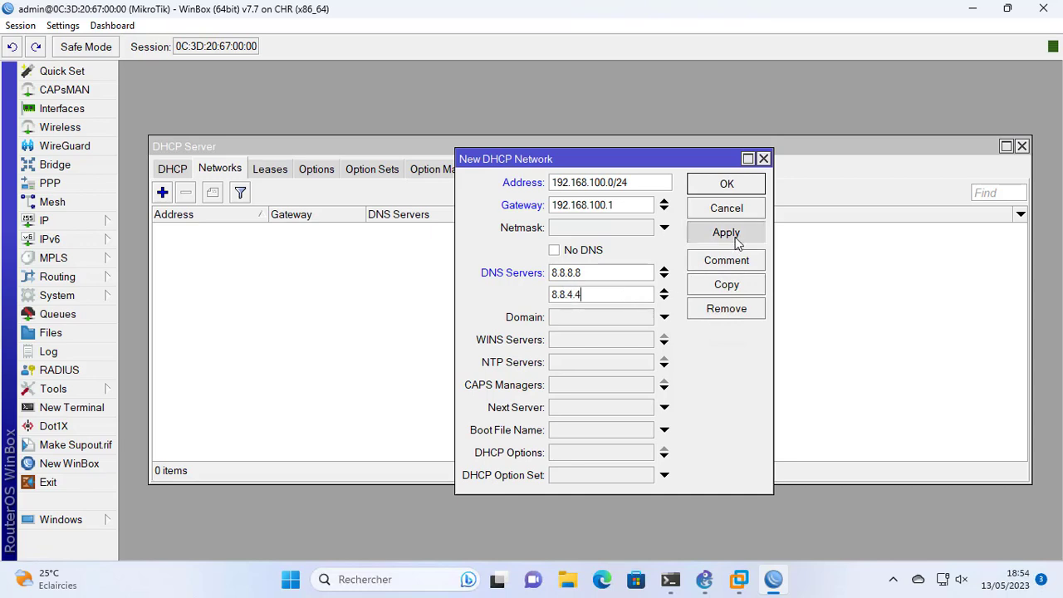
left_click(739, 181)
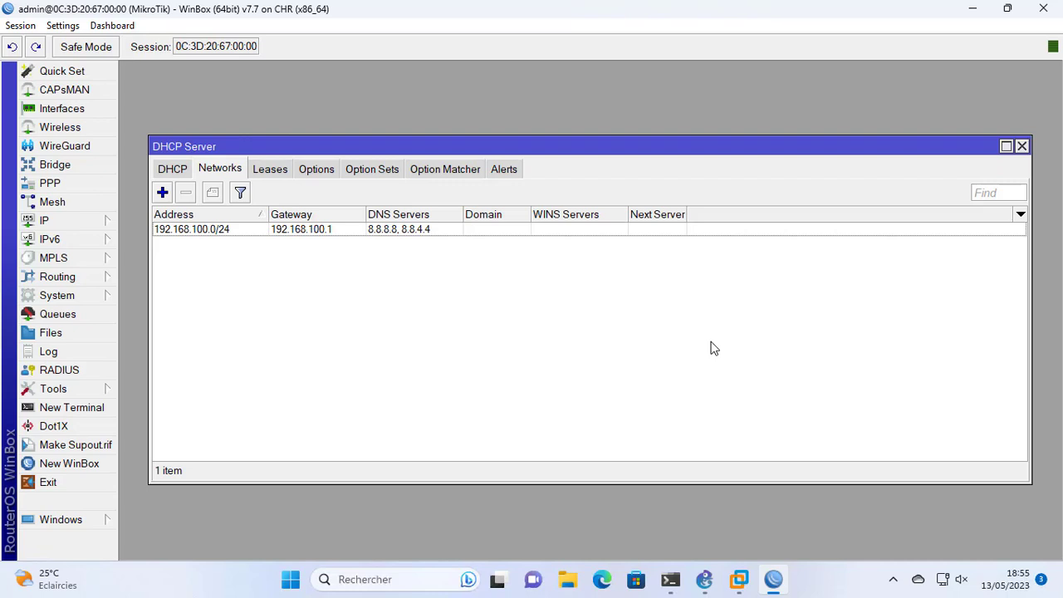
Switch to GNS3, open PC1's console and request a DHCP lease with the command dhcp -d.
left_click(703, 581)
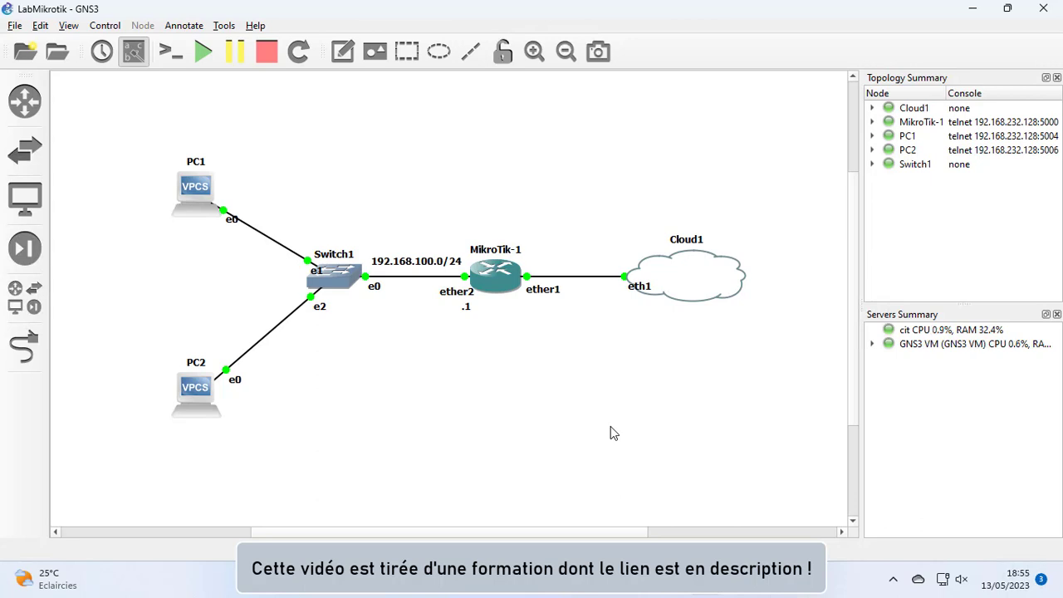
double_click(196, 187)
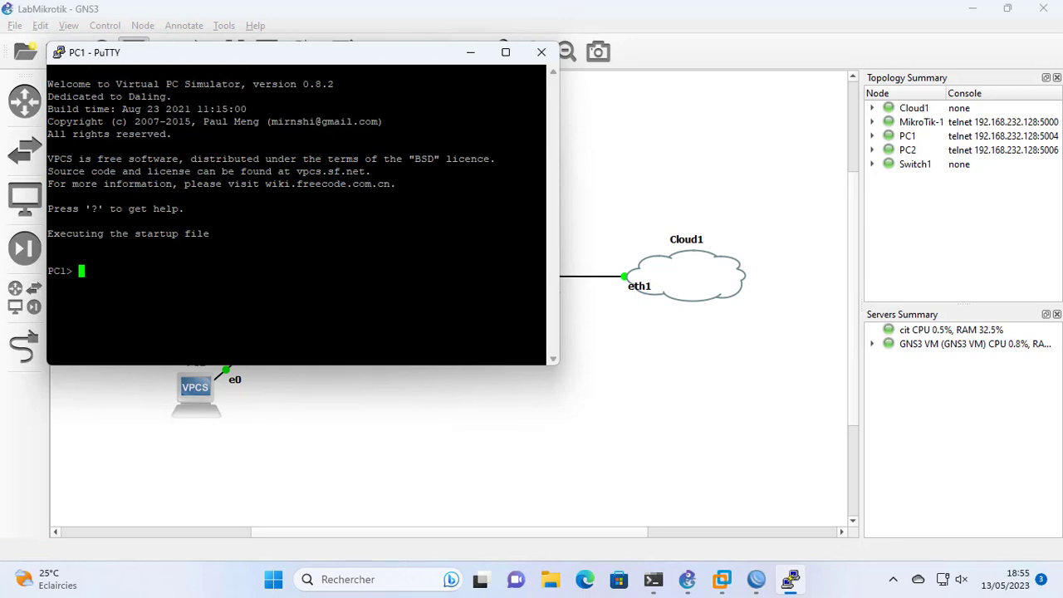
type("dhcp -d")
key("Return")
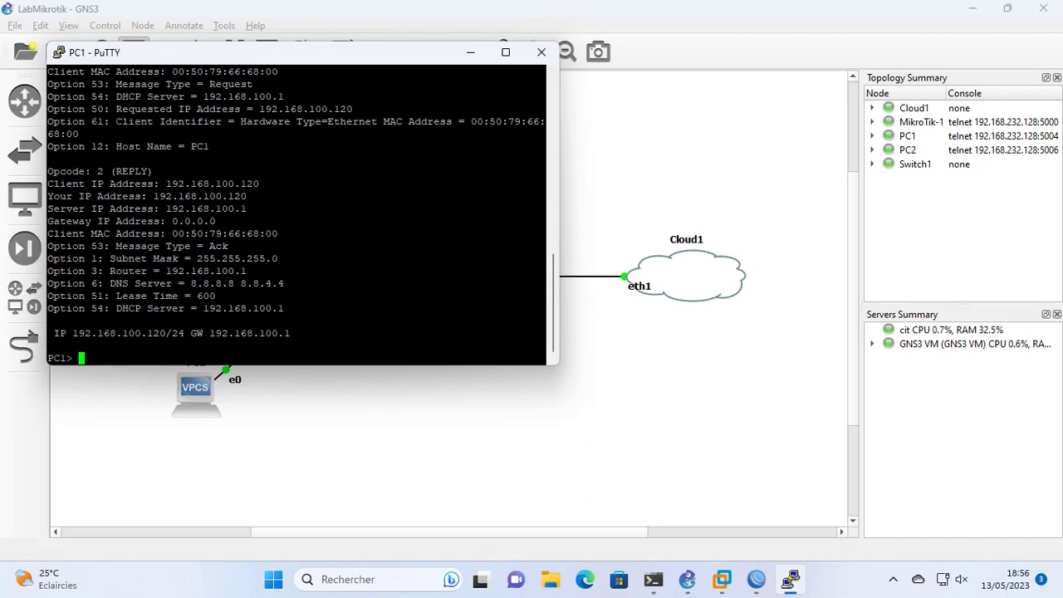
Display PC1's IP configuration with sh ip, ping the gateway 192.168.100.1, and minimize the console.
type("sh ip")
key("Return")
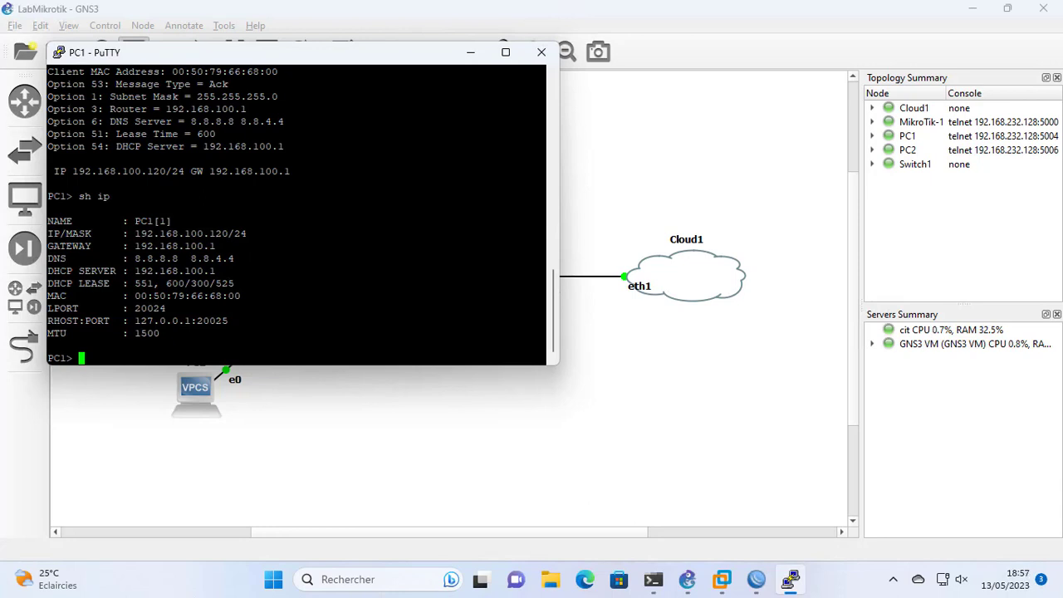
type("ping 192.168")
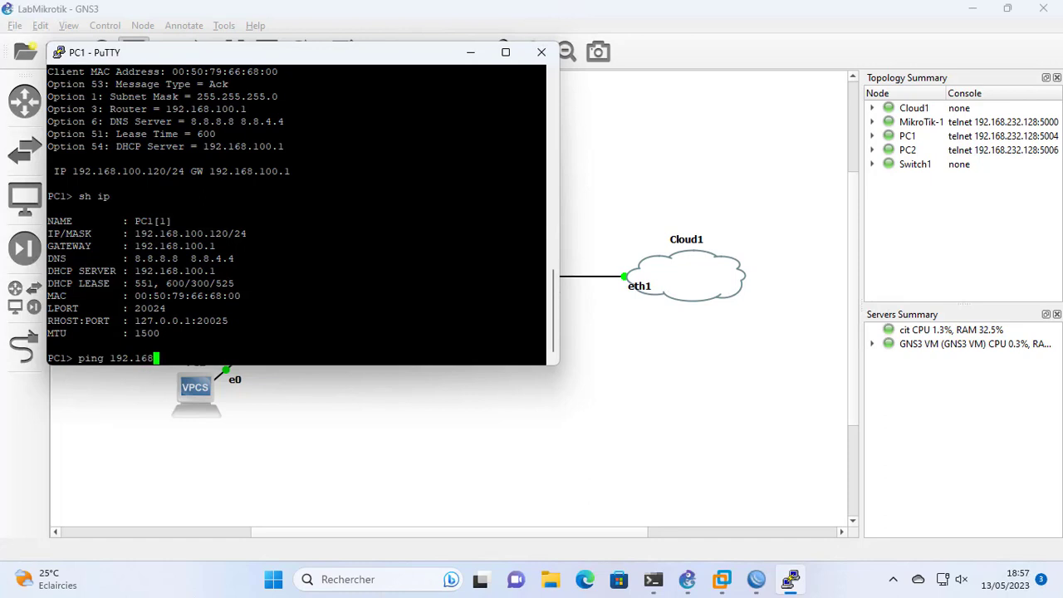
type(".100.1")
key("Return")
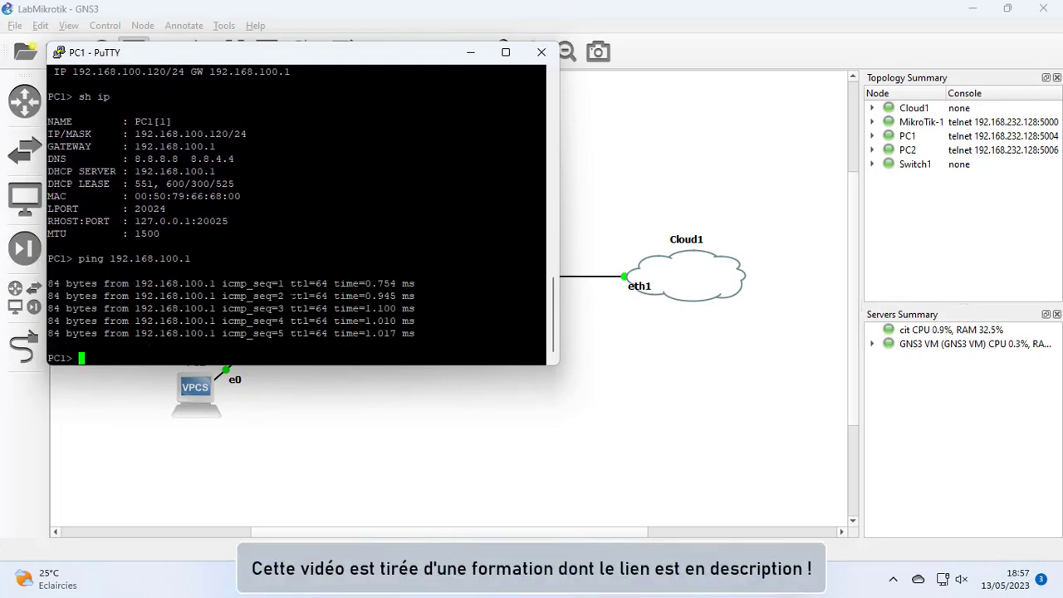
key("Return")
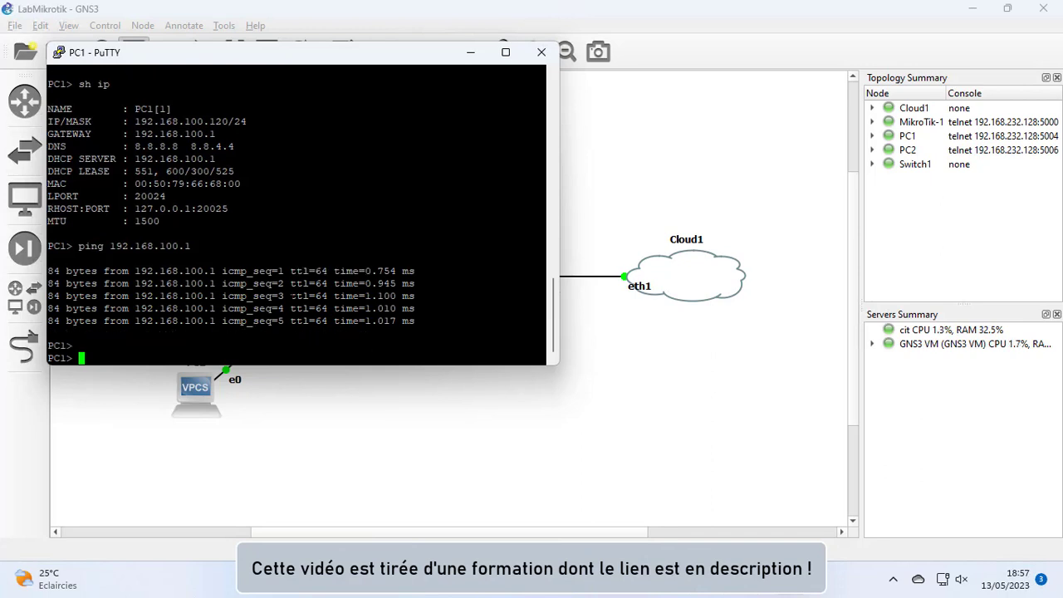
left_click(470, 53)
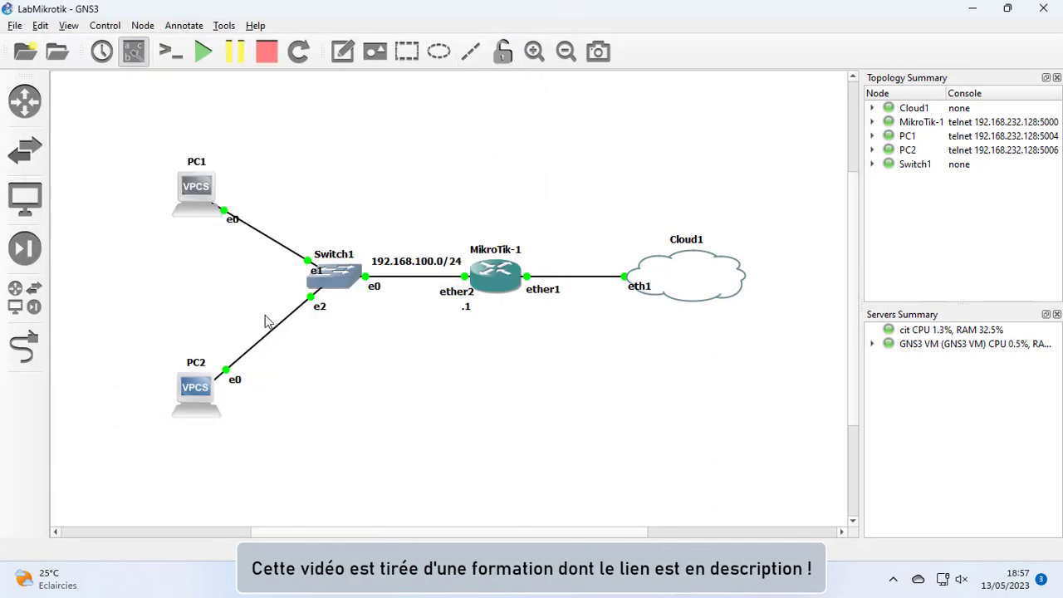
Open PC2's console and request a DHCP lease with the command dhcp -d.
double_click(197, 394)
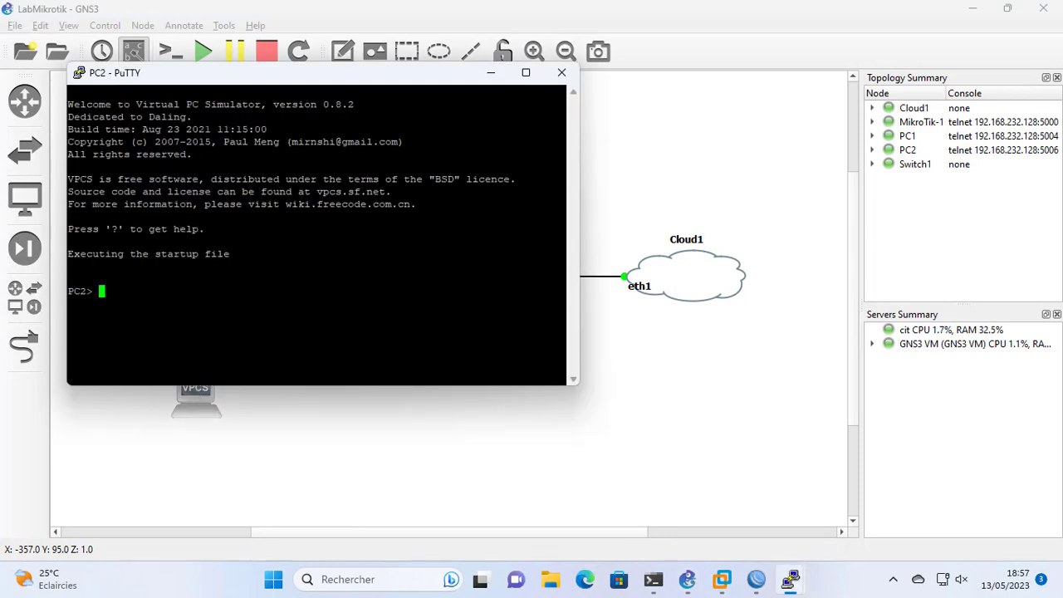
type("dhcp ")
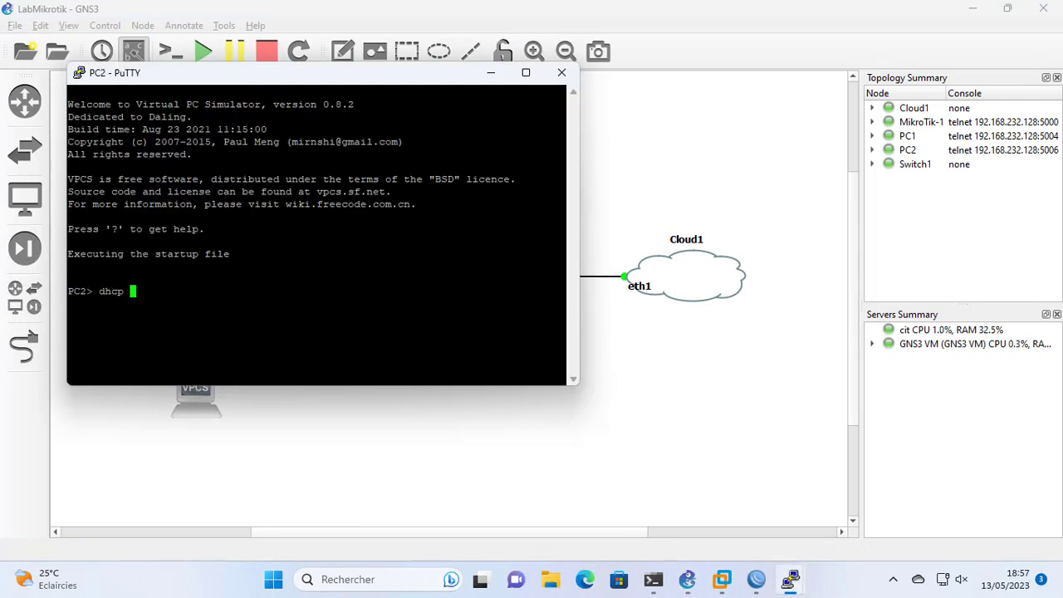
type("-d")
key("Return")
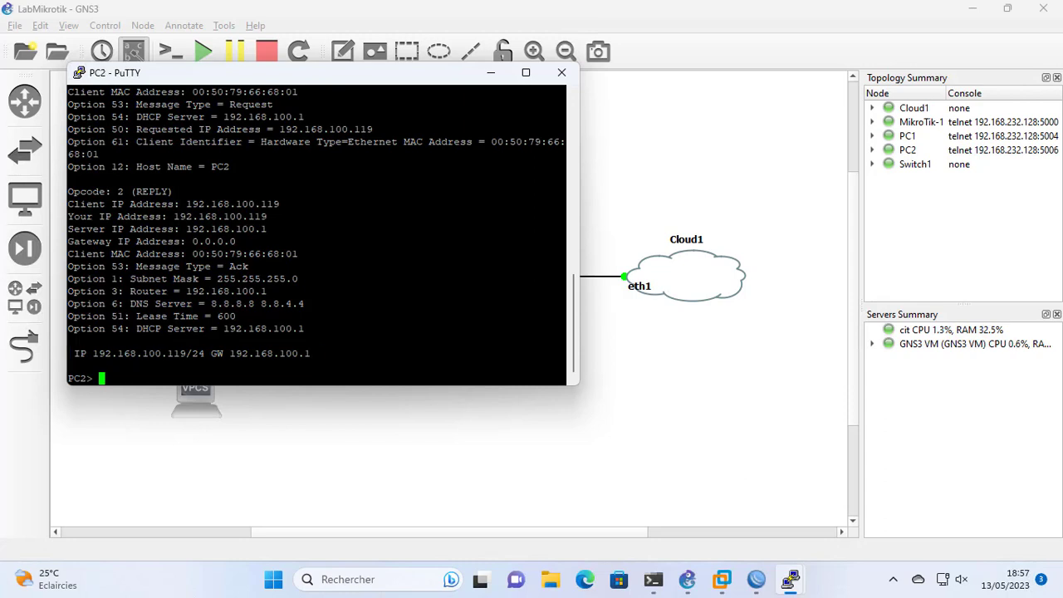
Display PC2's IP configuration with sh ip and ping the gateway 192.168.100.1.
type("sh ip")
key("Return")
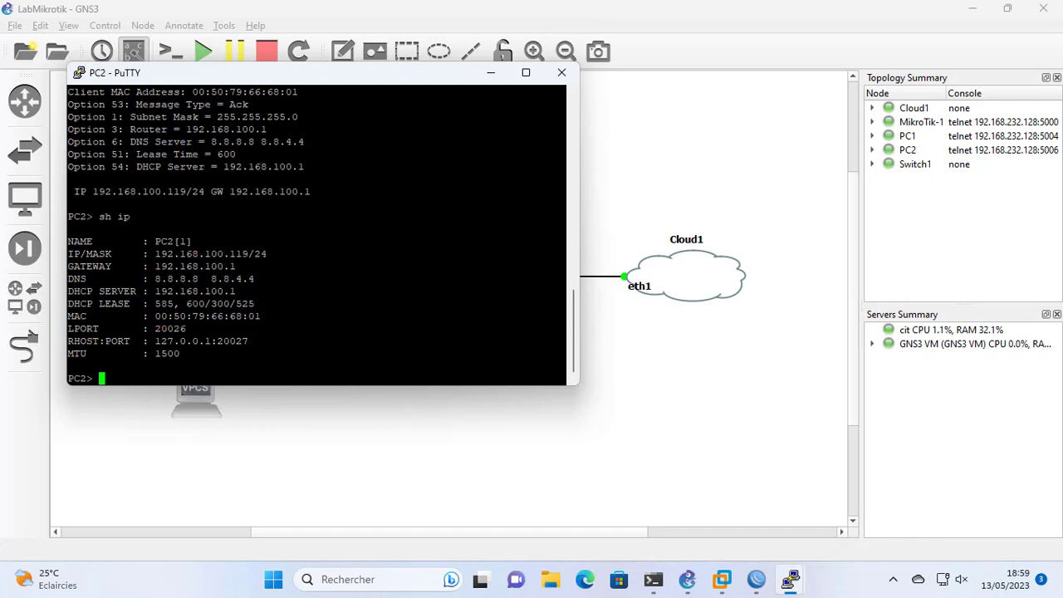
type("ping 192.168.100.")
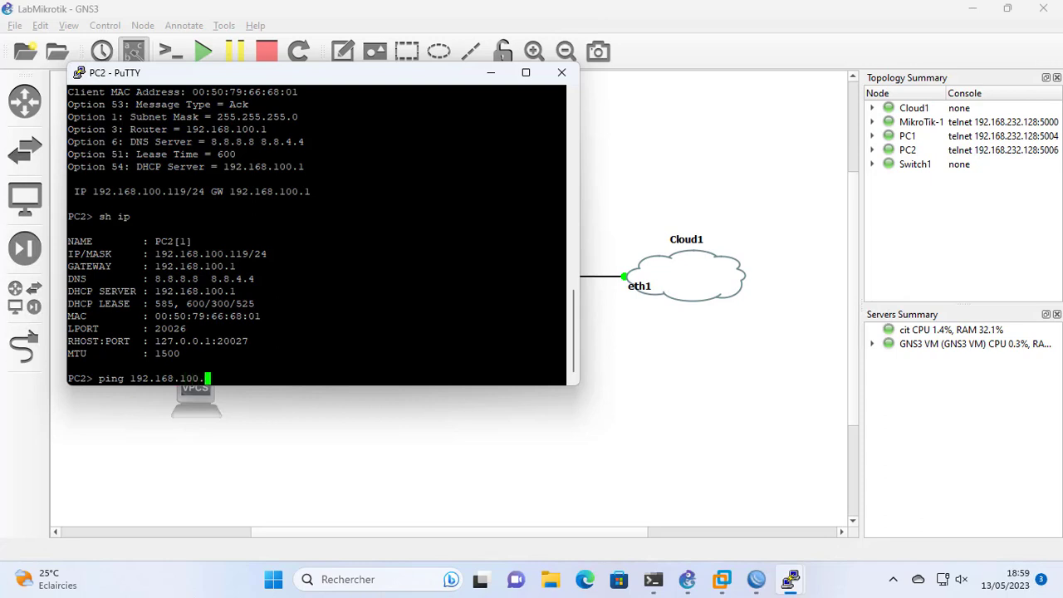
type("1")
key("Return")
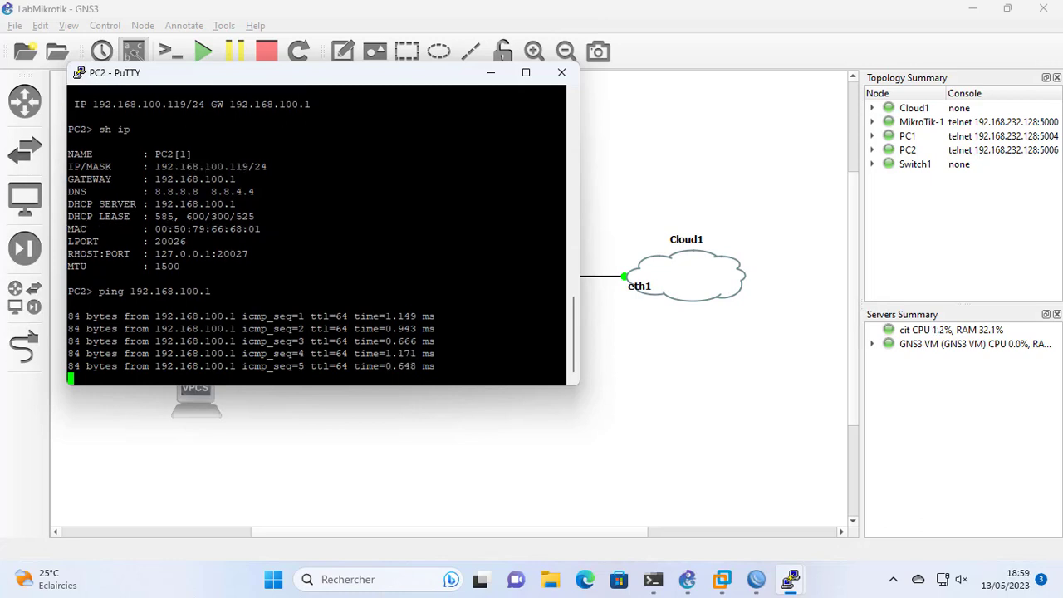
key("Return")
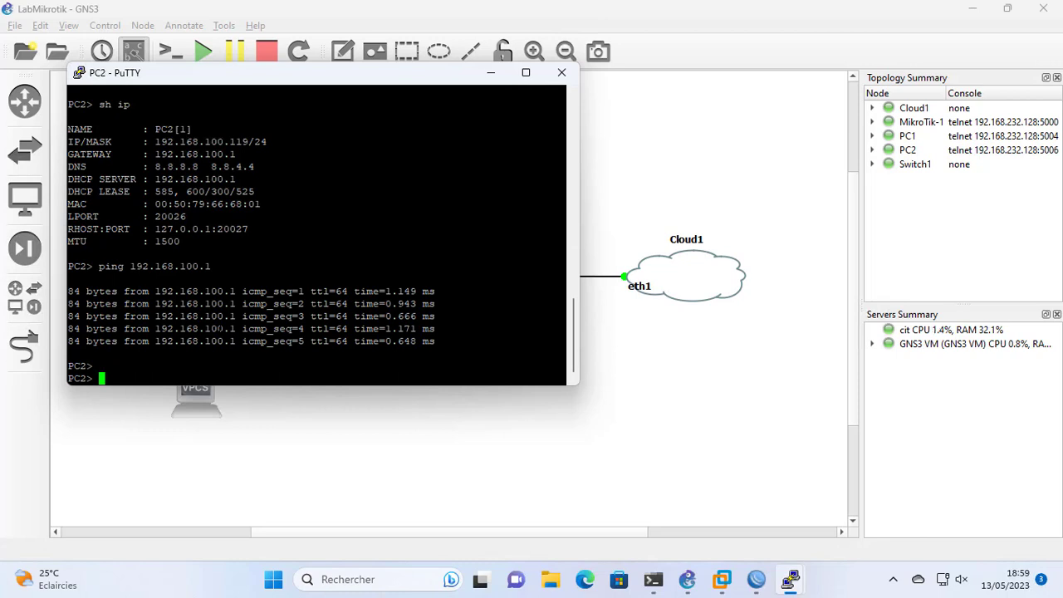
Ping PC1 at 192.168.100.120 from PC2's console.
type("ping")
type("192.168.100")
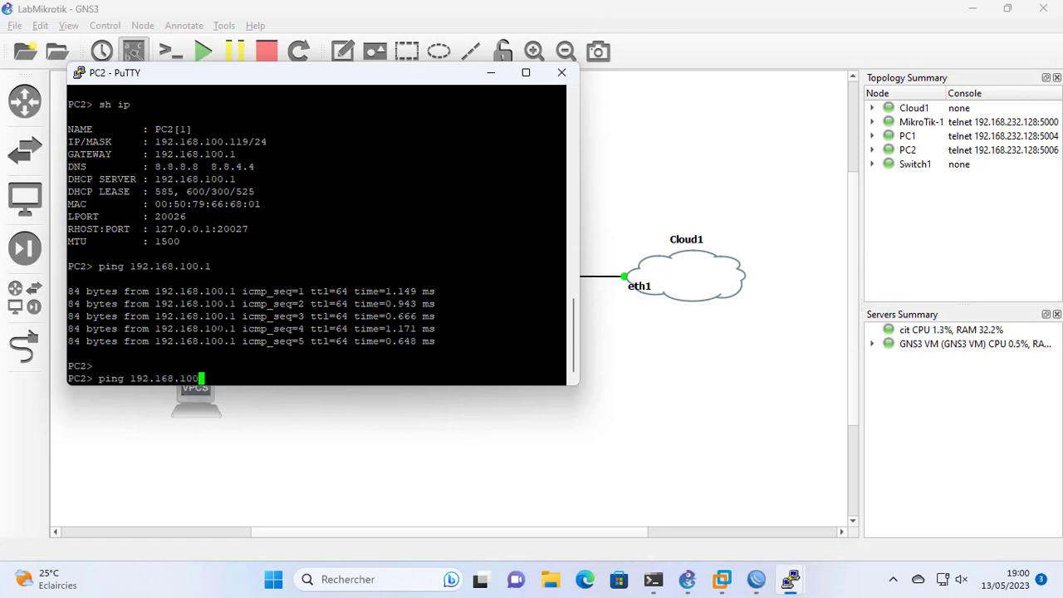
type(".120")
key("Return")
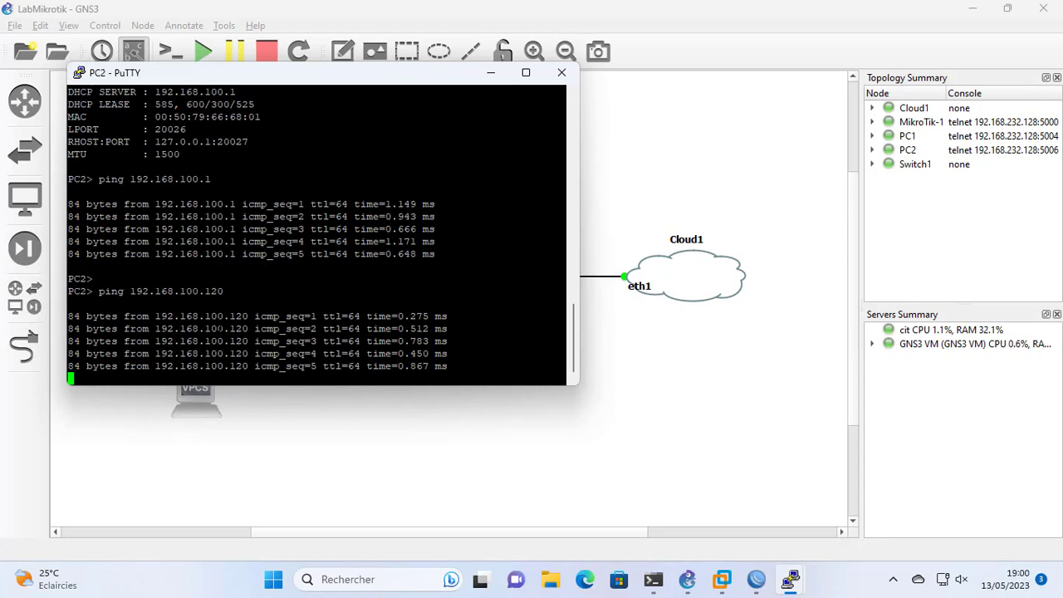
Switch to WinBox and display the DHCP server's leases.
left_click(754, 581)
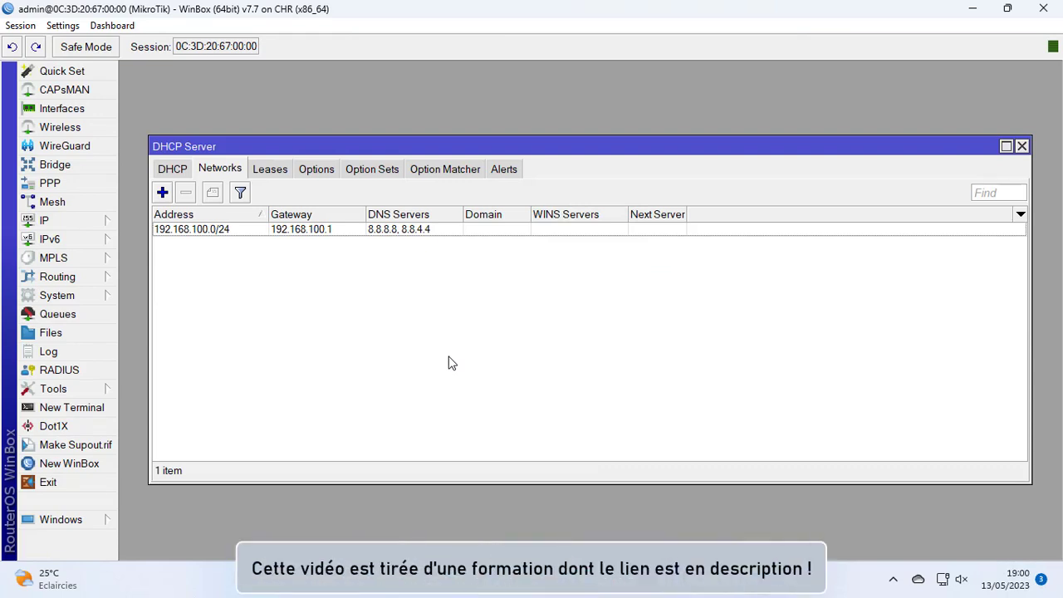
left_click(277, 171)
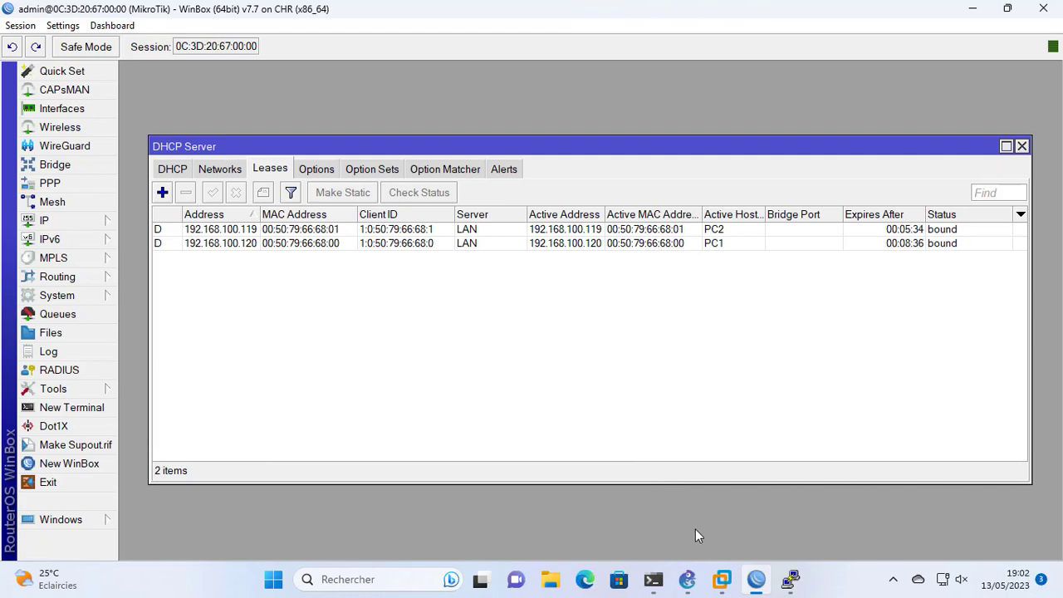
Switch to GNS3, add a third VPCS host on the GNS3 VM server, and place it between and to the left of PC1 and PC2.
left_click(687, 578)
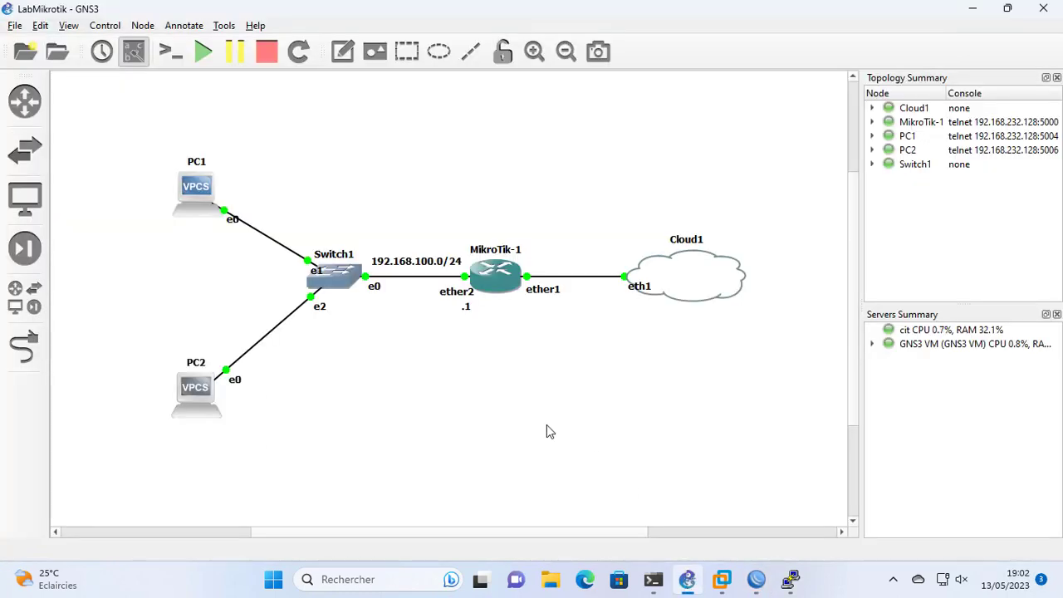
left_click(34, 309)
left_click_drag(97, 368, 316, 296)
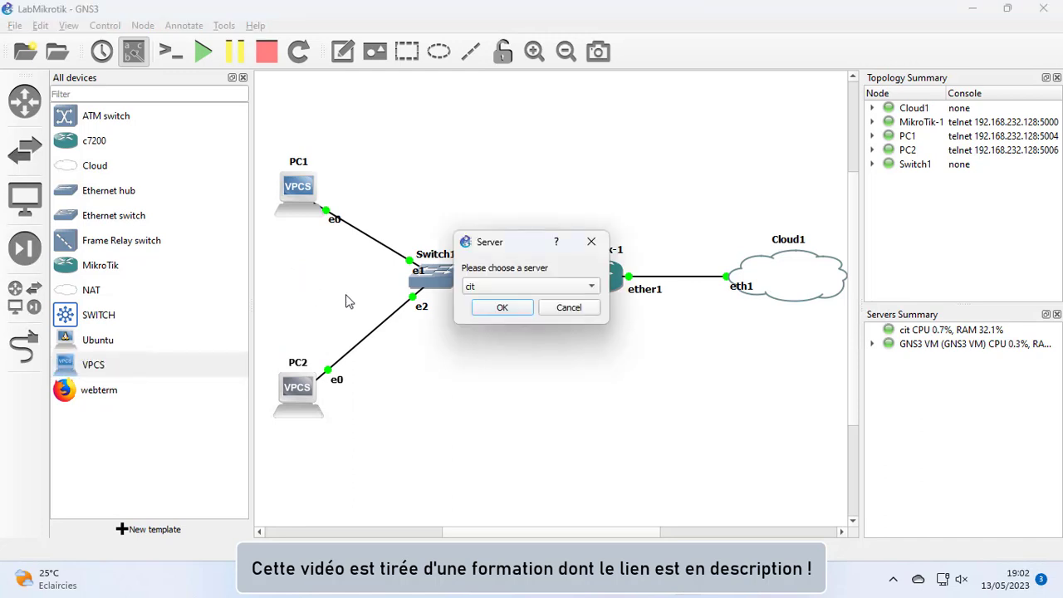
left_click(485, 287)
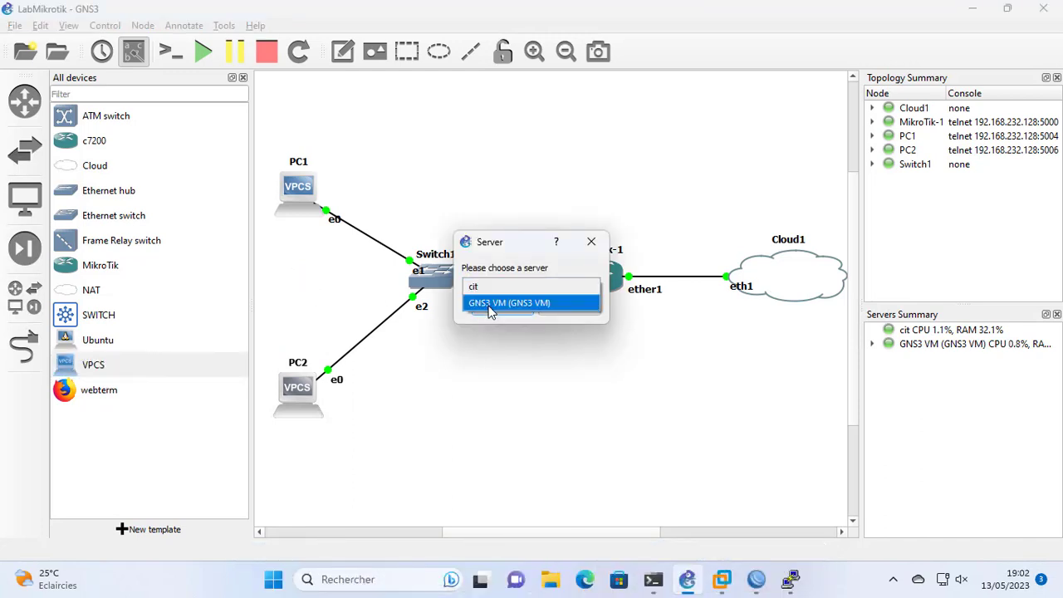
left_click(490, 304)
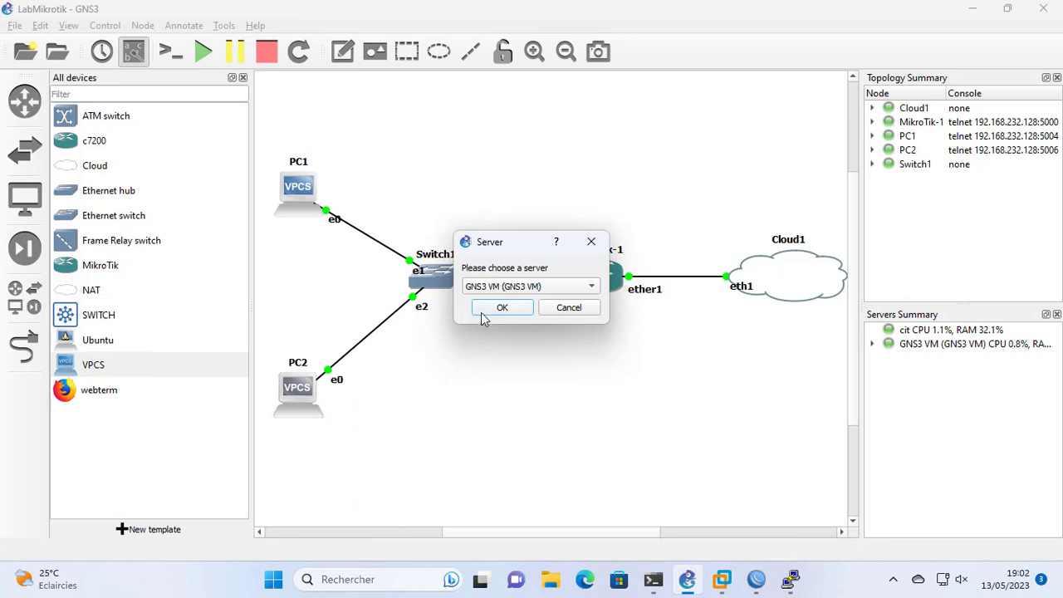
left_click(490, 308)
left_click_drag(342, 283, 303, 279)
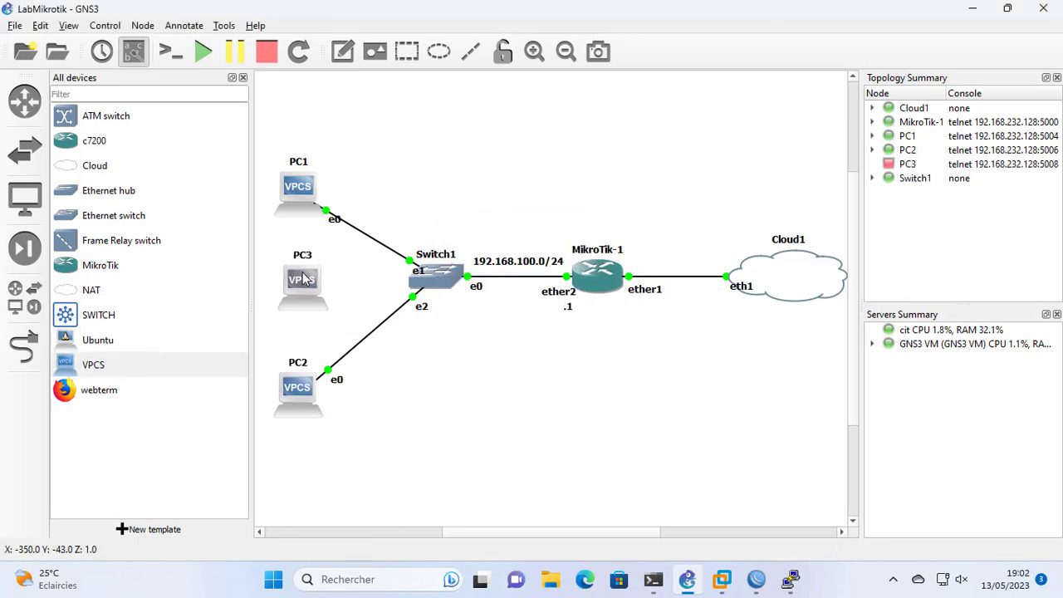
left_click(243, 78)
left_click_drag(208, 286, 136, 283)
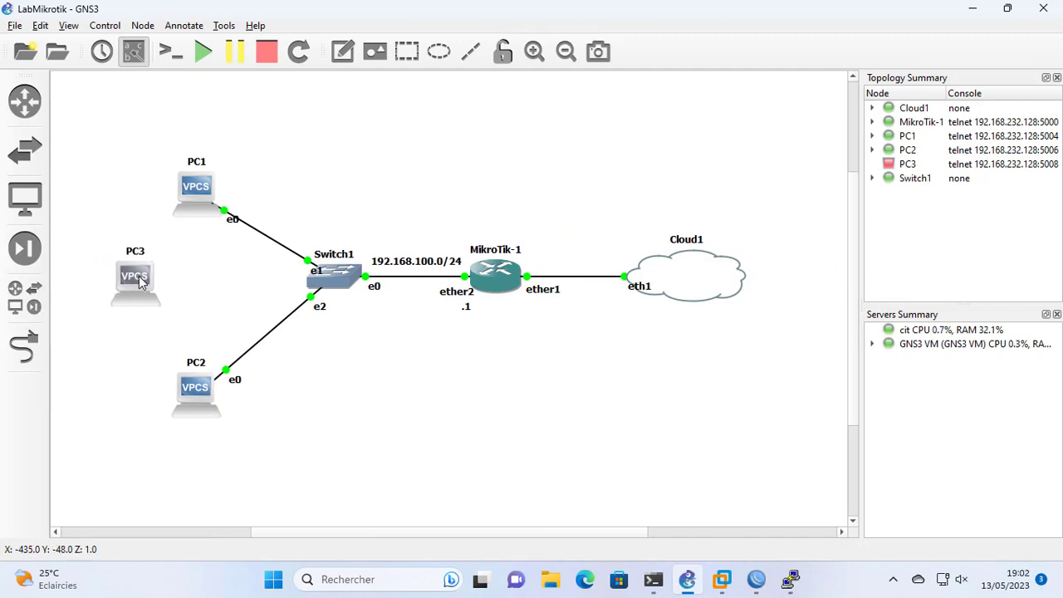
Start PC3 and display its IP configuration with sh ip in its console.
right_click(135, 283)
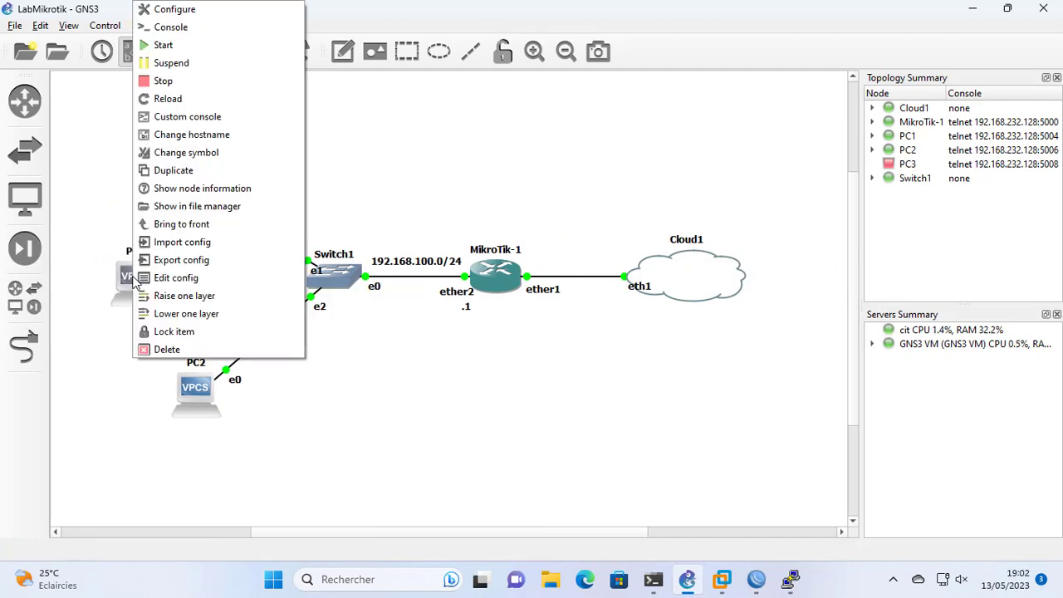
left_click(188, 46)
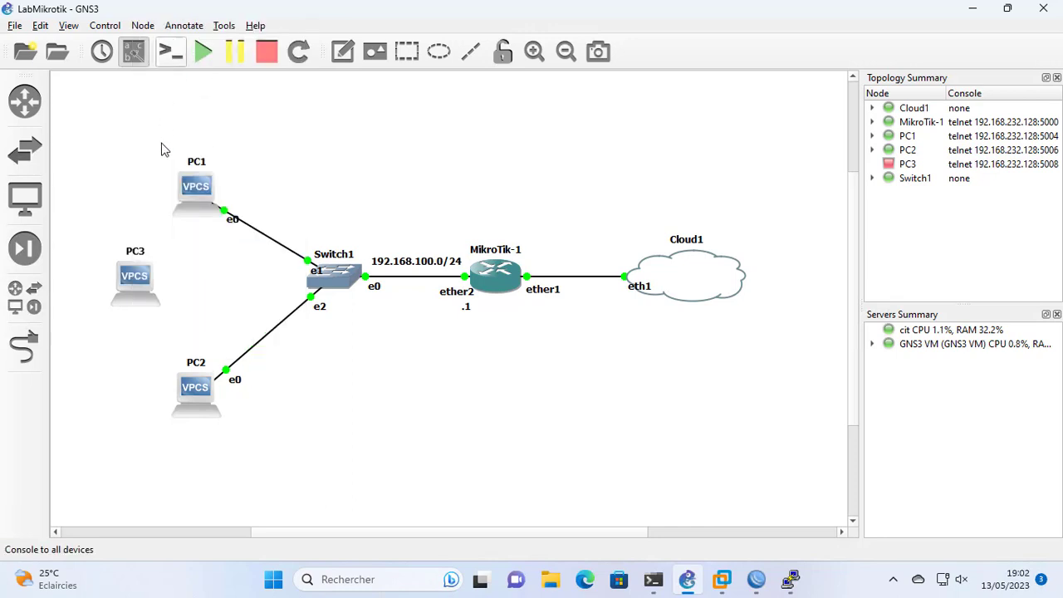
double_click(135, 279)
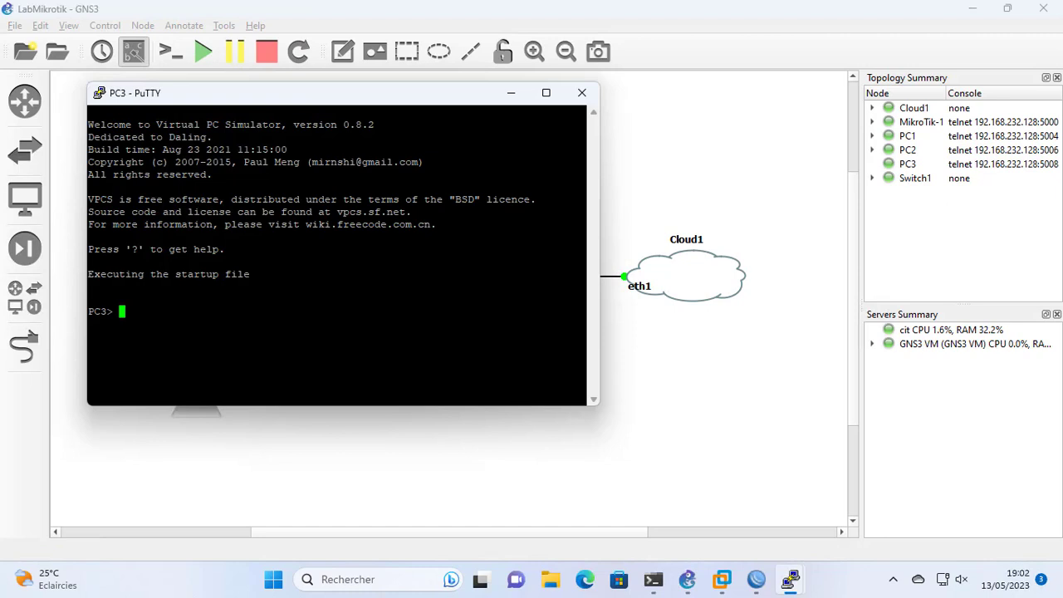
type("sh ip")
key("Return")
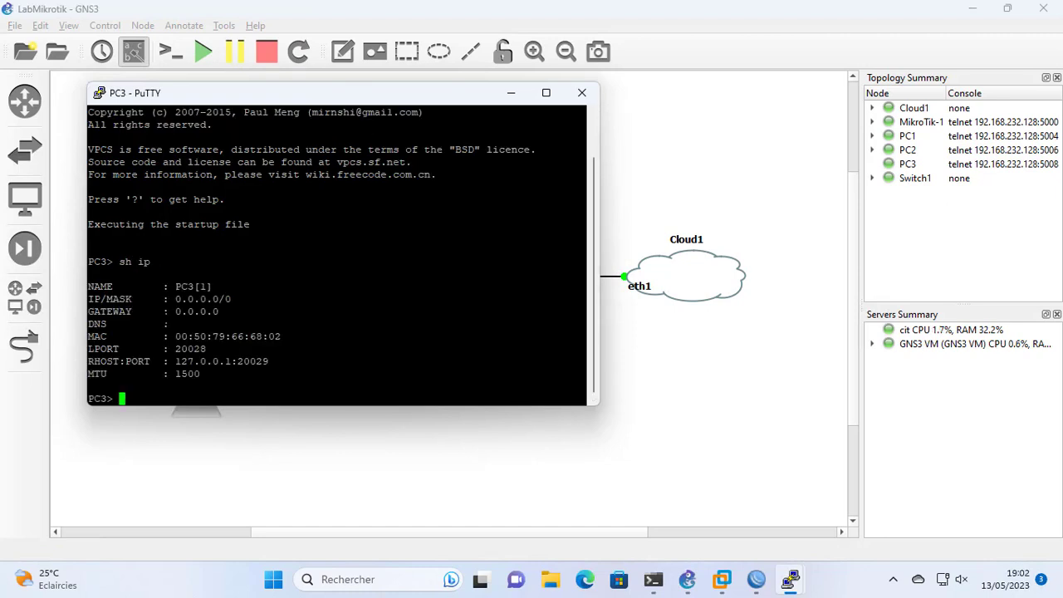
Copy PC3's MAC address and, in WinBox, add a static DHCP lease of 192.168.100.110 for MAC address 00:50:79:66:68:02.
left_click_drag(175, 336, 281, 336)
type("00:50:79:66:68:02")
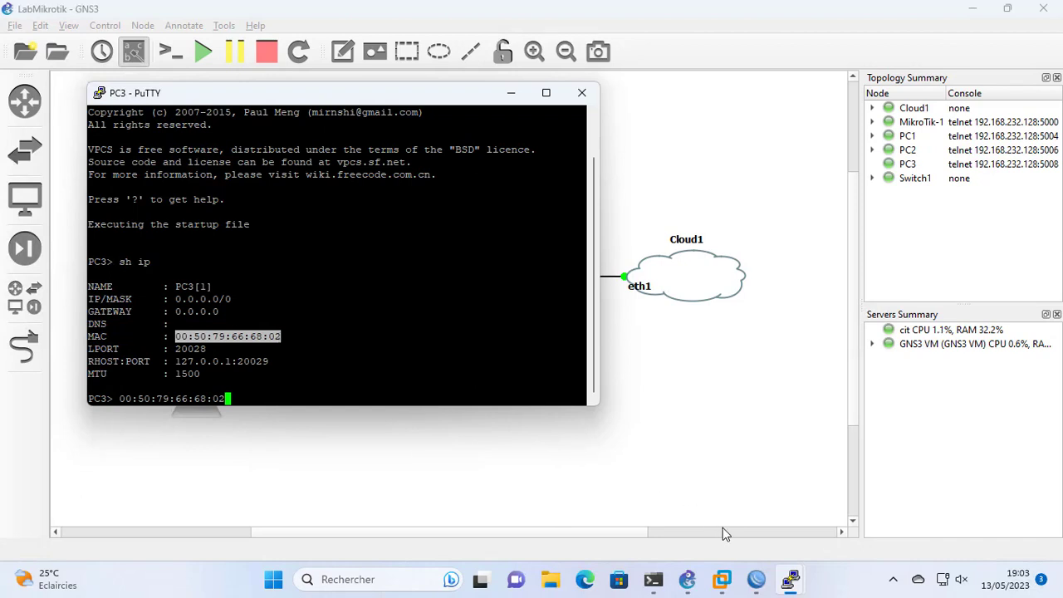
left_click(751, 579)
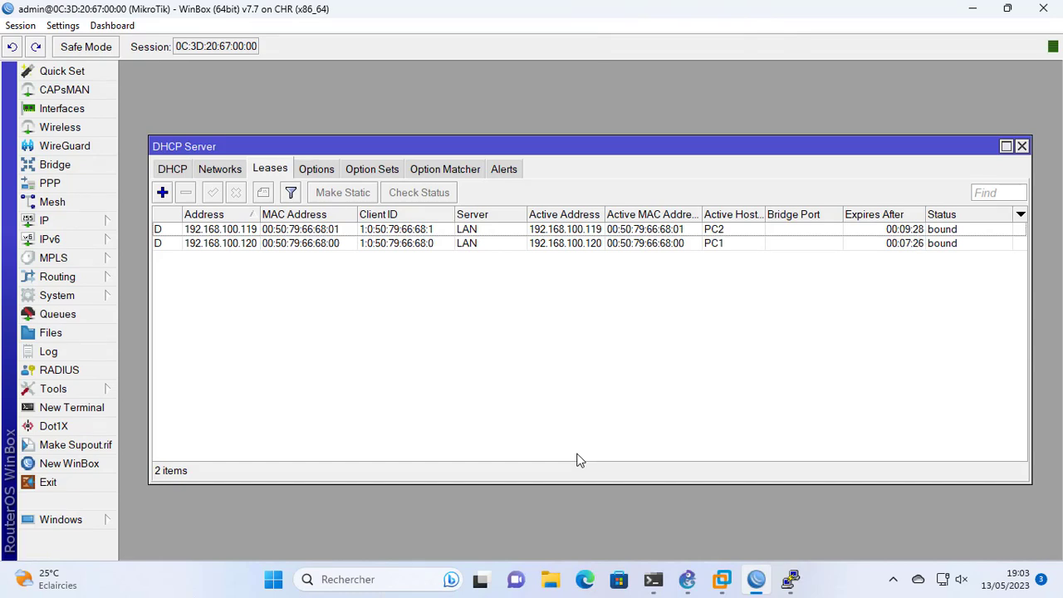
left_click(163, 194)
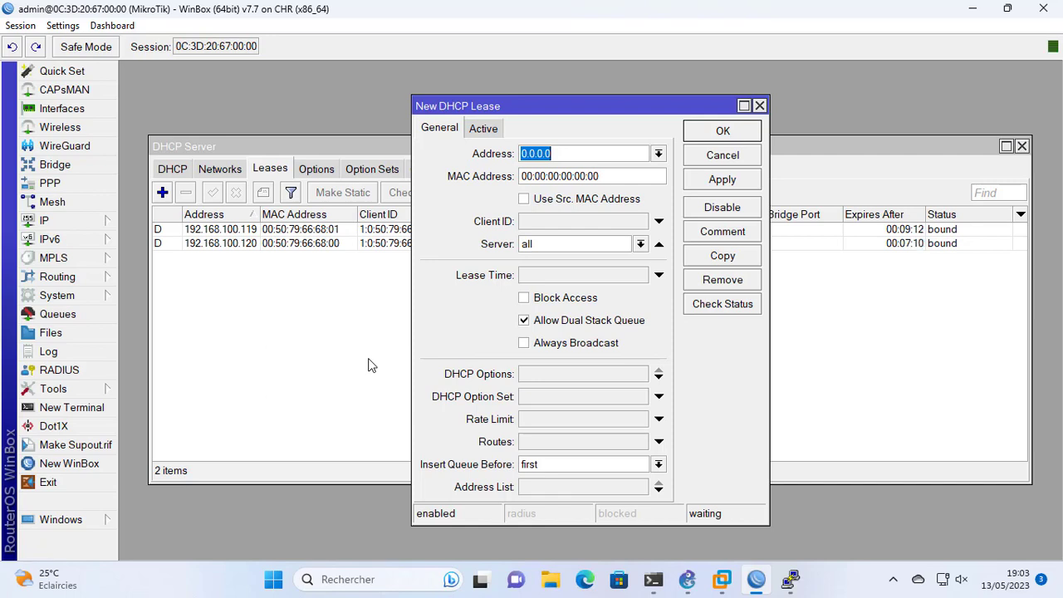
type("19")
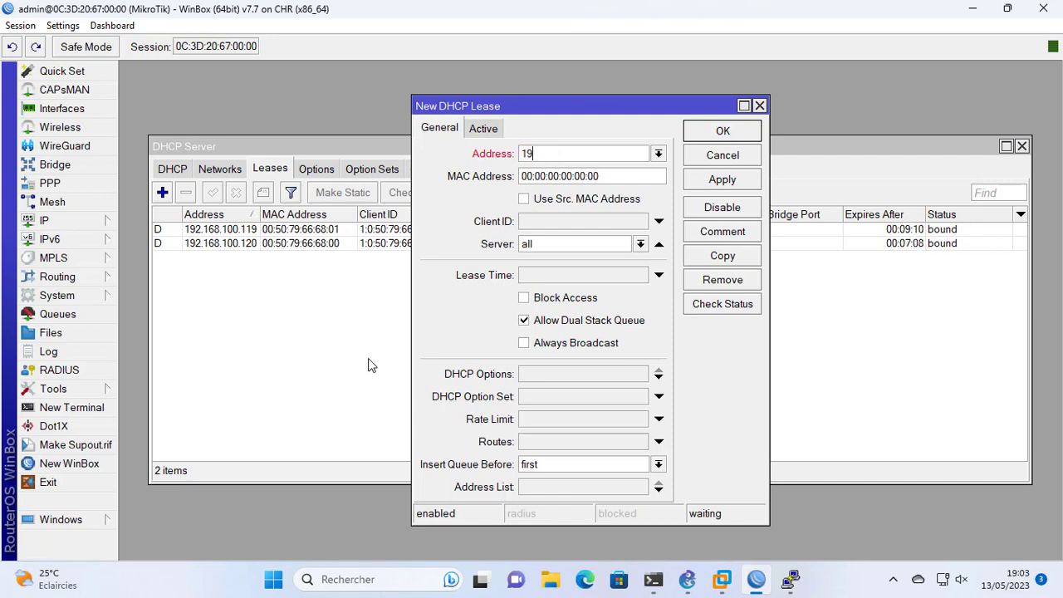
type("2.168.100")
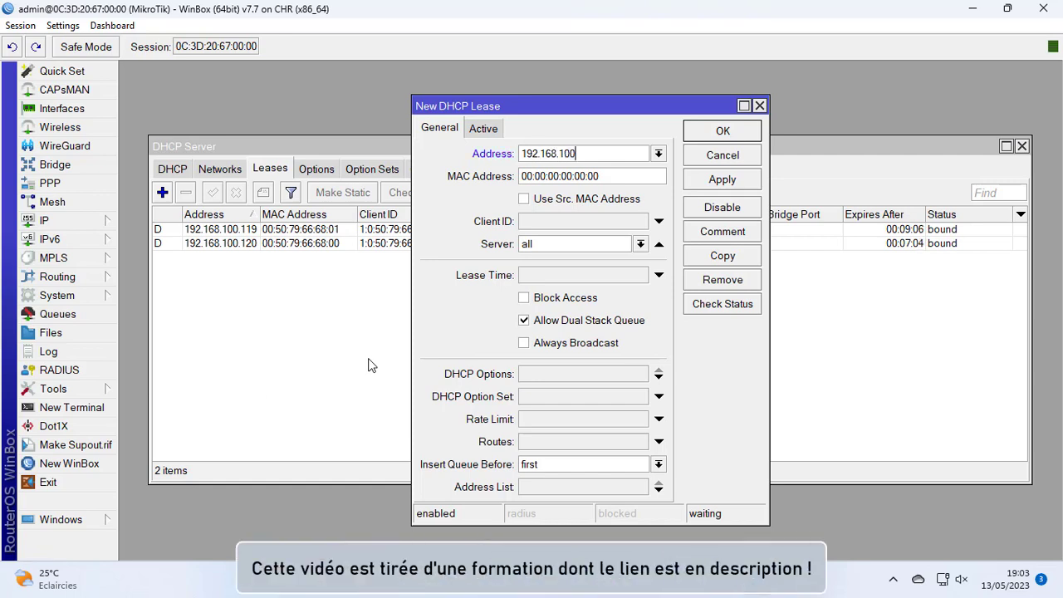
type(".110")
key("Tab")
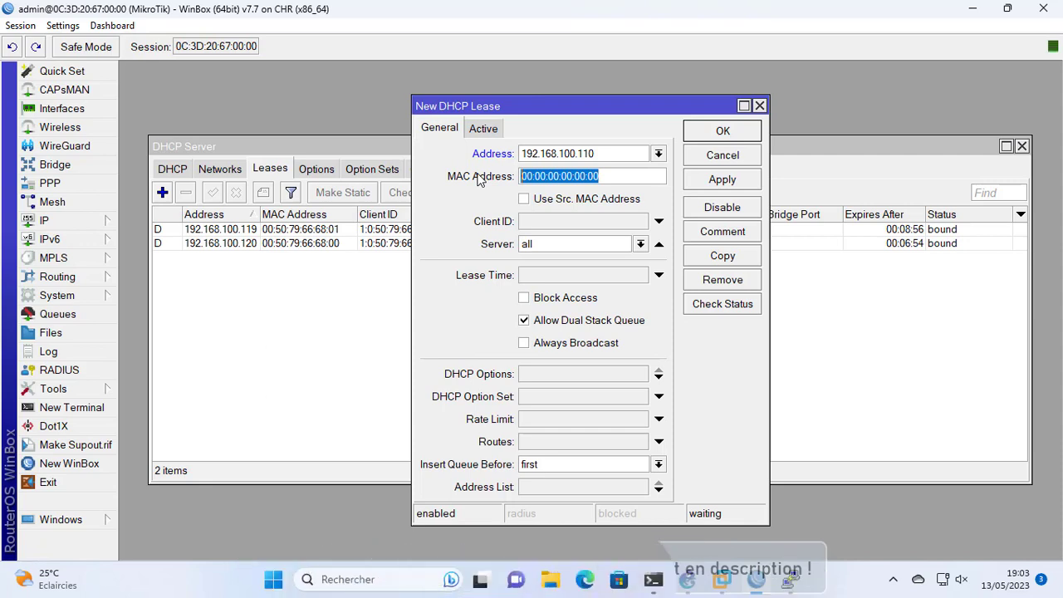
type("00:50:79:66:68:02")
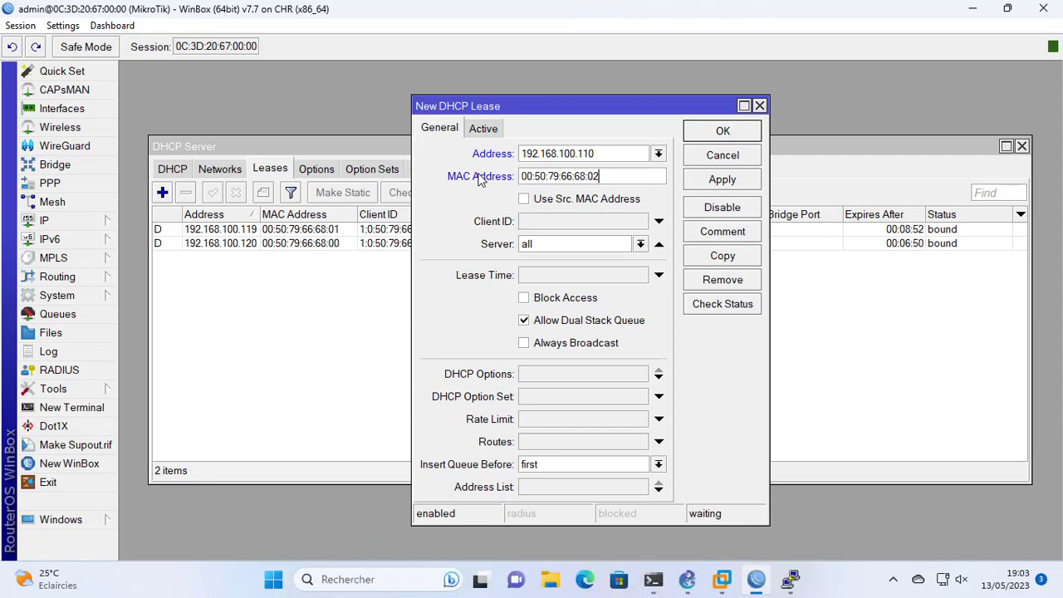
left_click(724, 185)
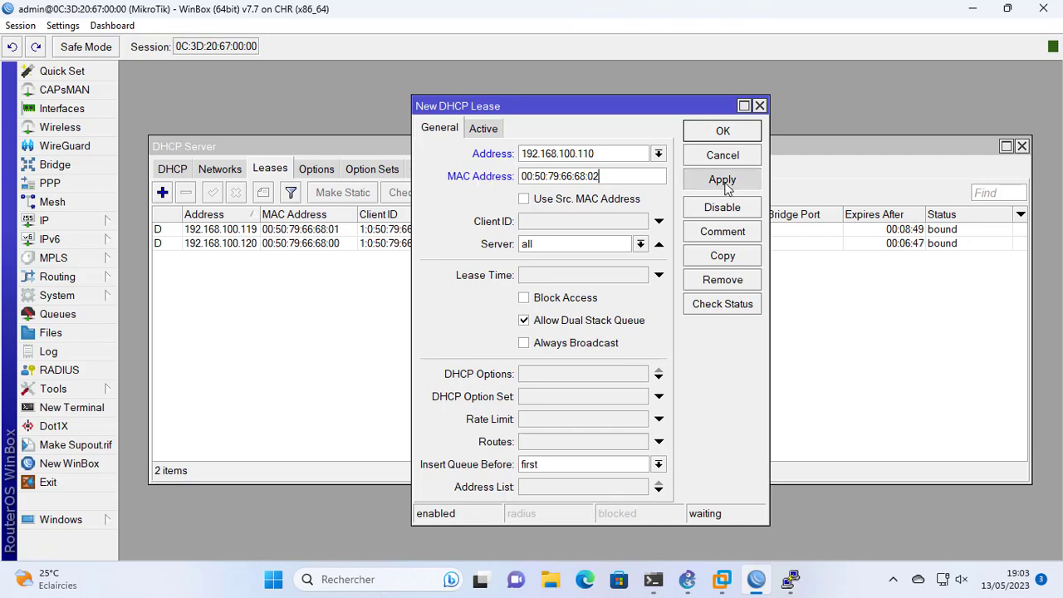
left_click(734, 132)
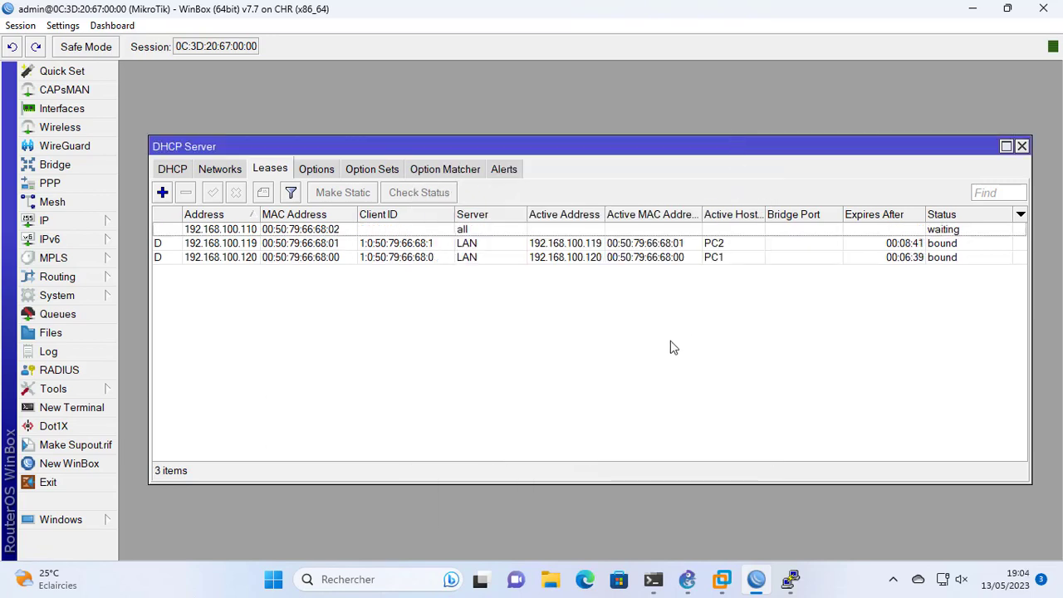
Switch to GNS3 and link PC3's Ethernet0 to Ethernet3 on Switch1.
left_click(686, 578)
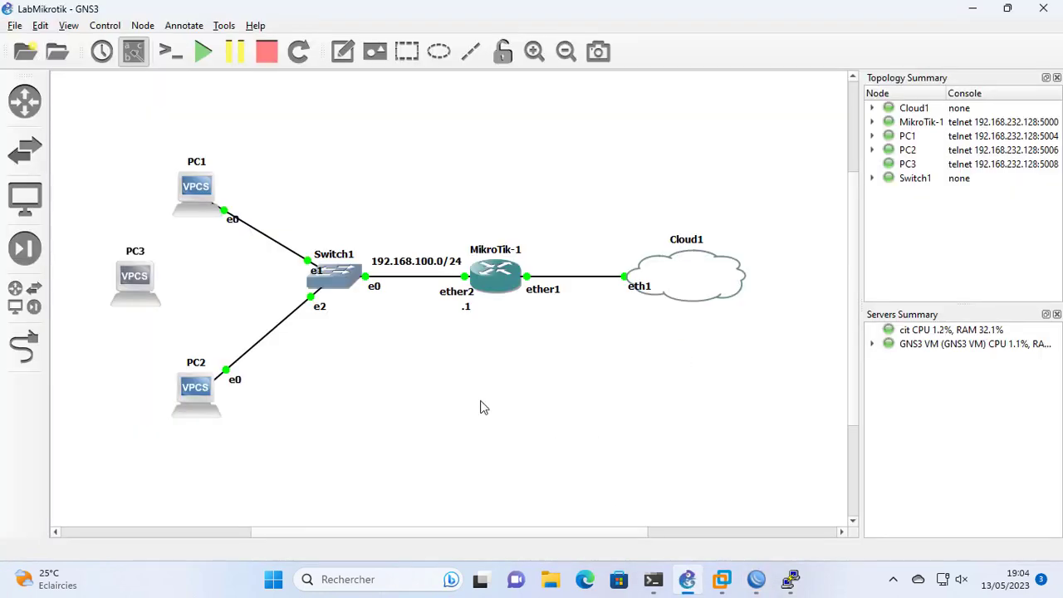
left_click(22, 353)
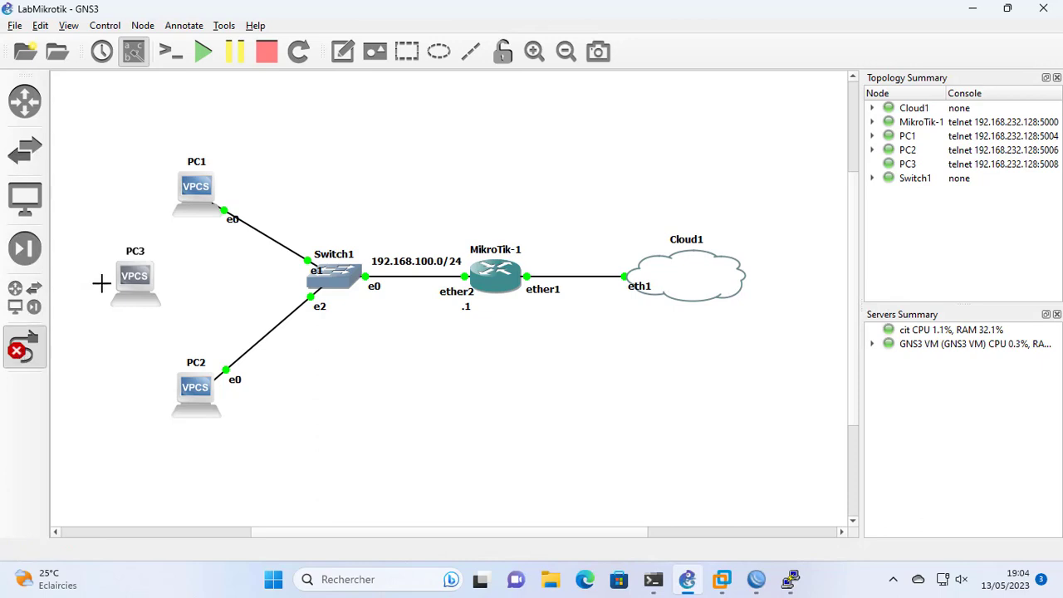
left_click(135, 275)
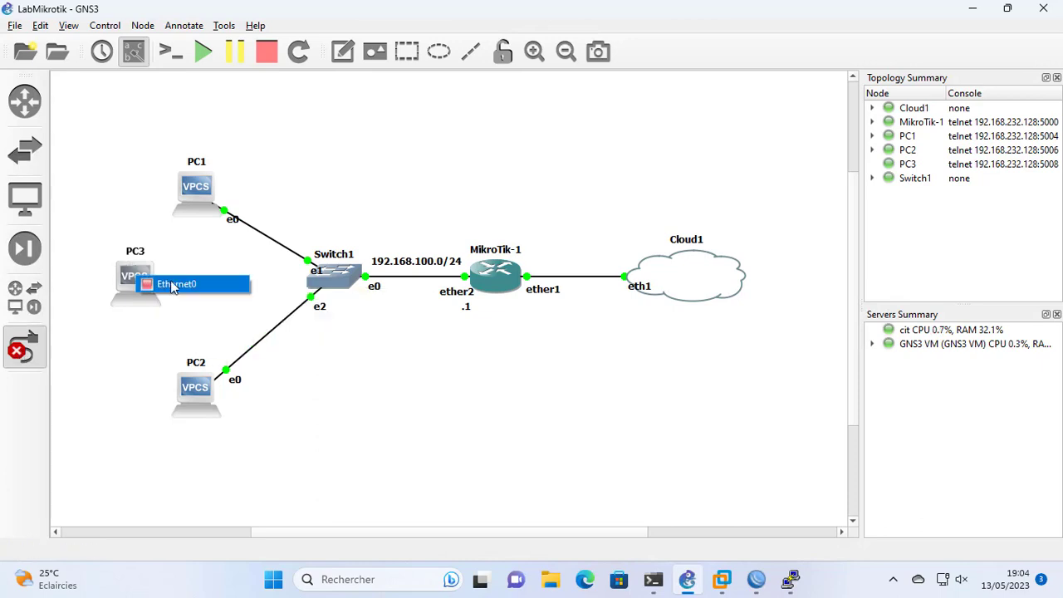
left_click(174, 286)
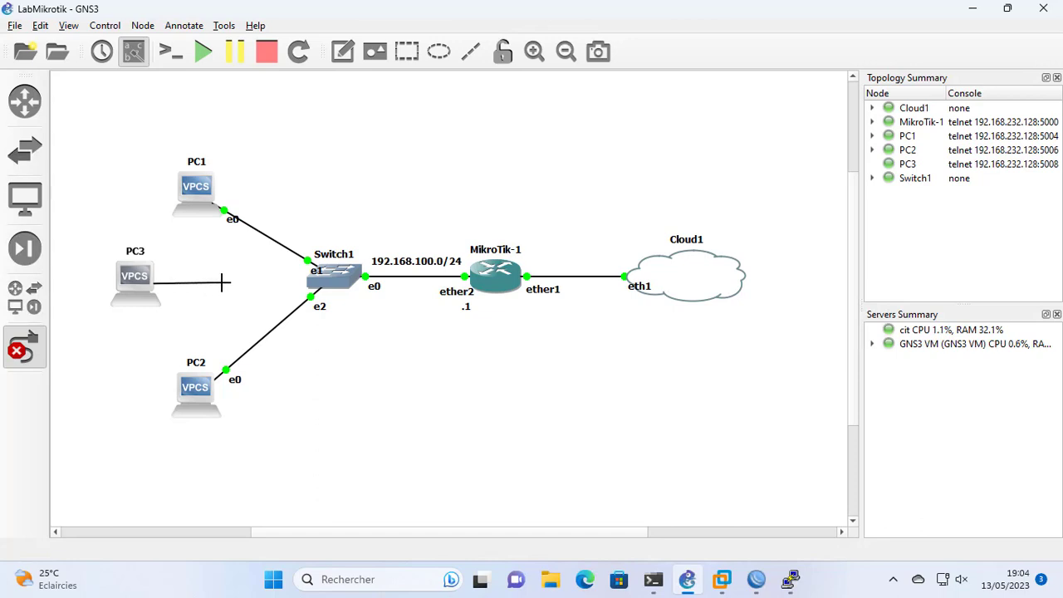
left_click(338, 282)
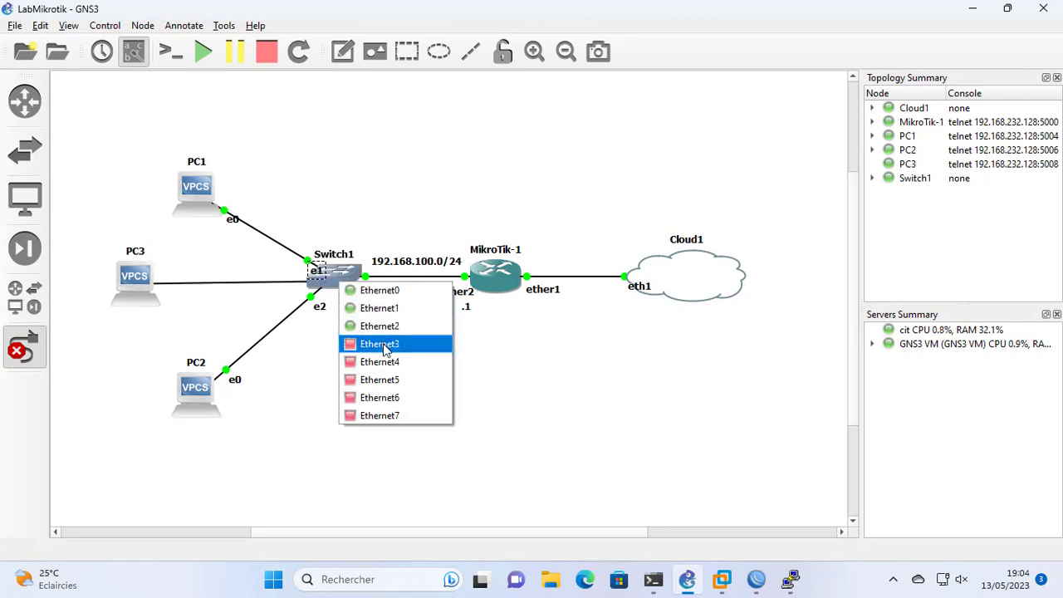
left_click(382, 343)
key("Escape")
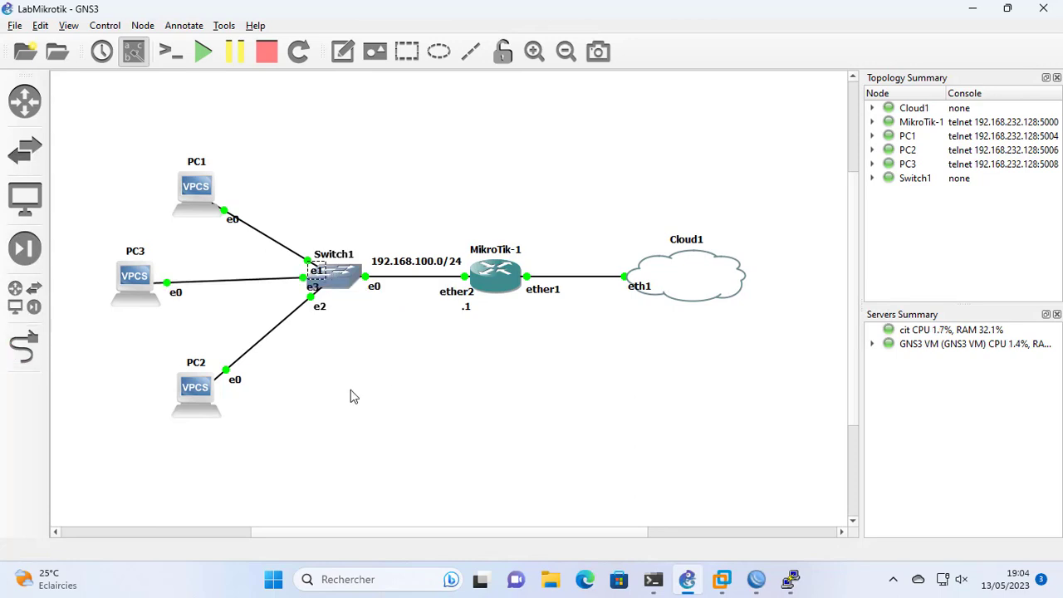
Request an address with dhcp -d in PC3's console, and check the DHCP server's leases in WinBox before closing them.
double_click(137, 280)
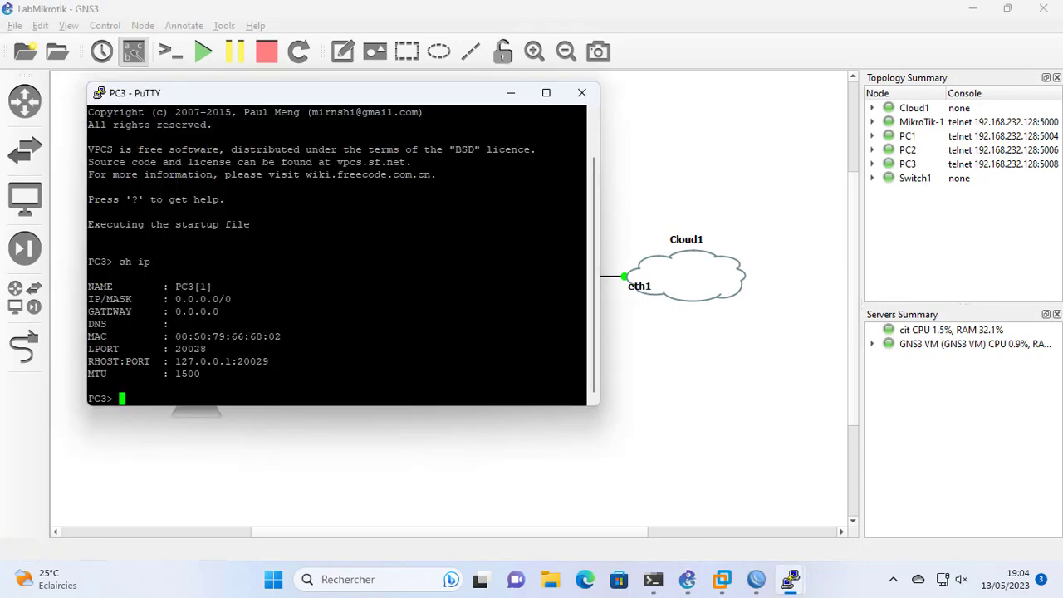
type("dhcp -d")
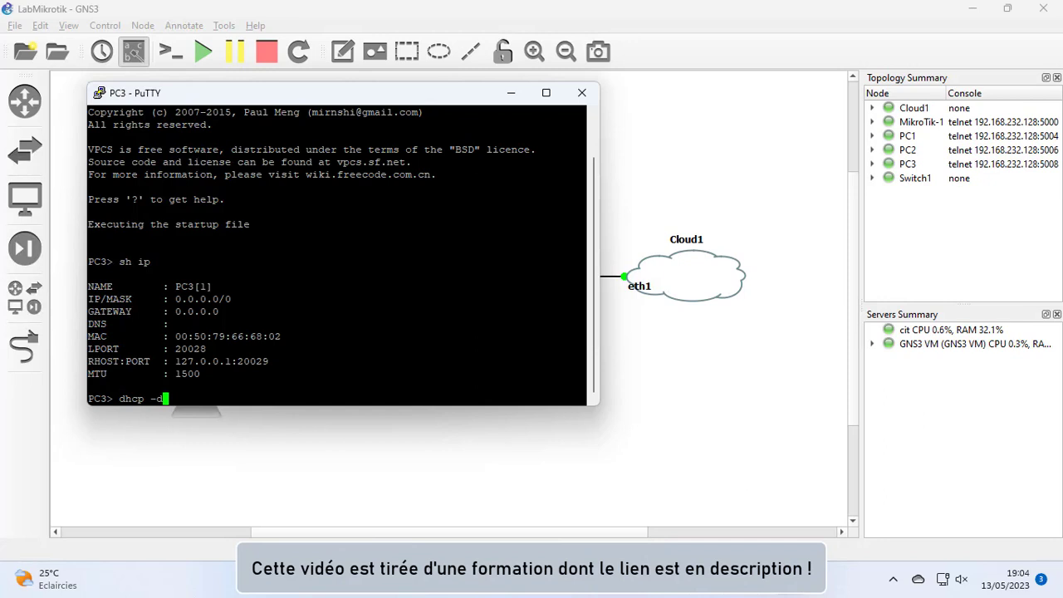
key("Return")
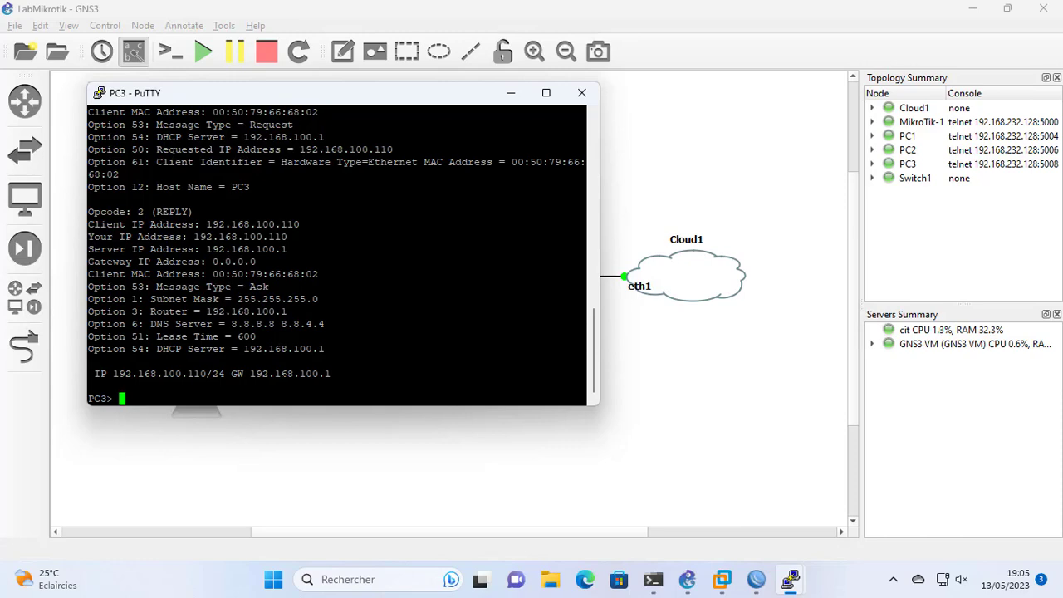
left_click(756, 578)
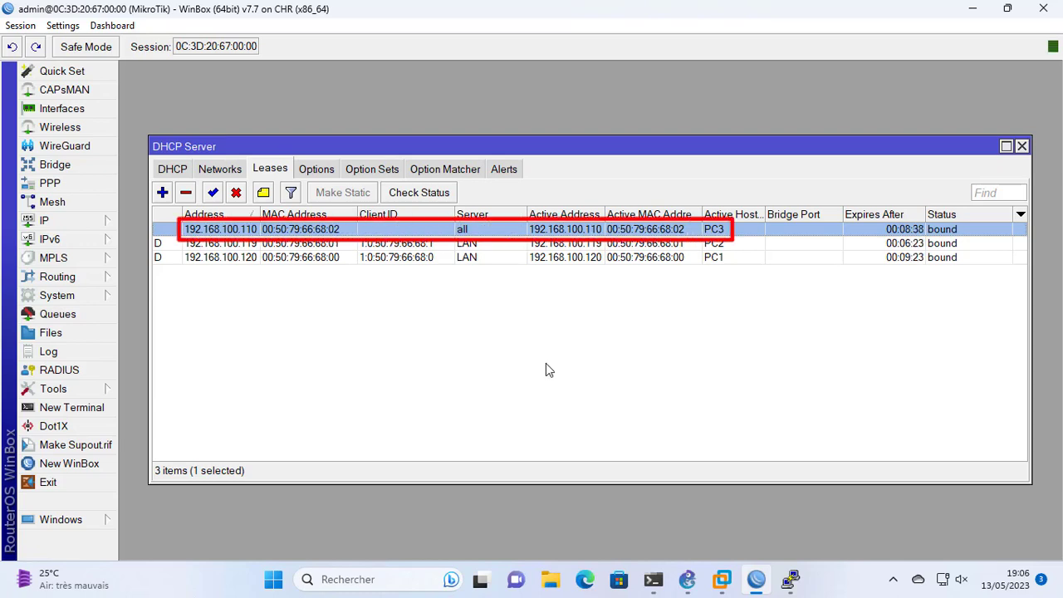
left_click(1021, 146)
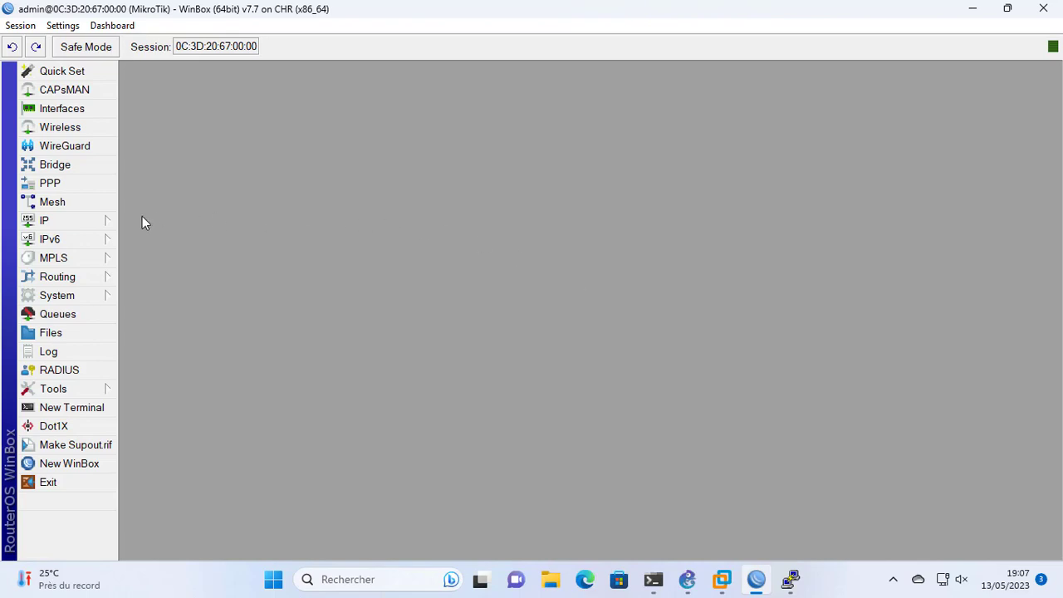
Add the IP address 192.168.200.1/24 to the router's ether3 interface and close the address list.
left_click(99, 221)
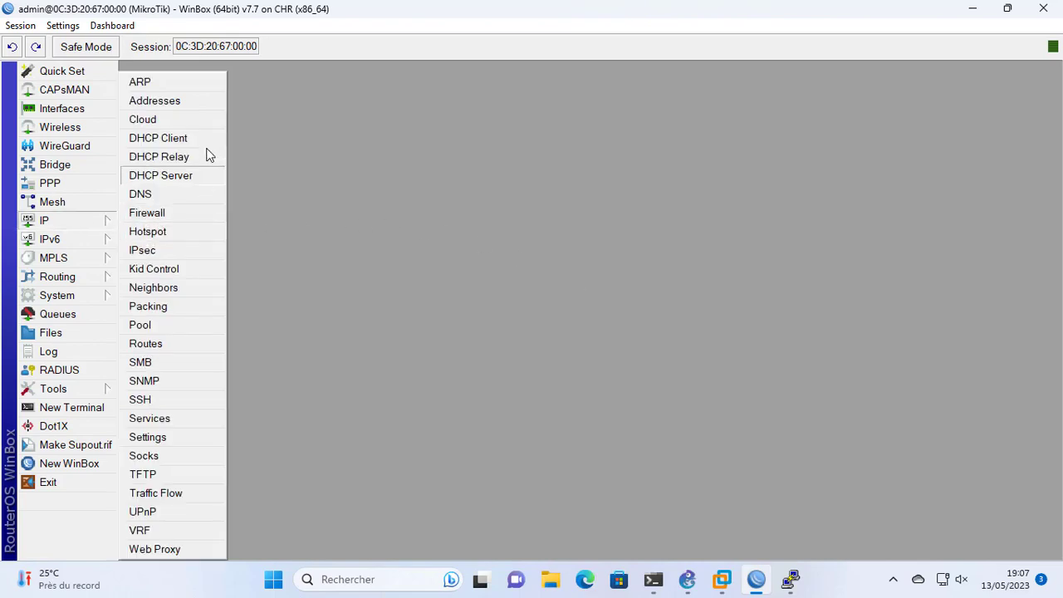
left_click(201, 104)
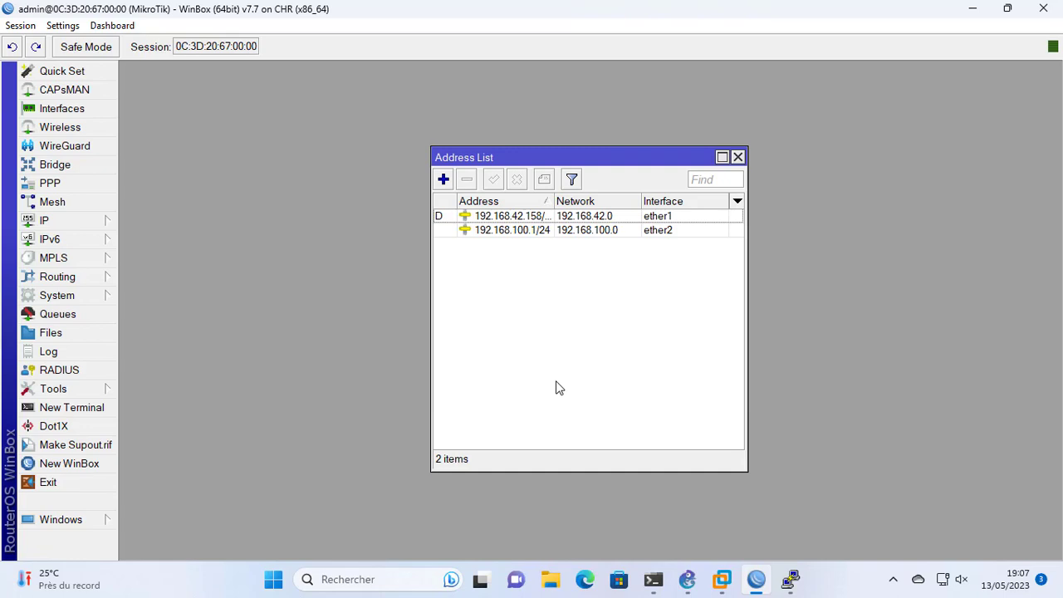
left_click(443, 180)
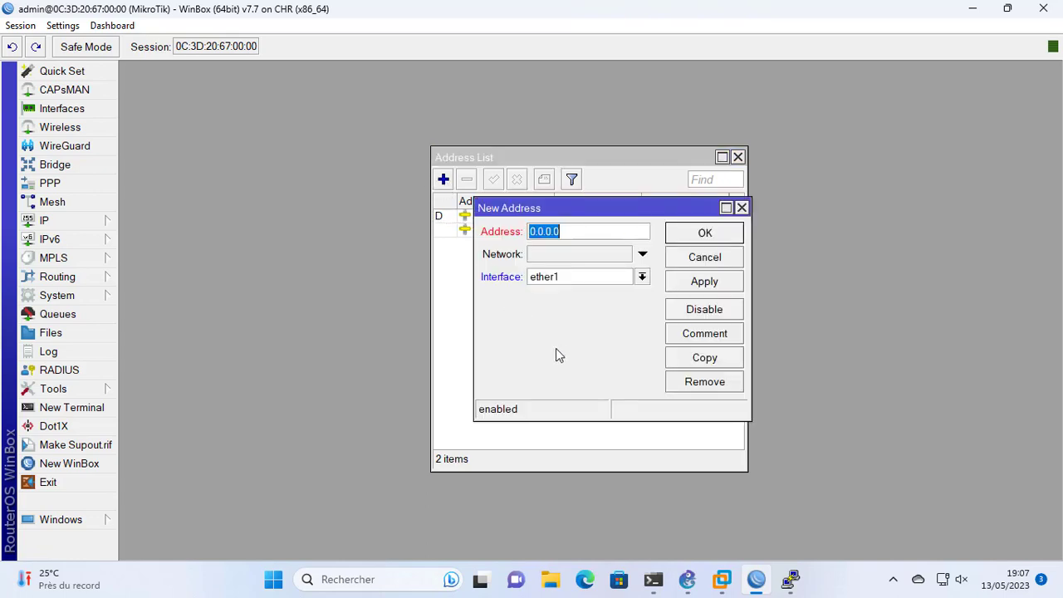
type("192.168")
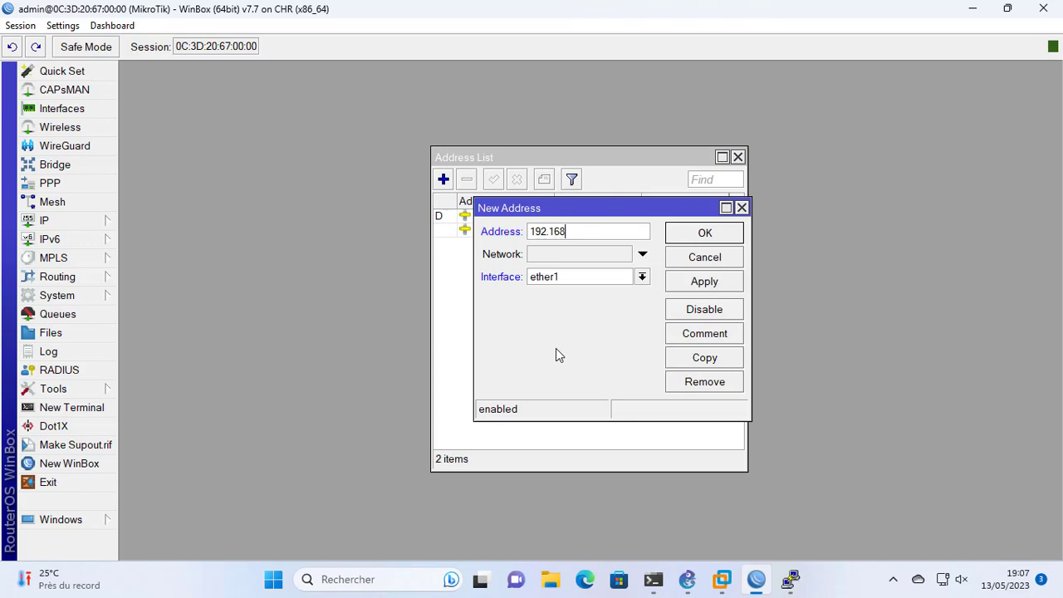
type(".200.1/24")
left_click(643, 276)
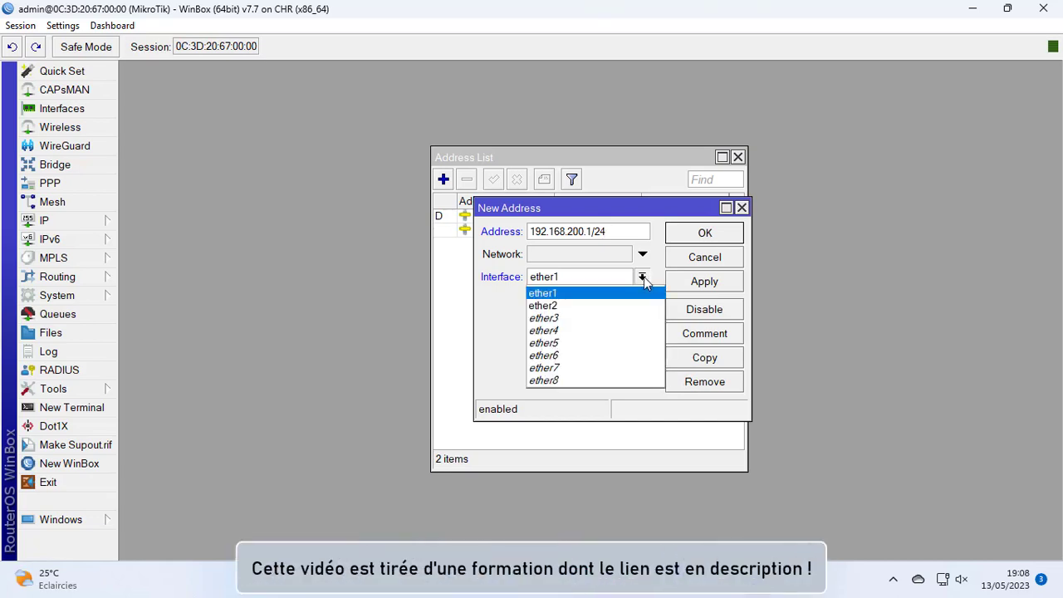
left_click(617, 319)
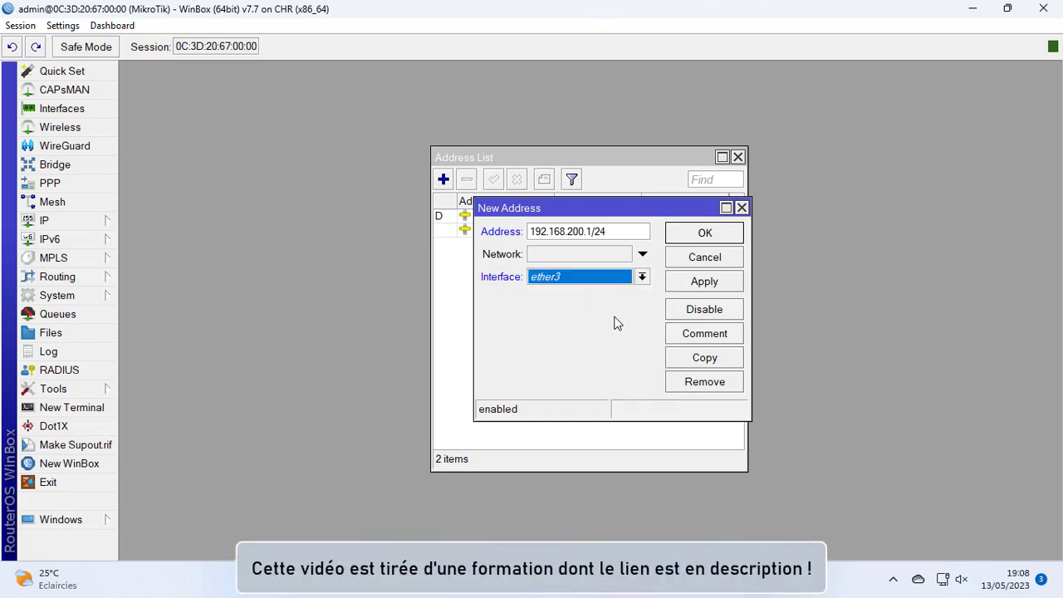
left_click(700, 282)
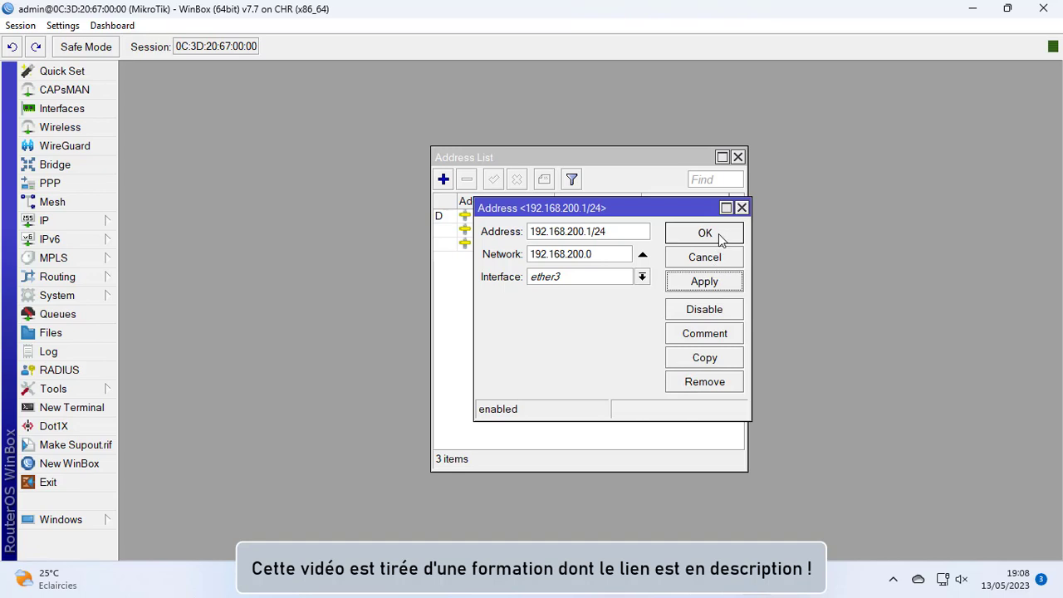
left_click(719, 237)
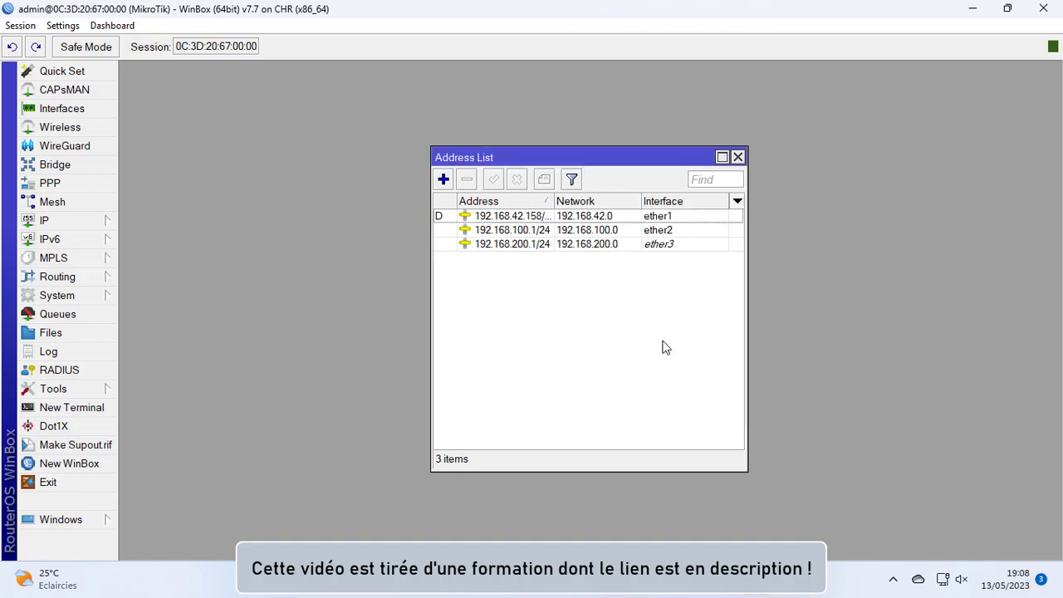
left_click(737, 157)
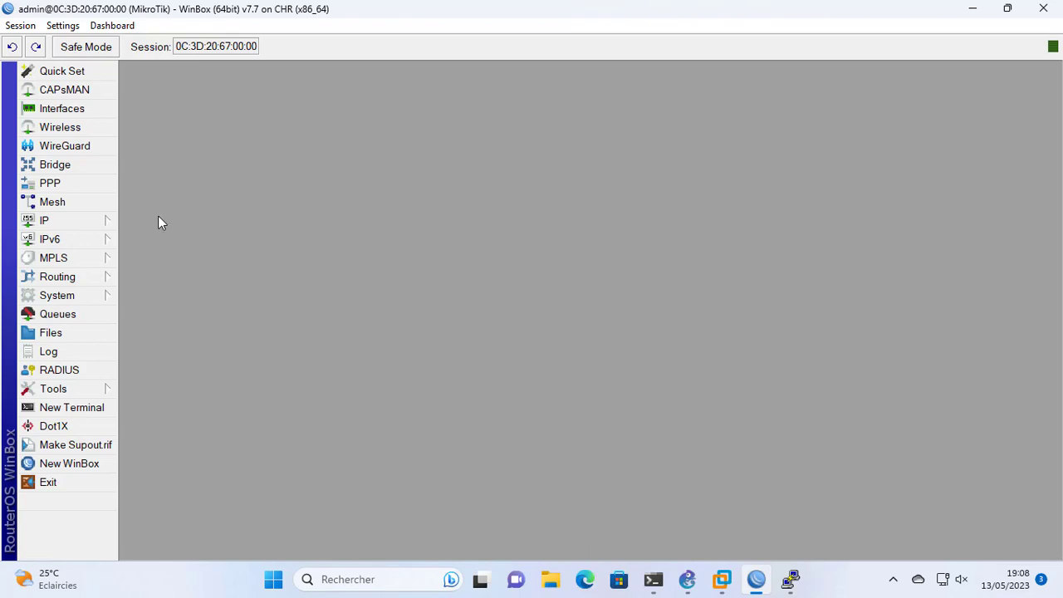
Start DHCP Setup on ether3, accepting address space 192.168.200.0/24 and gateway 192.168.200.1.
left_click(95, 221)
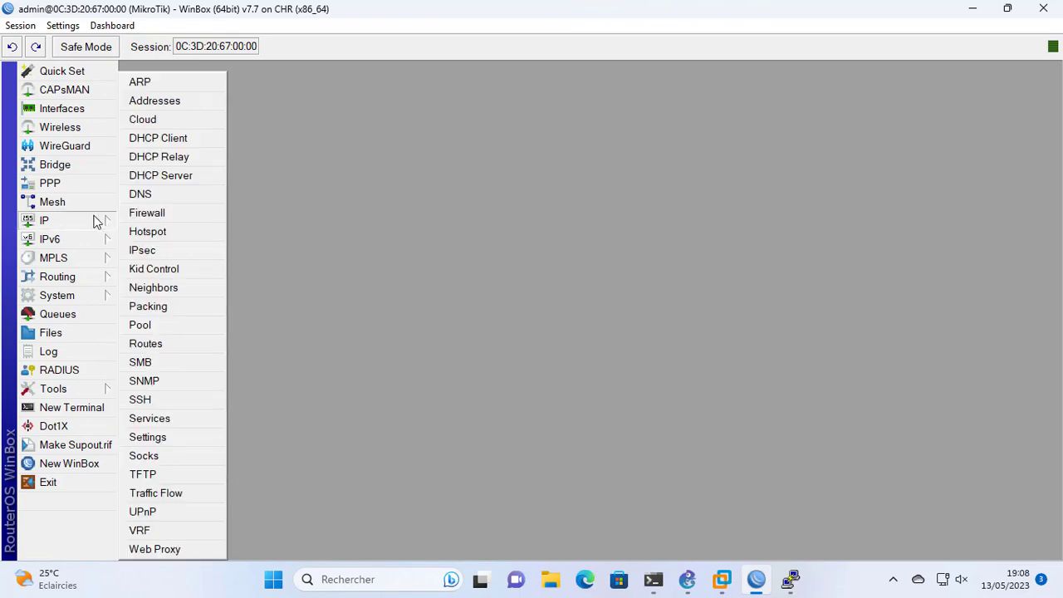
left_click(188, 185)
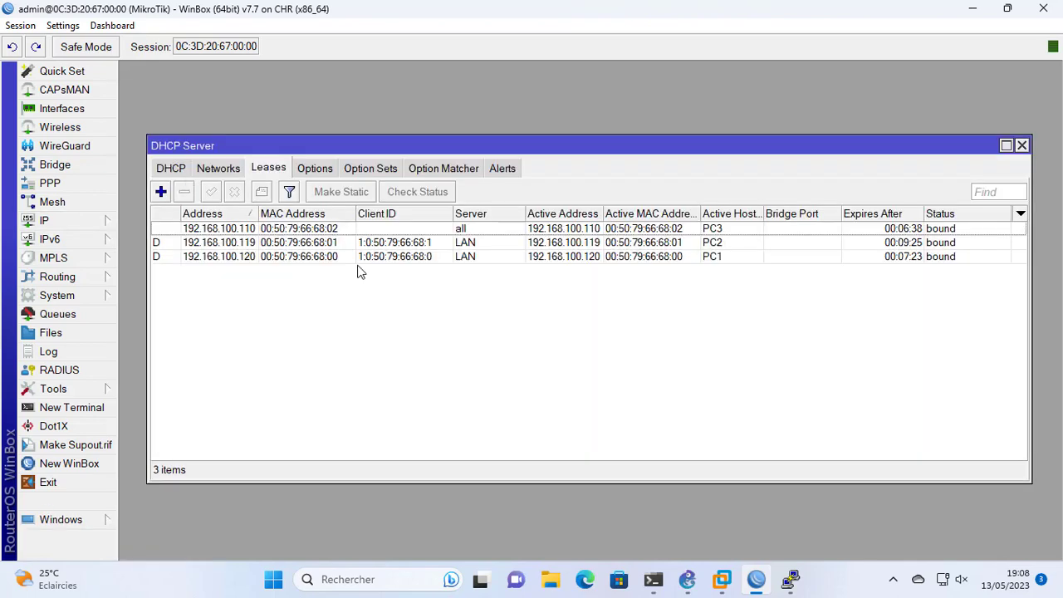
left_click(164, 170)
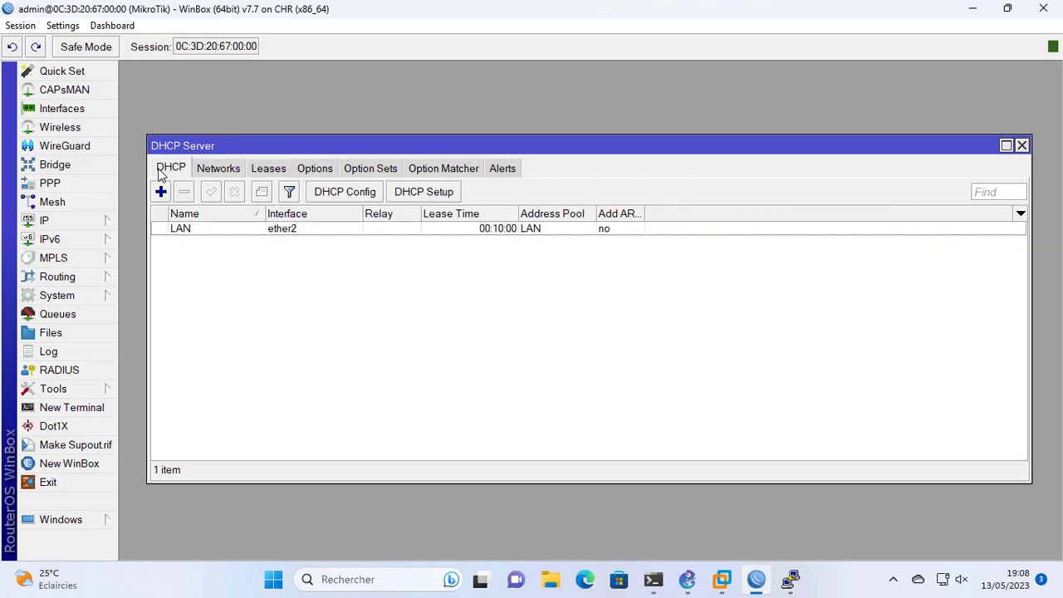
left_click(422, 192)
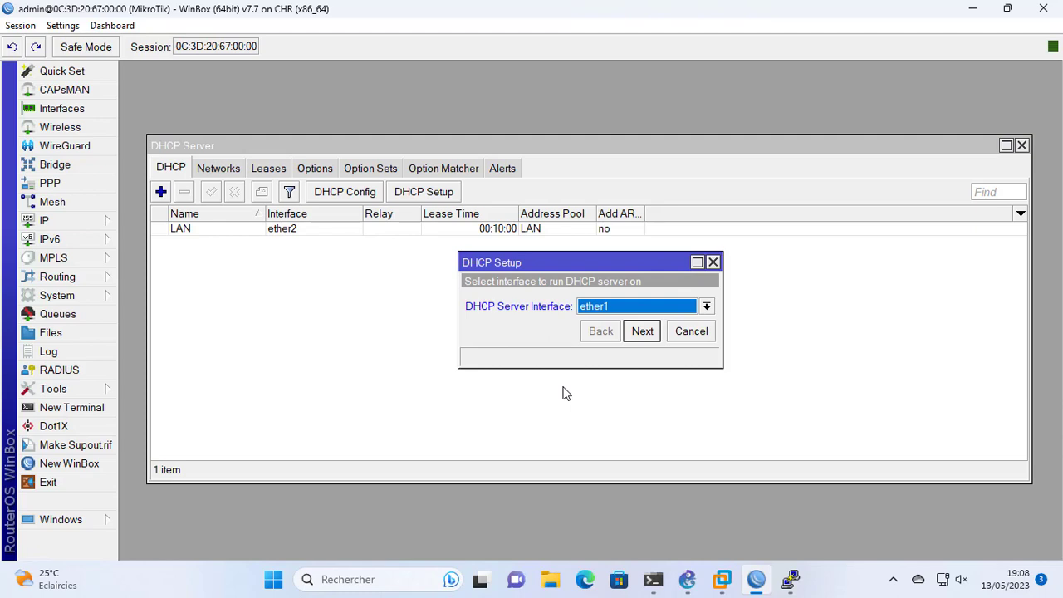
left_click(706, 307)
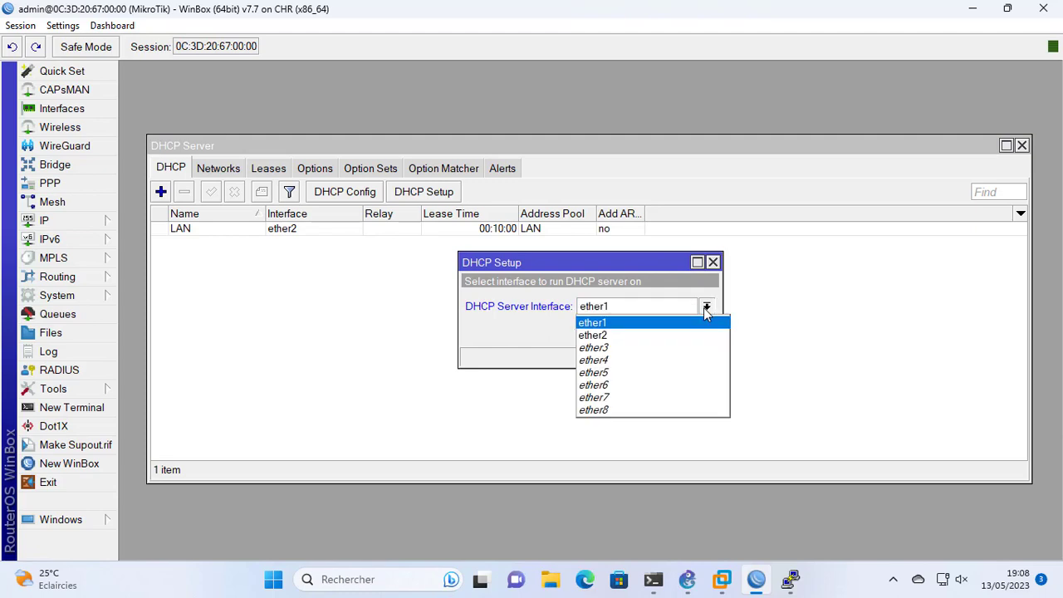
left_click(695, 355)
left_click(644, 334)
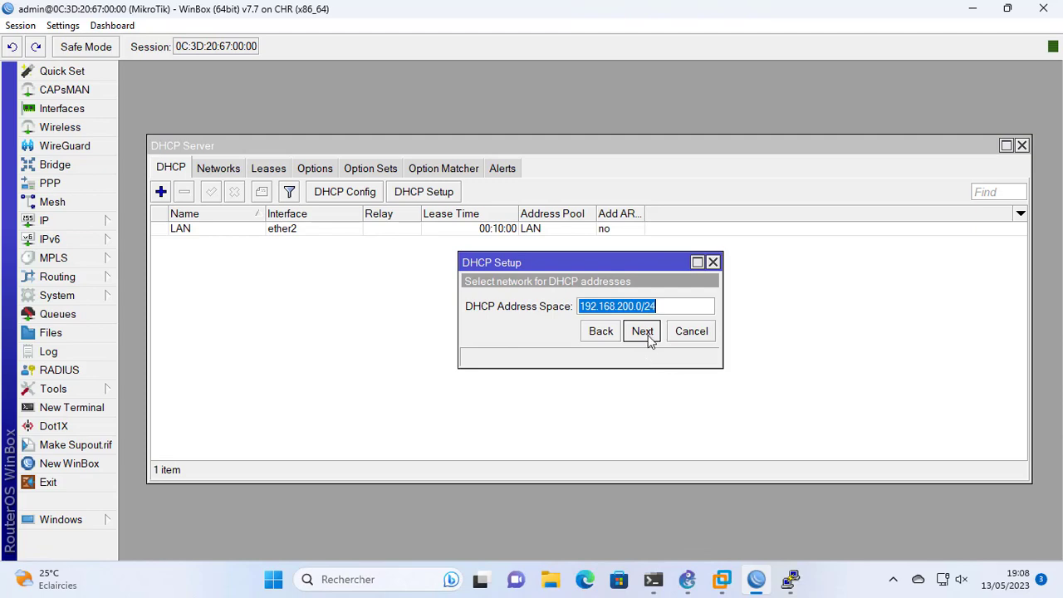
left_click(642, 332)
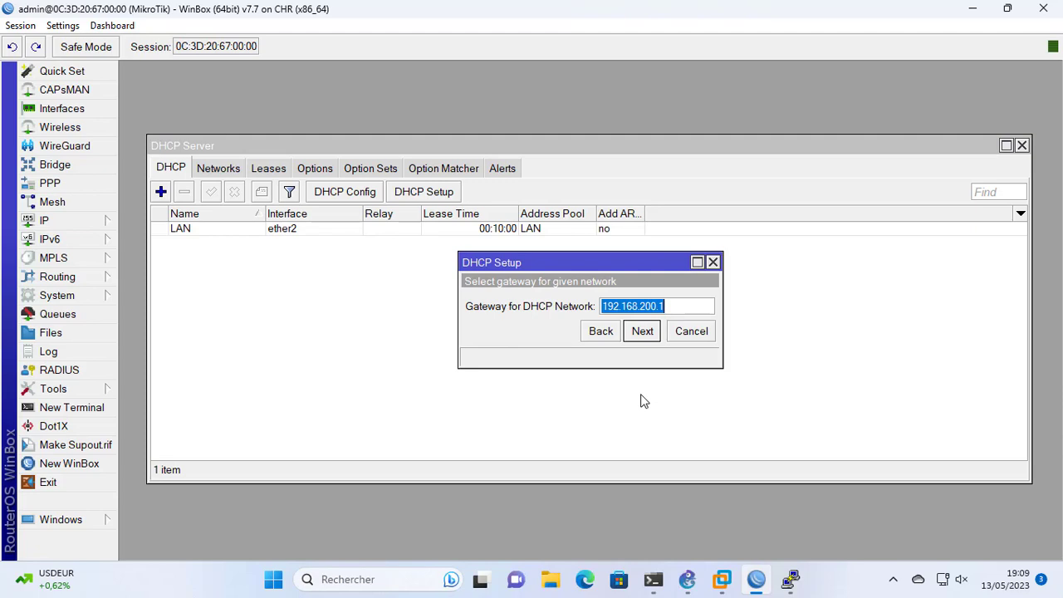
left_click(642, 332)
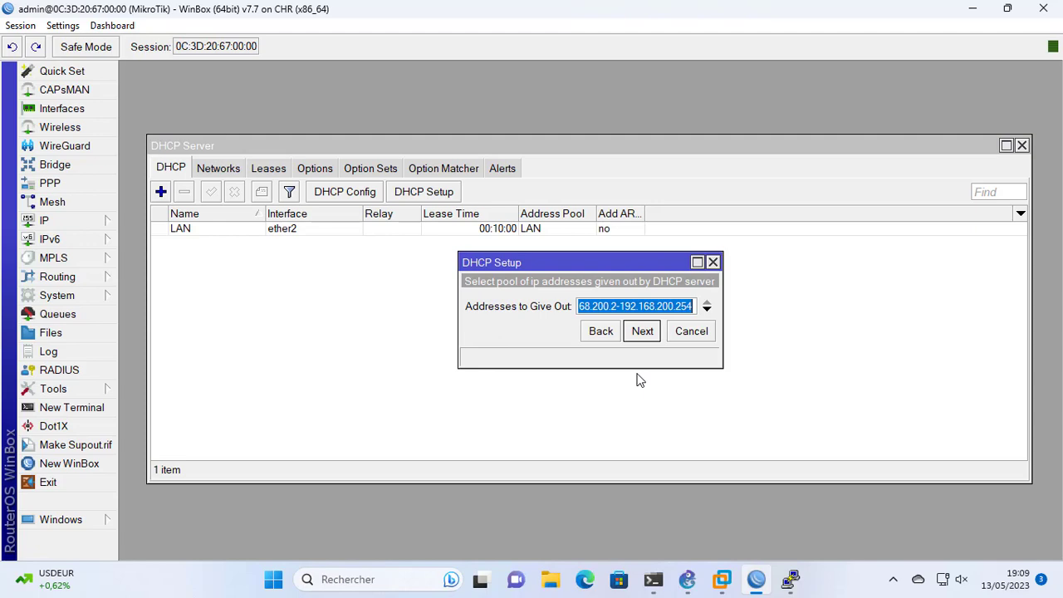
Set the pool of addresses to give out to 192.168.200.20-192.168.200.30.
left_click(616, 306)
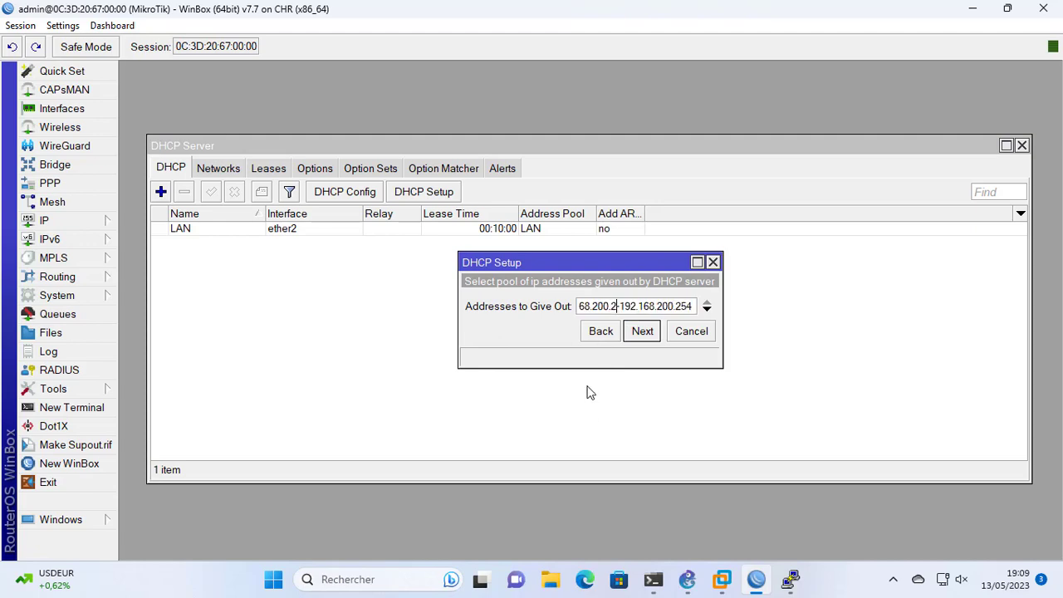
type("0")
key("Right")
key("Right")
key("Right")
key("Right")
key("Right")
key("Right")
key("Right")
key("Right")
key("Right")
key("Right")
key("Right")
key("Right")
key("Right")
key("Right")
key("BackSpace")
key("BackSpace")
key("BackSpace")
type("30")
left_click(643, 331)
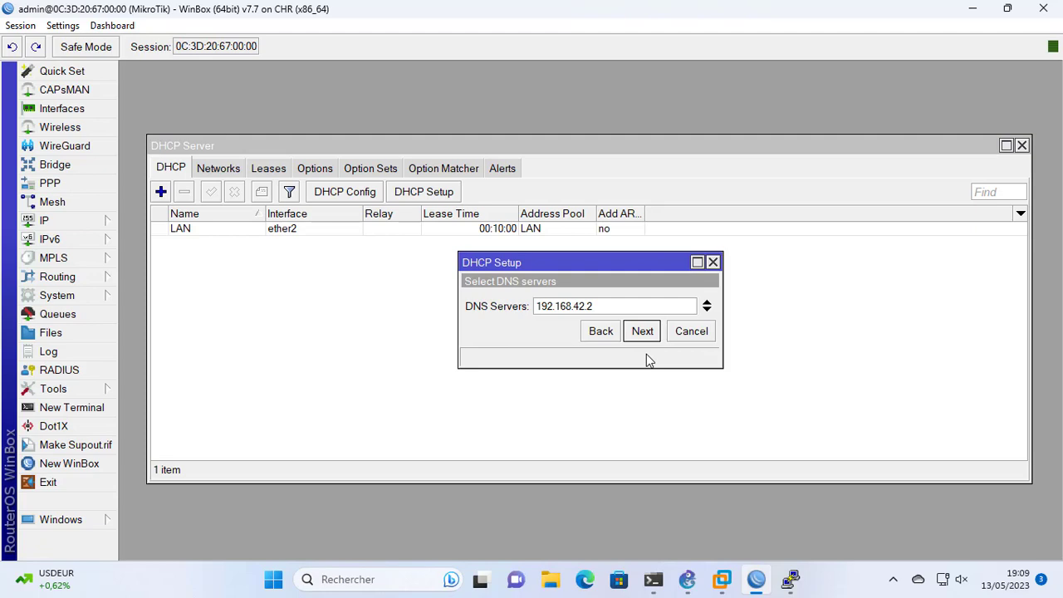
Set the DNS servers for the DHCP network to 8.8.8.8 and 8.8.4.4.
left_click_drag(599, 306, 508, 304)
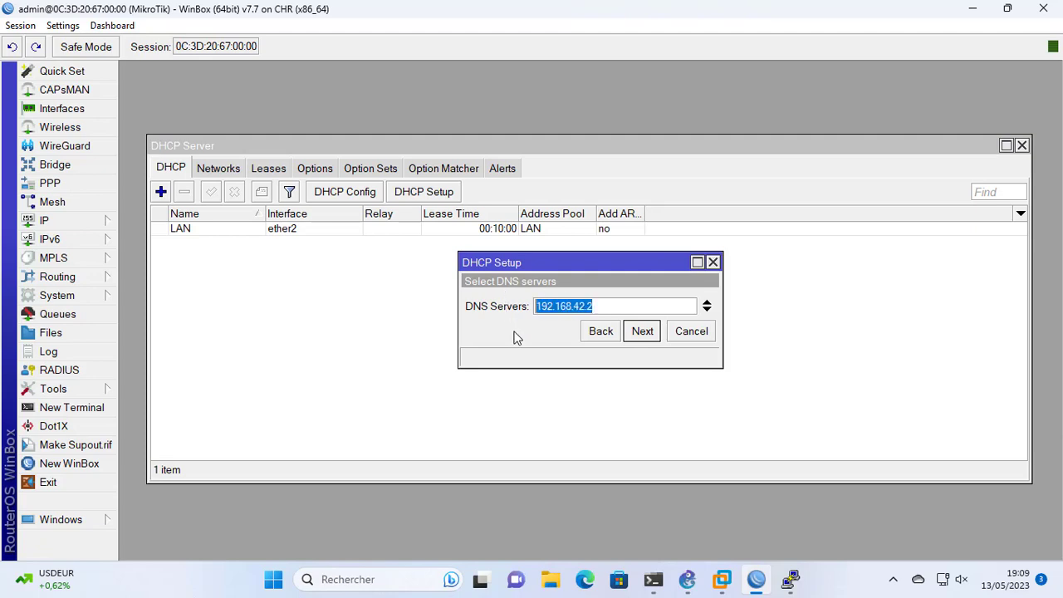
type("8")
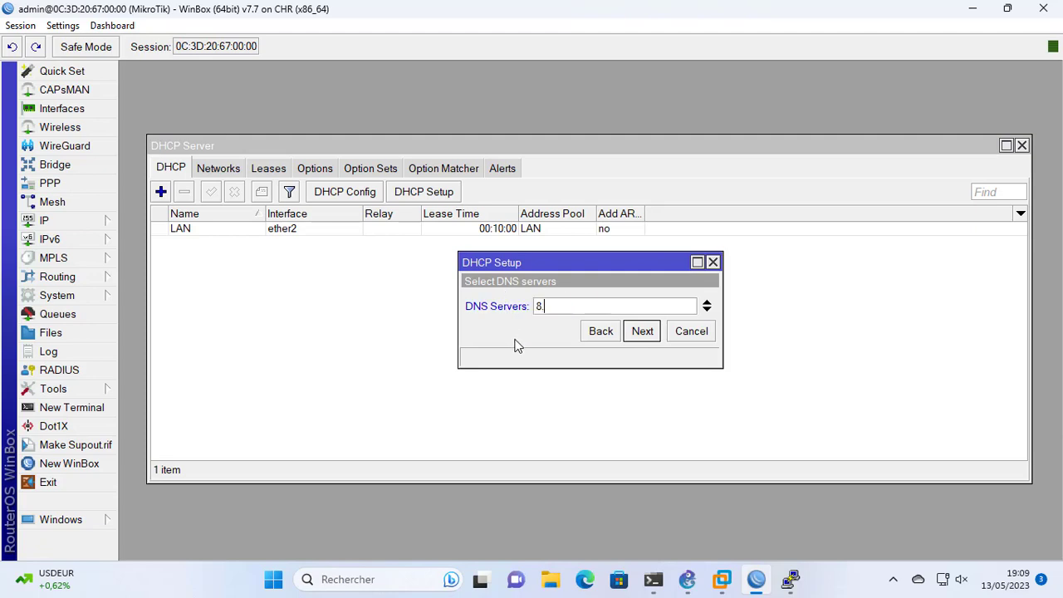
type(".8.8.8")
left_click(706, 310)
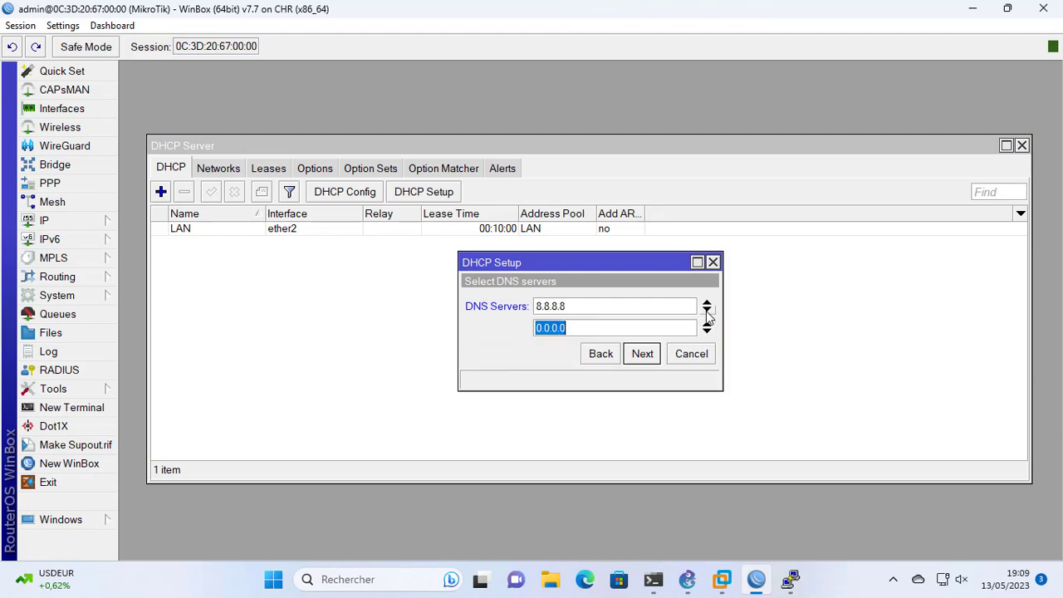
type("8.8.4.4")
left_click(641, 357)
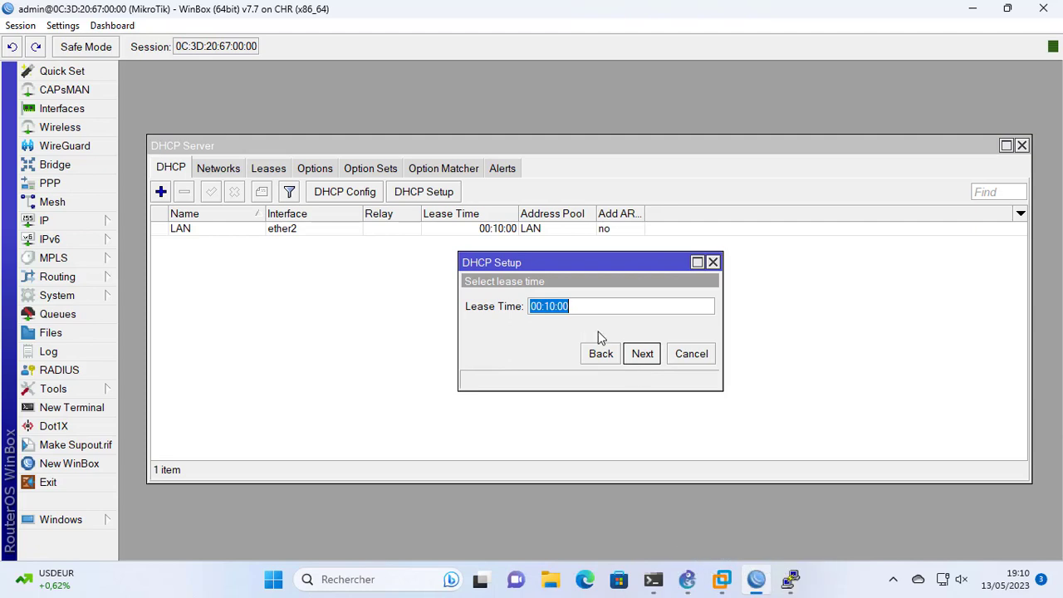
Set the DHCP lease time to 24:00:00 and complete the DHCP Setup for ether3.
left_click_drag(540, 310, 524, 309)
type("24")
key("Right")
key("Right")
key("Right")
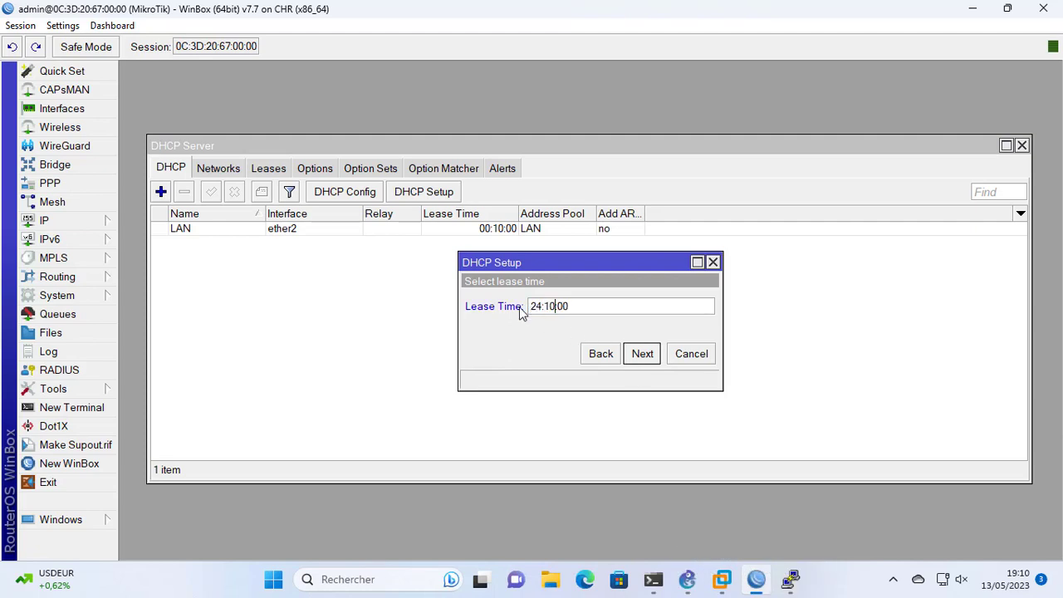
key("Left")
key("BackSpace")
type("0")
left_click(644, 357)
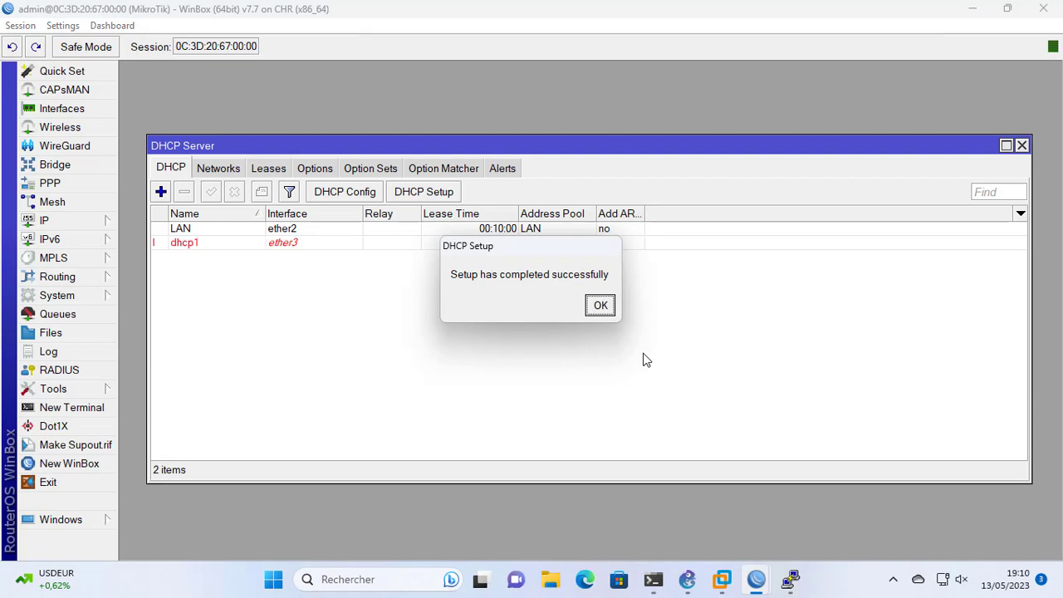
left_click(599, 308)
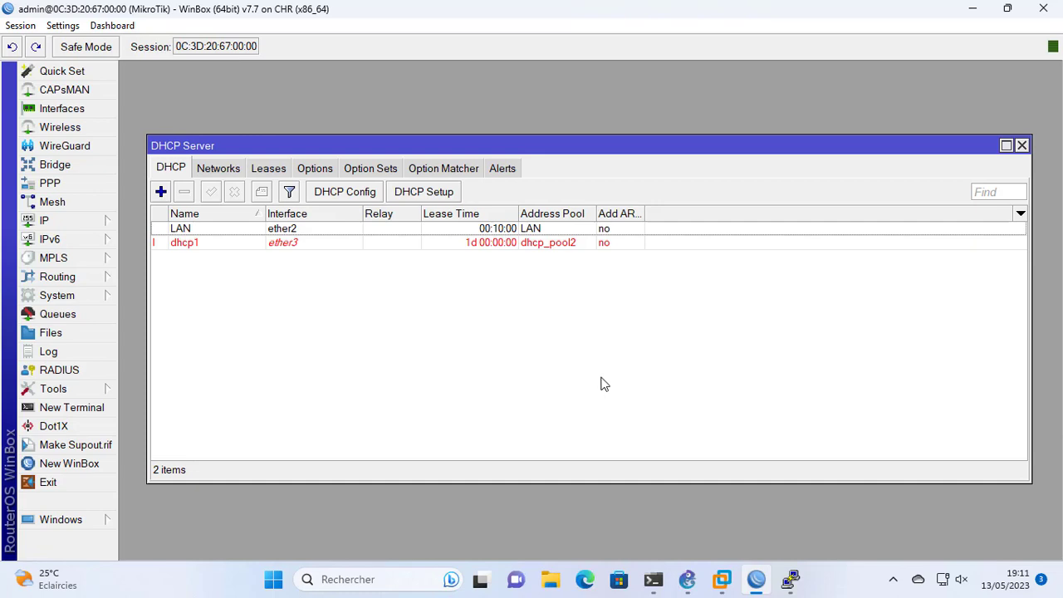
Review the DHCP server networks and the router's IP pools, closing the pool list when done.
left_click(221, 170)
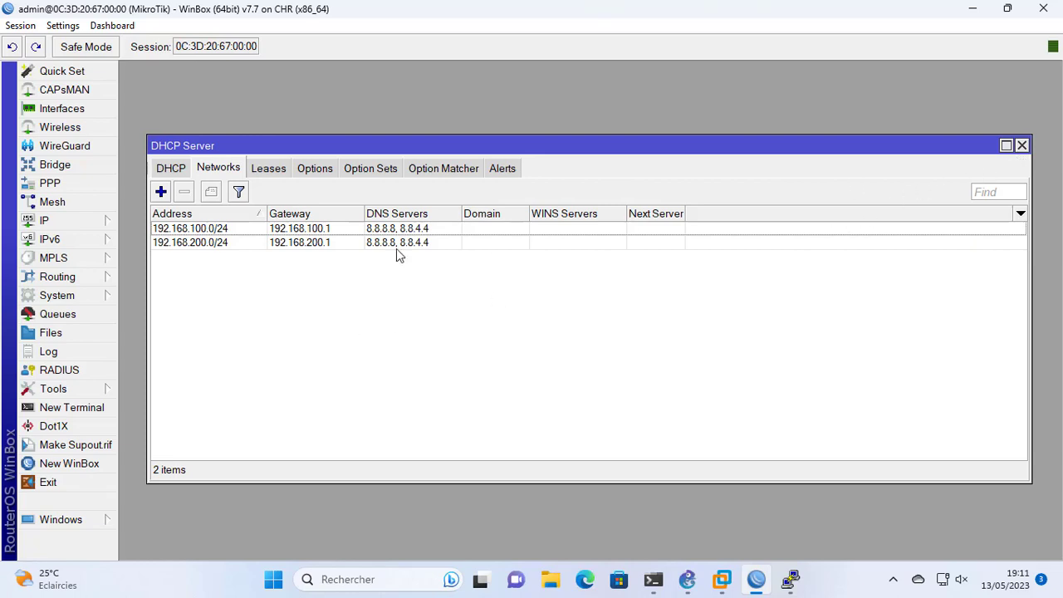
left_click(83, 221)
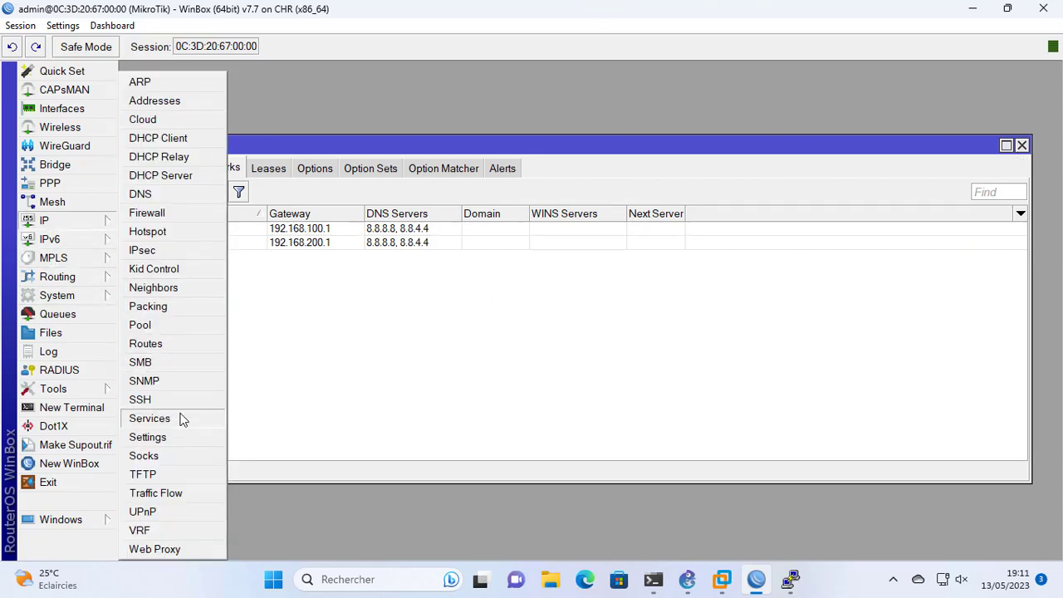
left_click(174, 327)
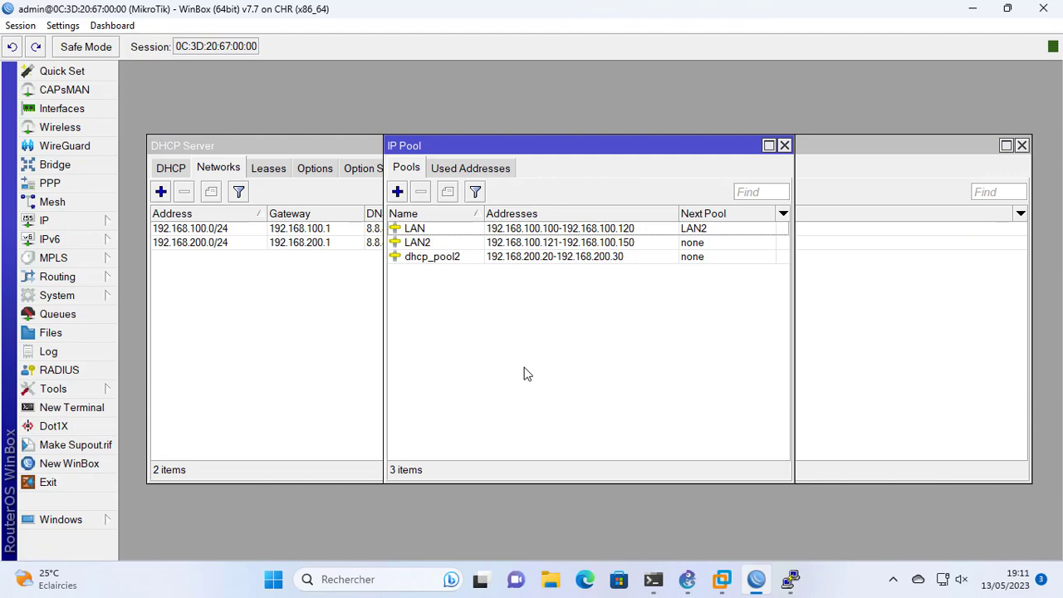
left_click(784, 145)
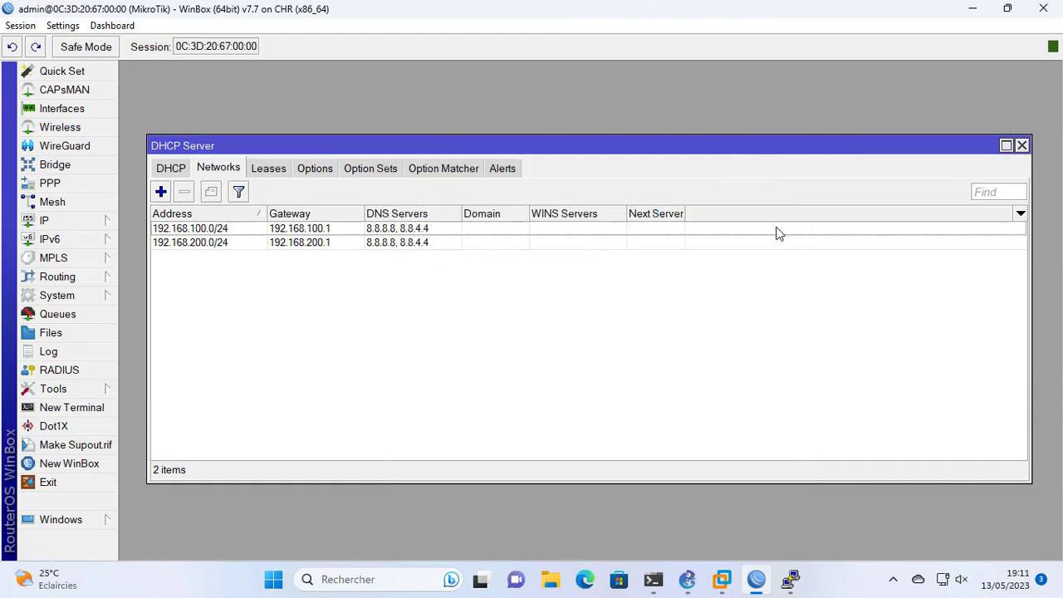
Switch to GNS3 and add a VPCS node on the GNS3 VM server, placing it below the MikroTik-1 router.
left_click(688, 580)
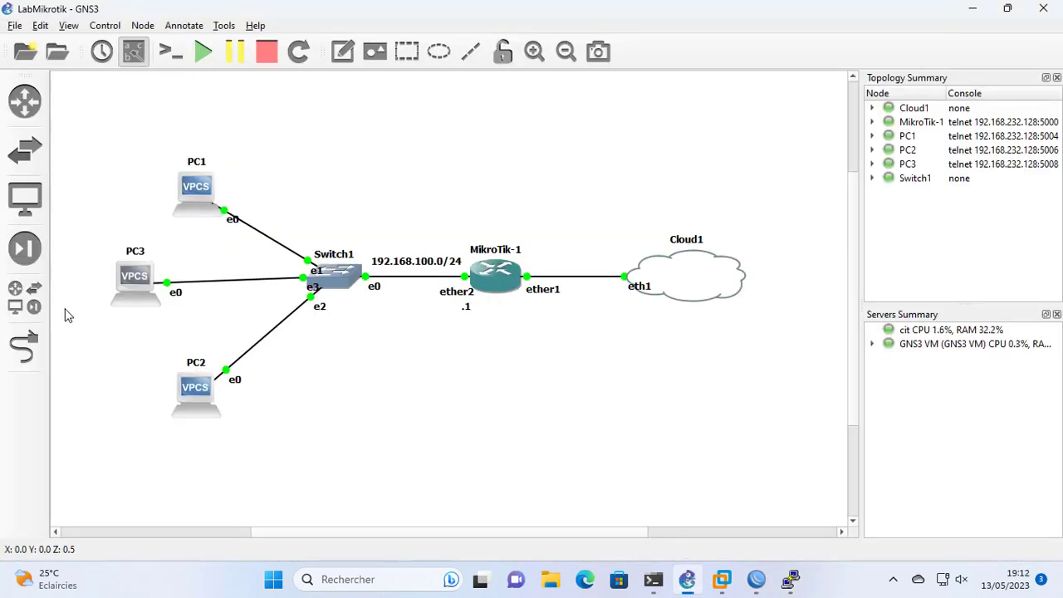
left_click(33, 306)
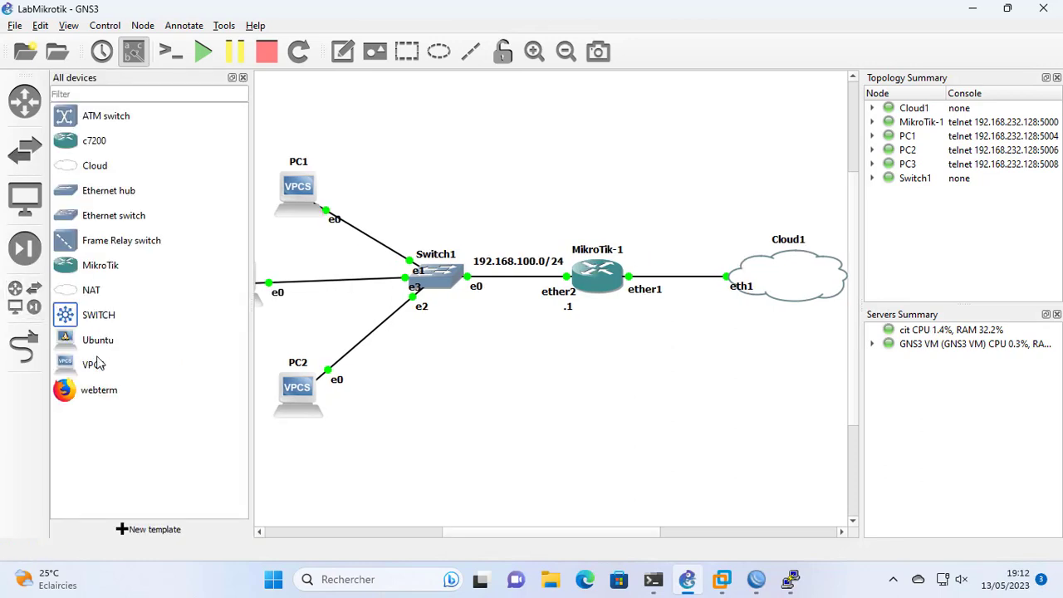
left_click_drag(95, 365, 592, 425)
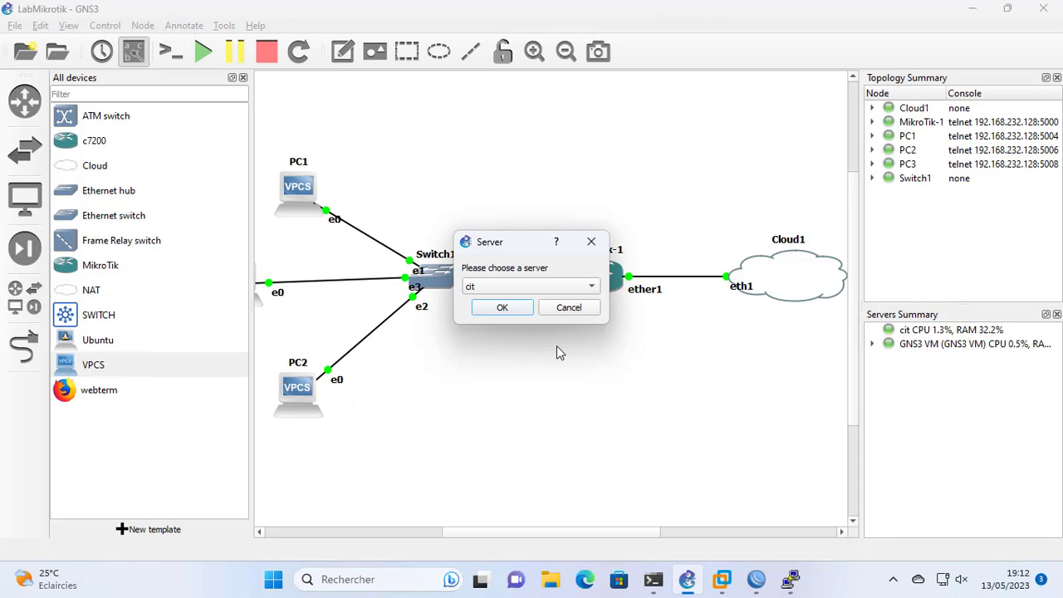
left_click(536, 287)
left_click(519, 311)
left_click(516, 310)
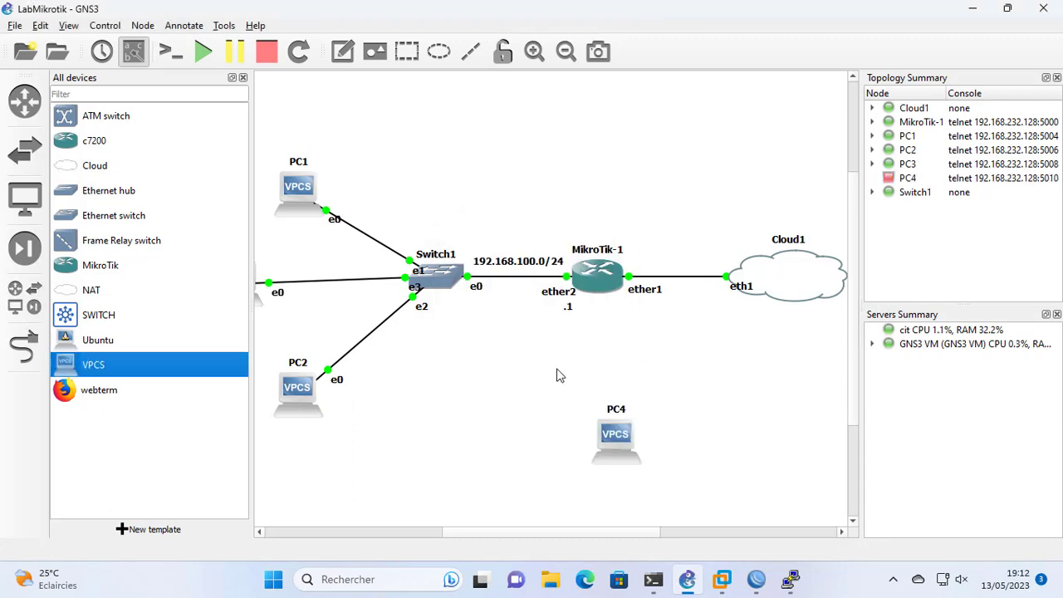
left_click(242, 78)
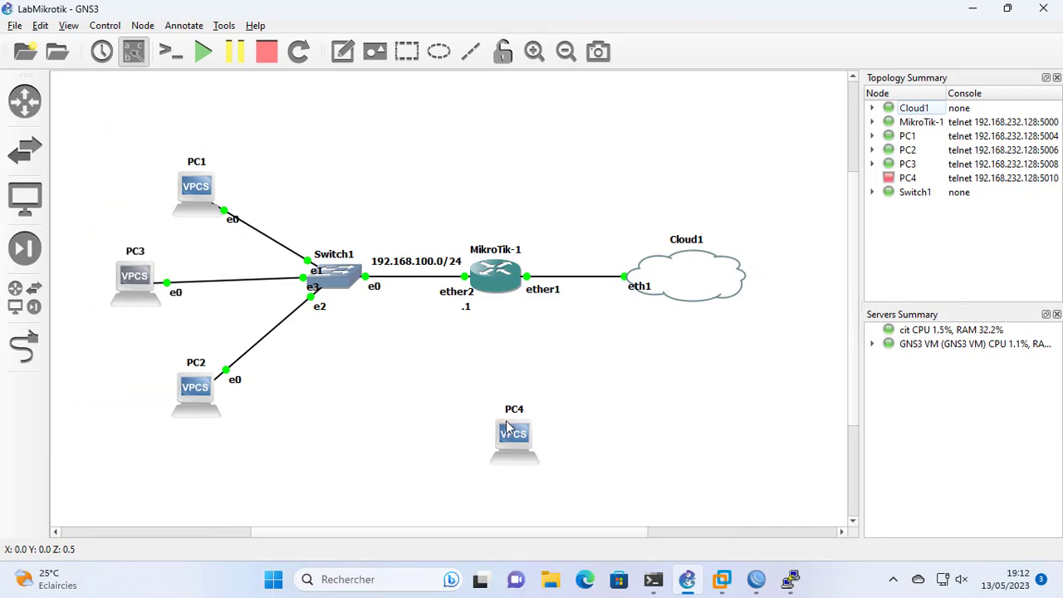
left_click_drag(512, 433, 500, 417)
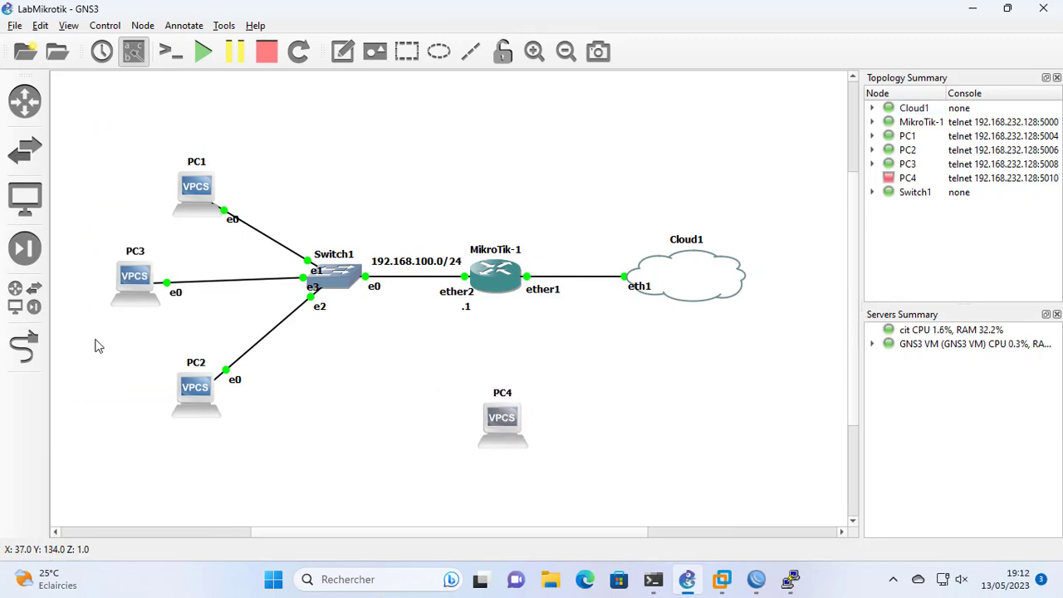
Link PC4's e0 port to ether3 on the MikroTik-1 router.
left_click(25, 347)
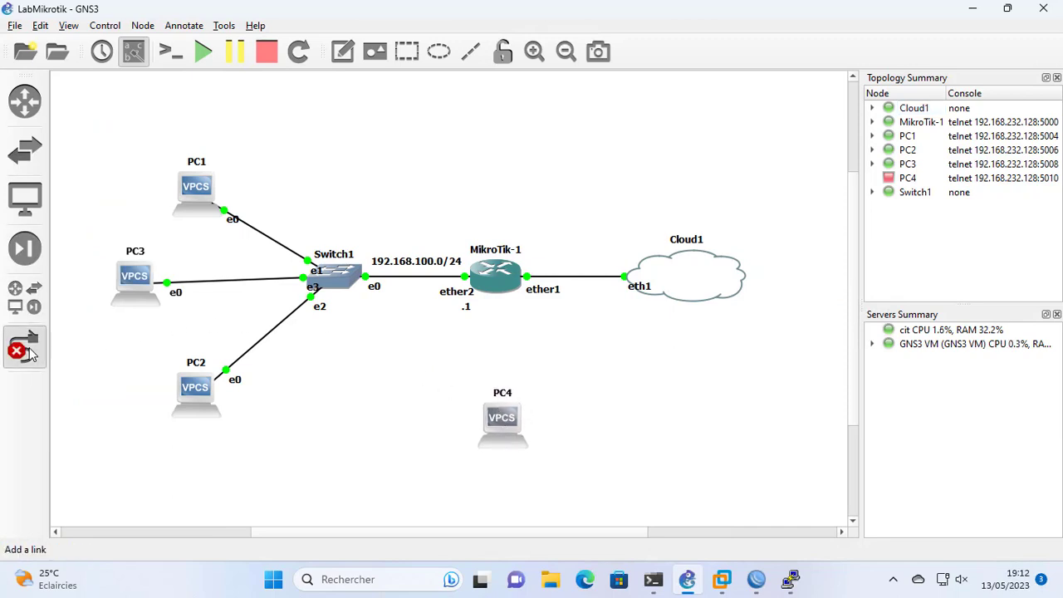
left_click(499, 417)
left_click(518, 429)
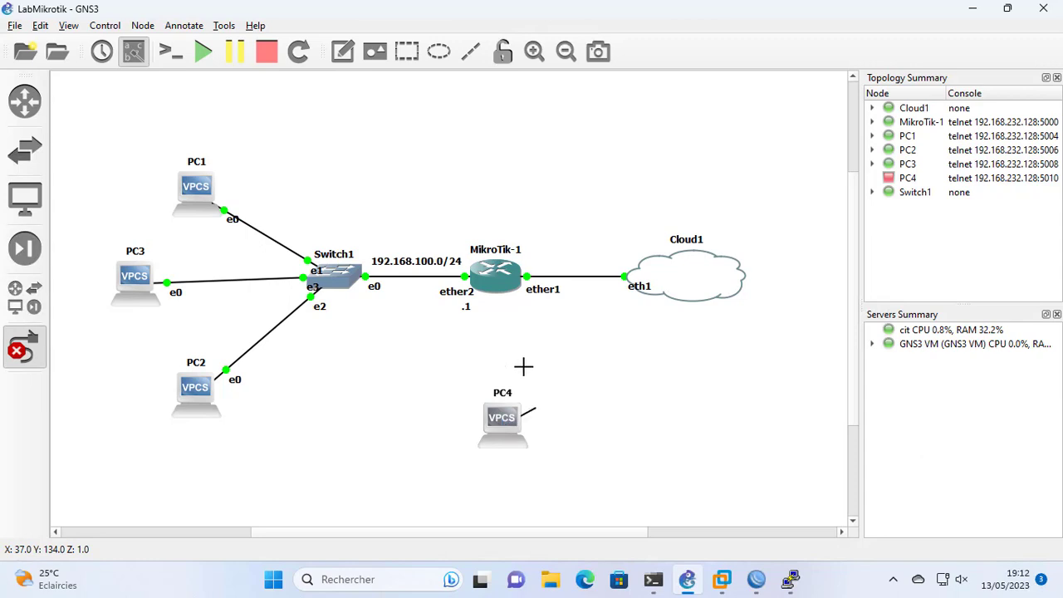
left_click(499, 283)
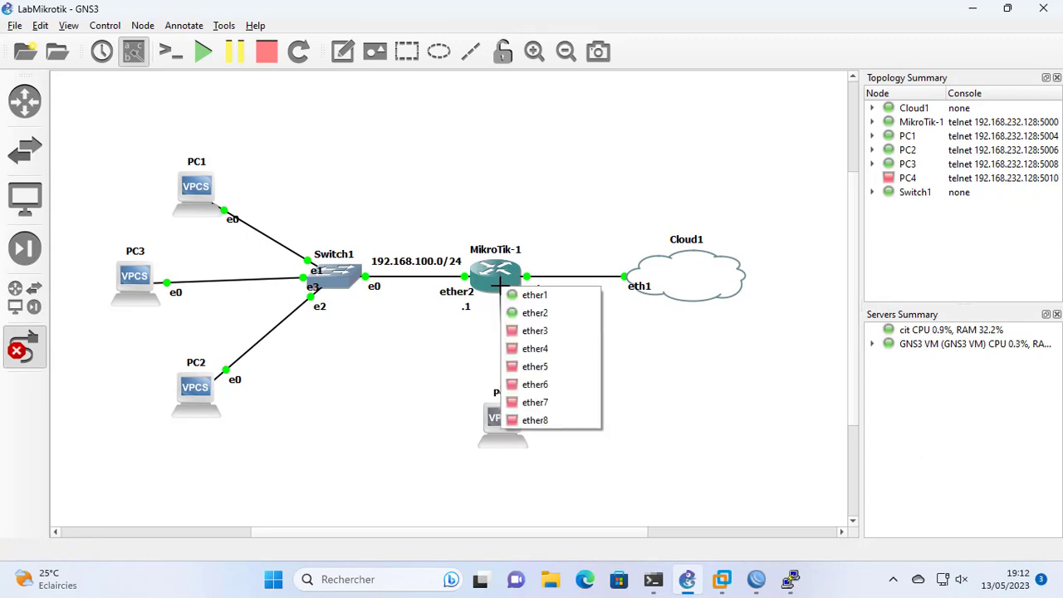
left_click(535, 331)
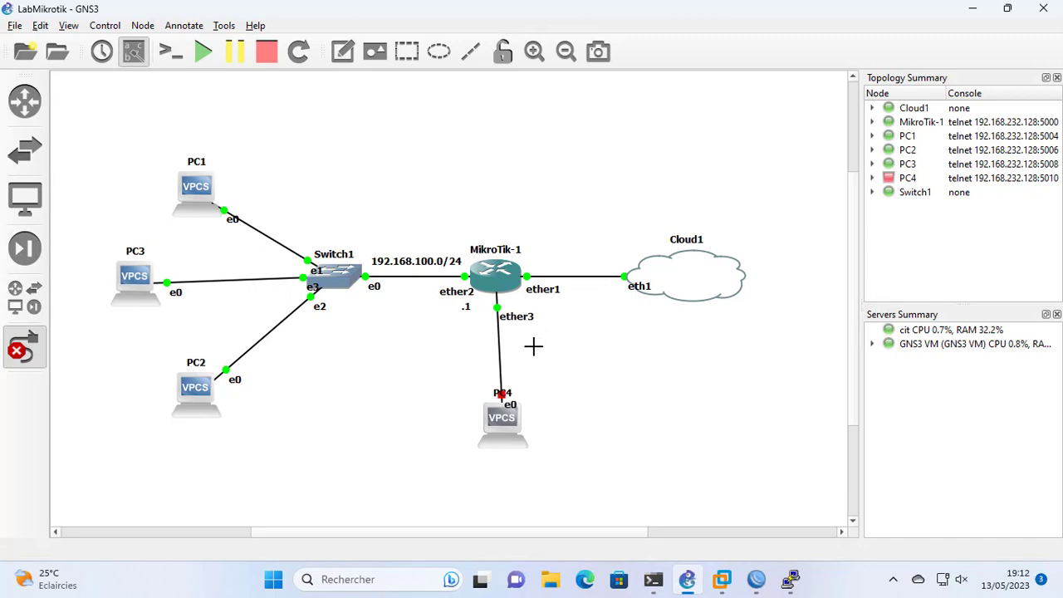
Start PC4, open its console and request an address with the command dhcp -d.
right_click(496, 421)
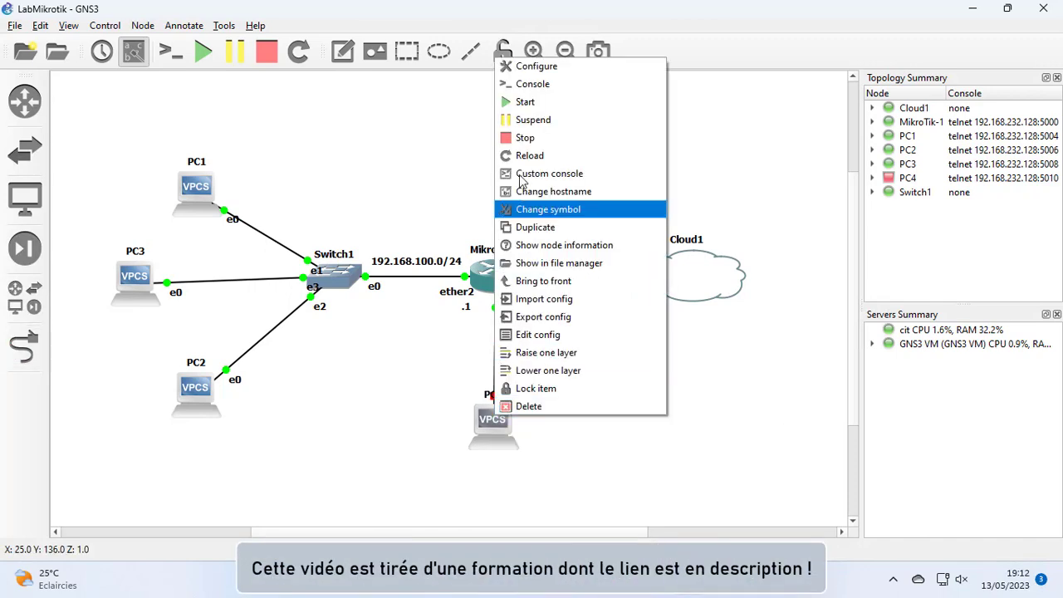
left_click(523, 101)
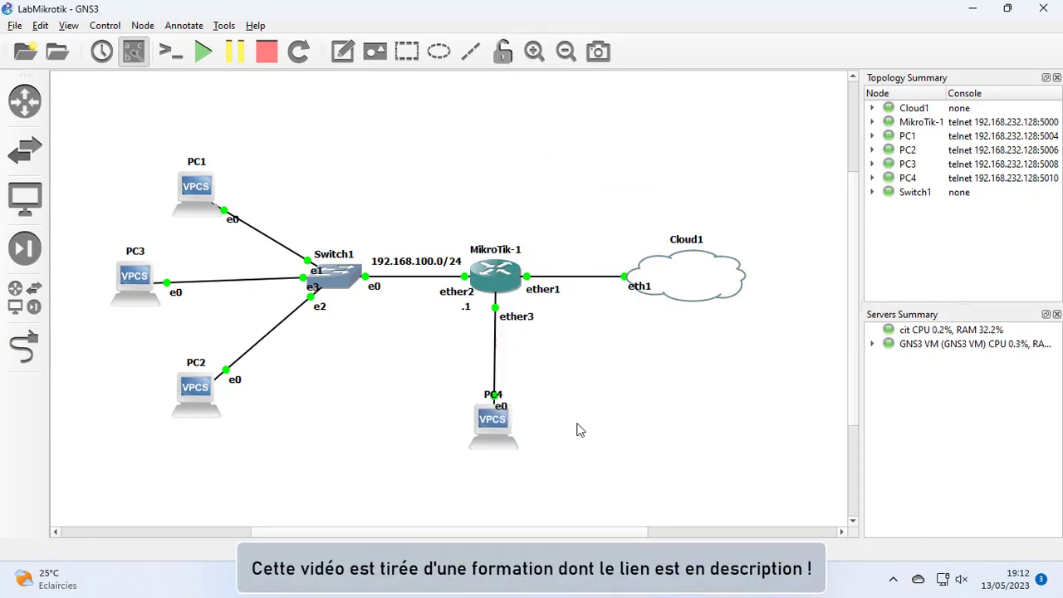
double_click(494, 422)
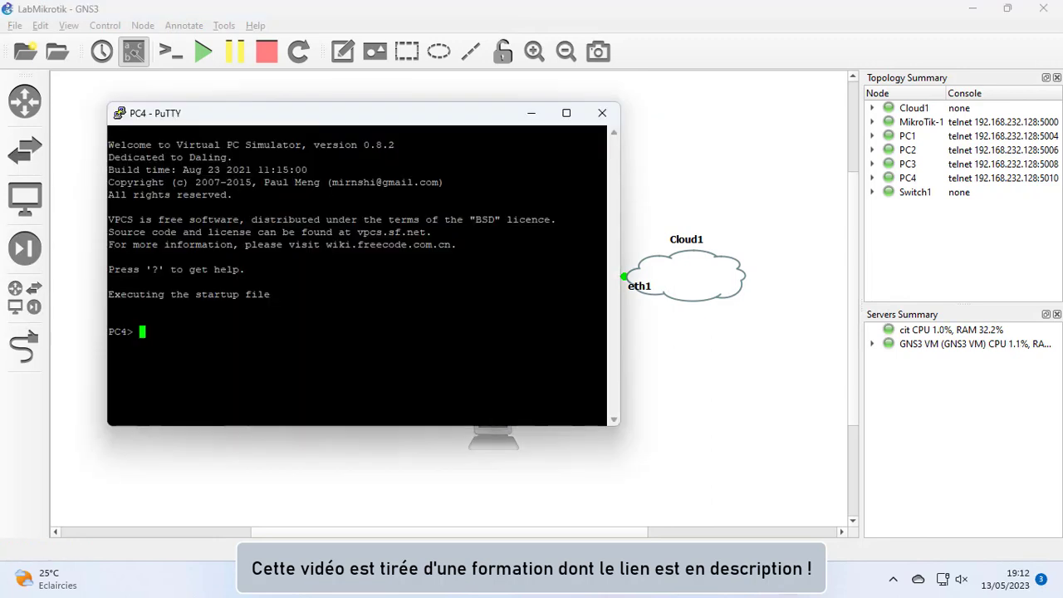
type("dhcp")
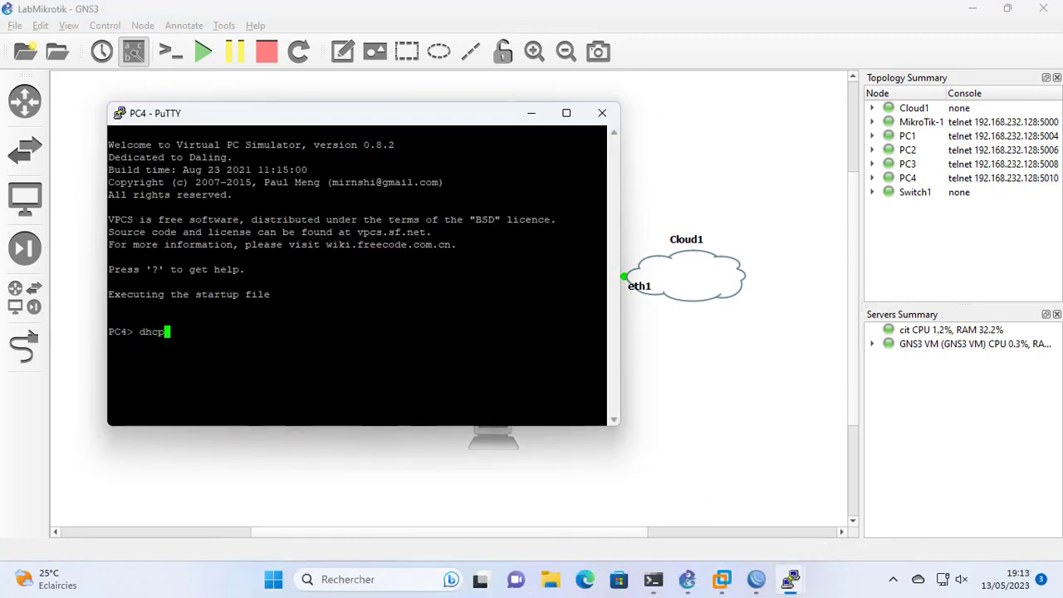
type(" -d")
key("Return")
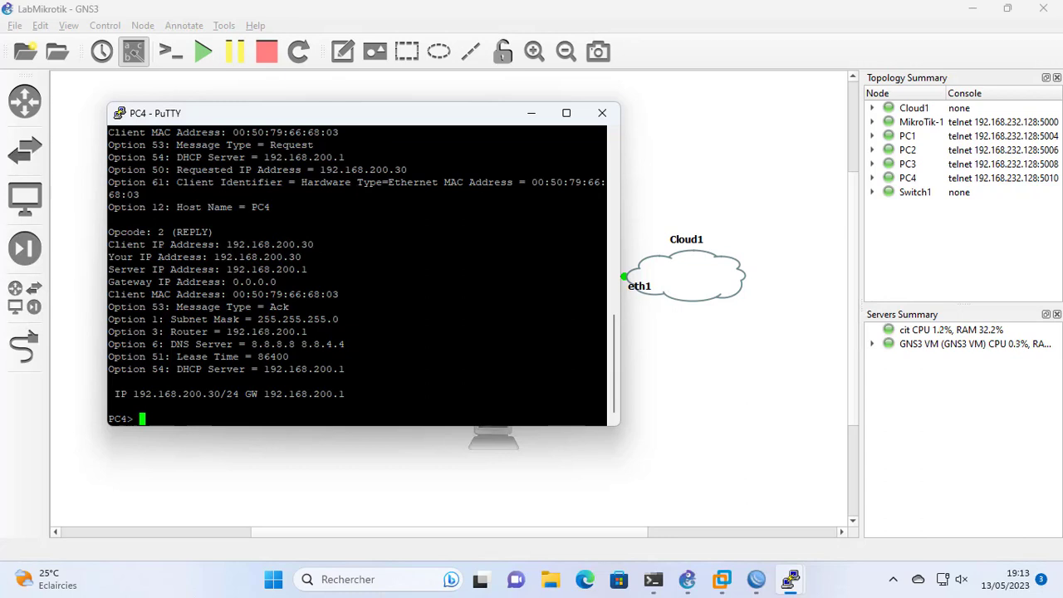
Switch to WinBox and check the ether3 DHCP server entry and PC4's lease.
left_click(755, 585)
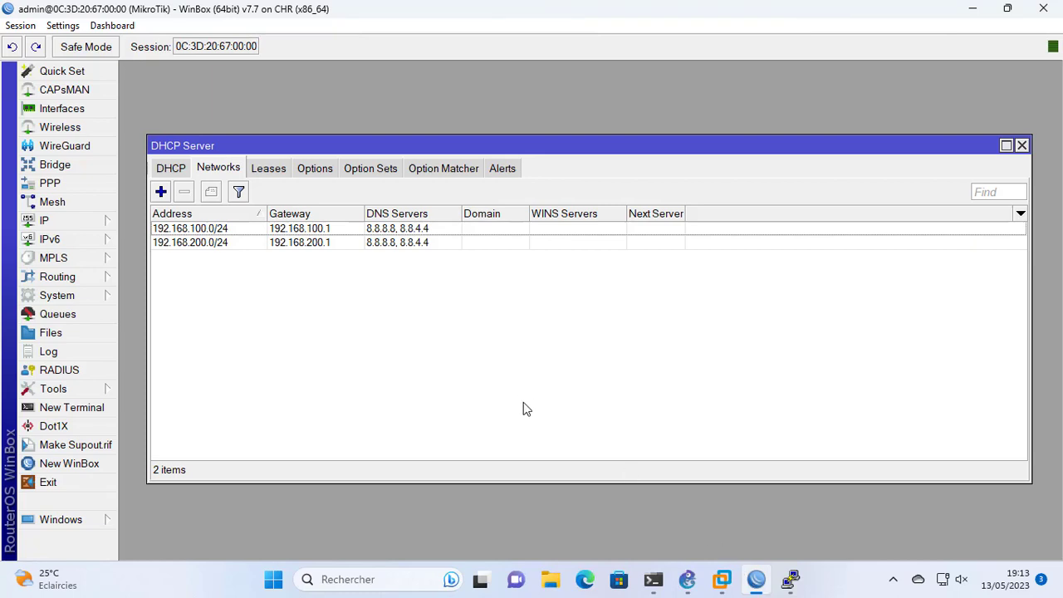
left_click(172, 169)
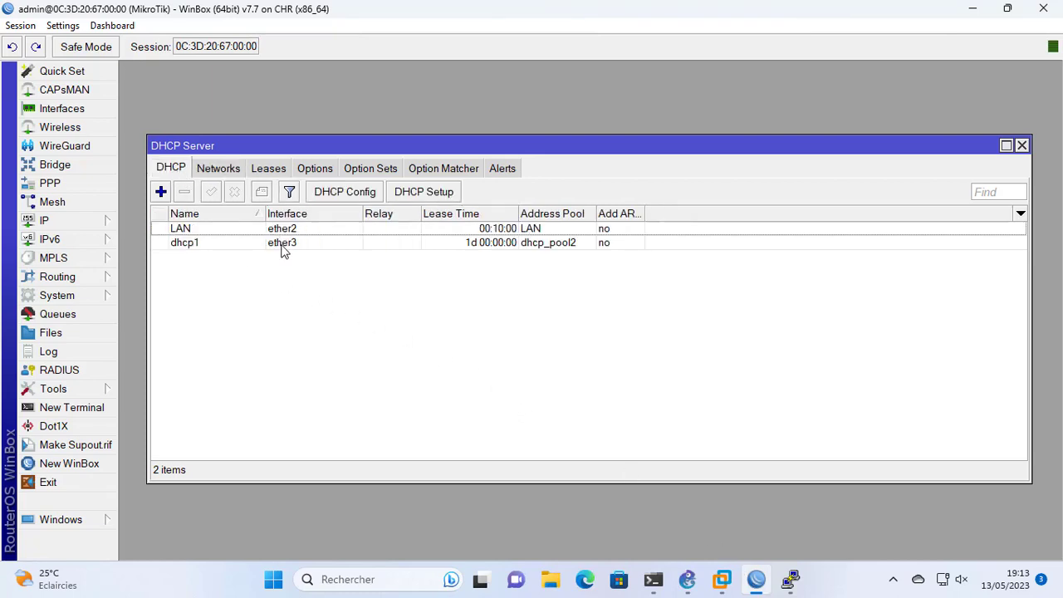
left_click(283, 249)
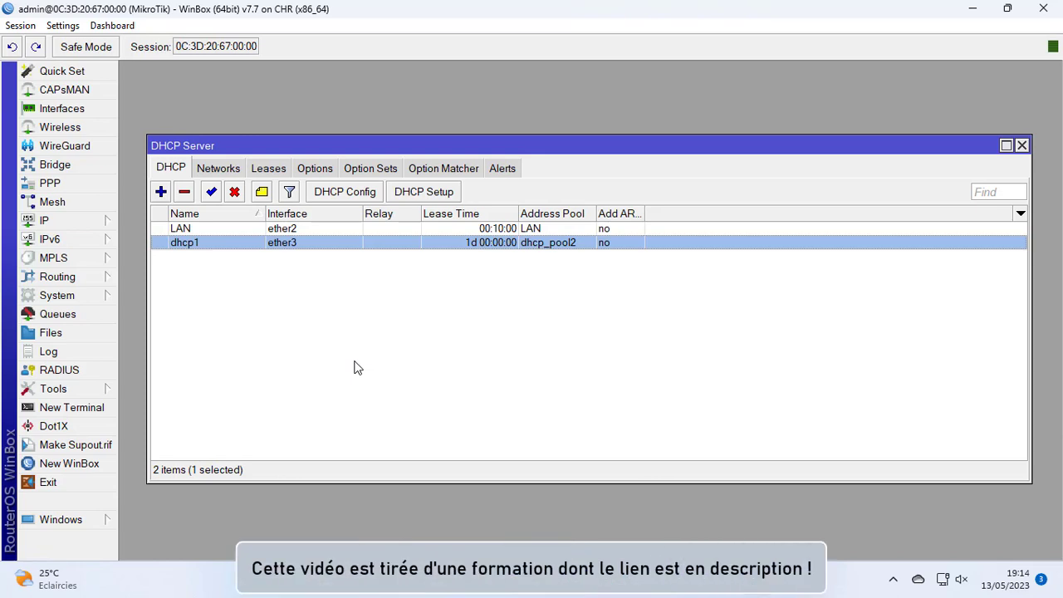
left_click(268, 168)
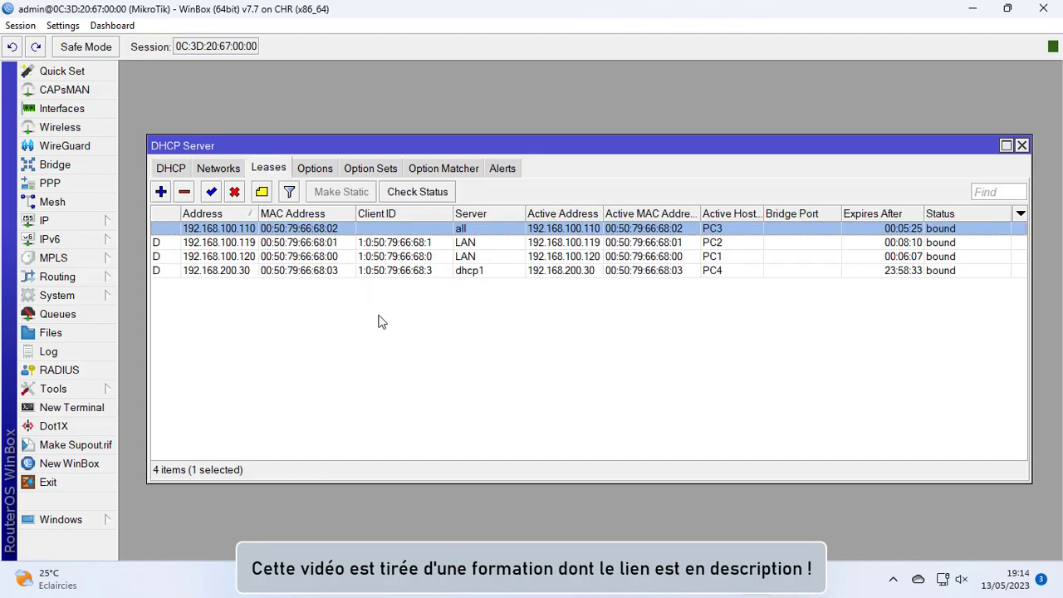
left_click(381, 273)
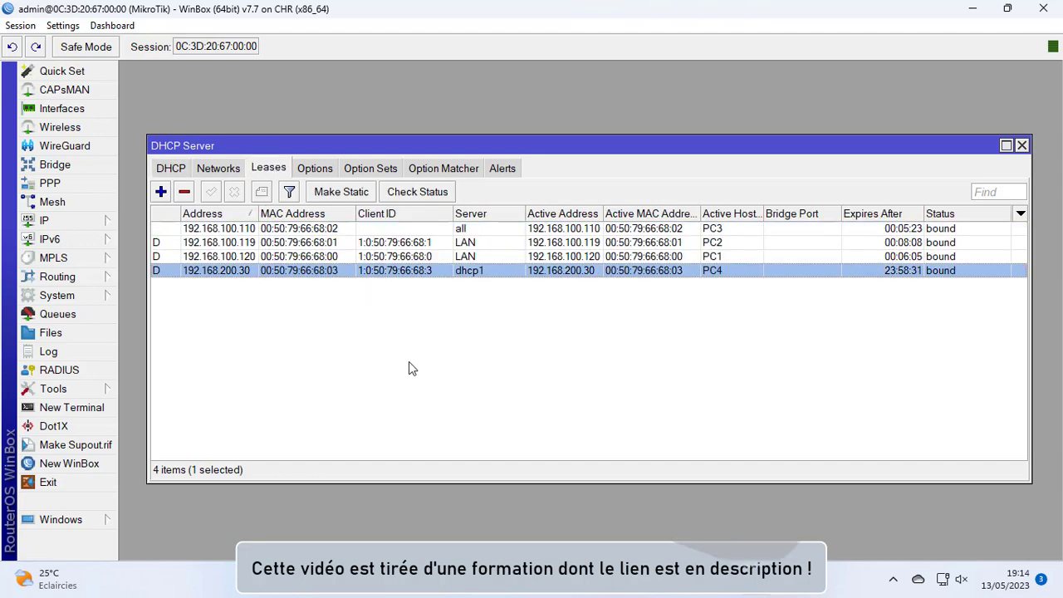